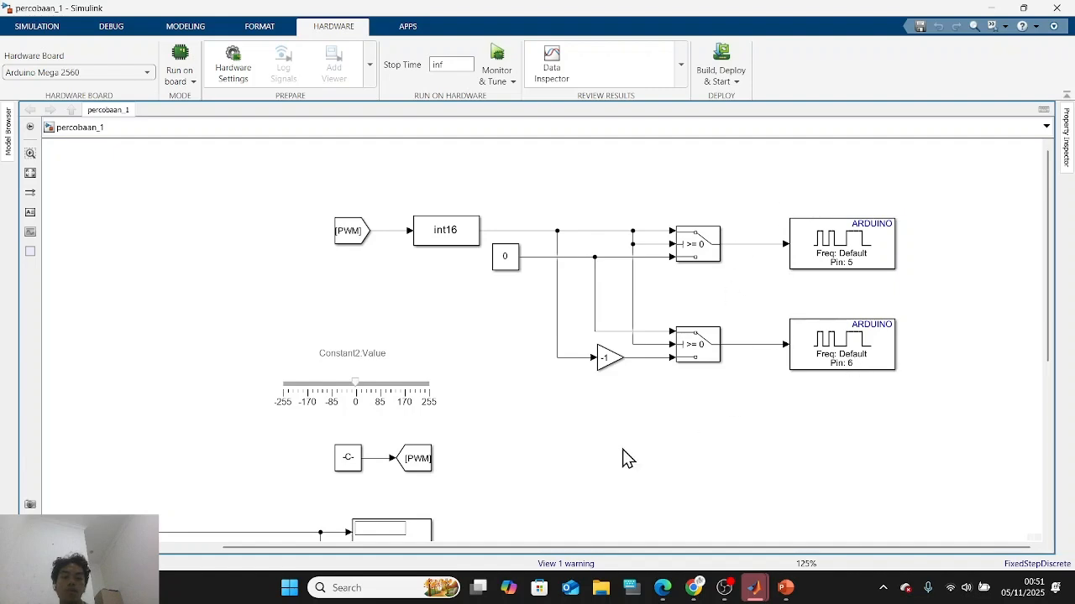
Examine the PWM motor-drive section and the encoder and speed section of the percobaan_1 model.
{"action": "left_click_drag", "start_coordinate": [551, 488], "coordinate": [549, 349]}
{"action": "left_click_drag", "start_coordinate": [356, 380], "coordinate": [656, 241]}
{"action": "left_click_drag", "start_coordinate": [548, 412], "coordinate": [576, 331]}
{"action": "scroll", "coordinate": [576, 331], "scroll_direction": "down", "scroll_amount": 4}
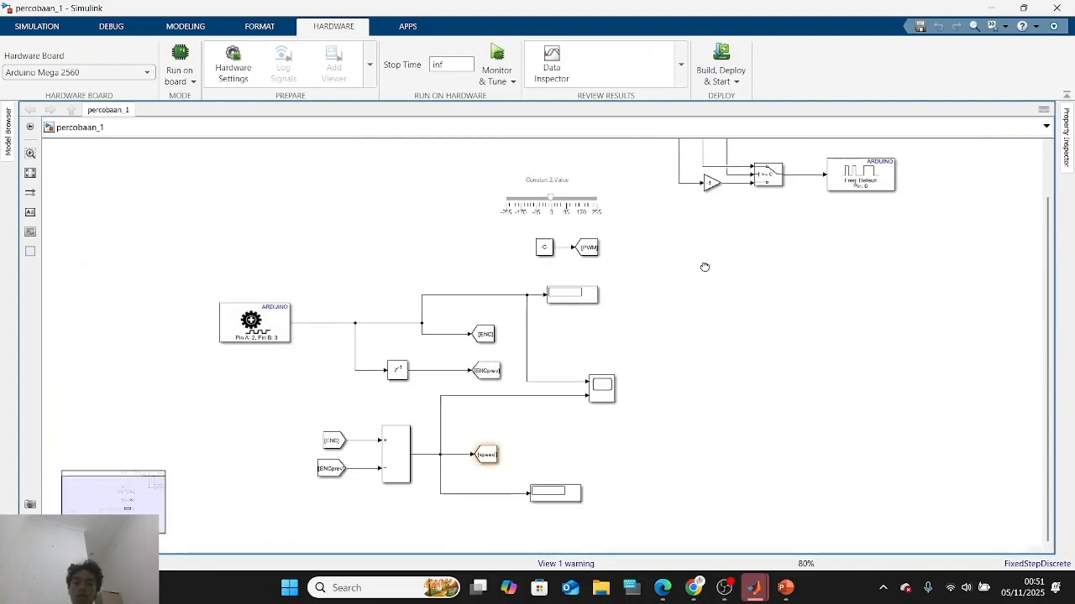
{"action": "left_click_drag", "start_coordinate": [684, 309], "coordinate": [639, 334]}
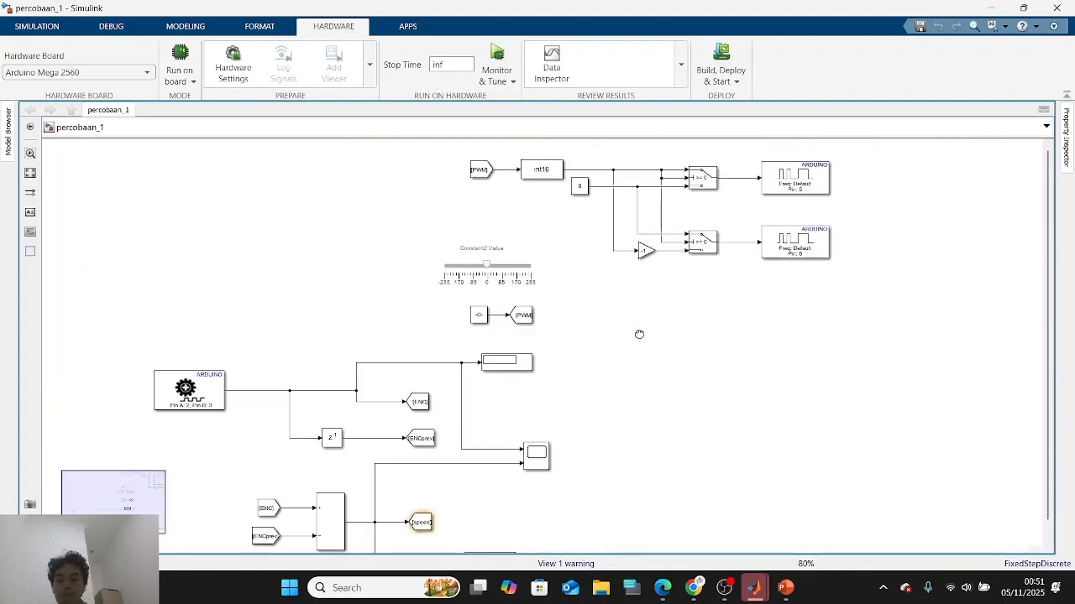
{"action": "left_click_drag", "start_coordinate": [639, 334], "coordinate": [720, 260]}
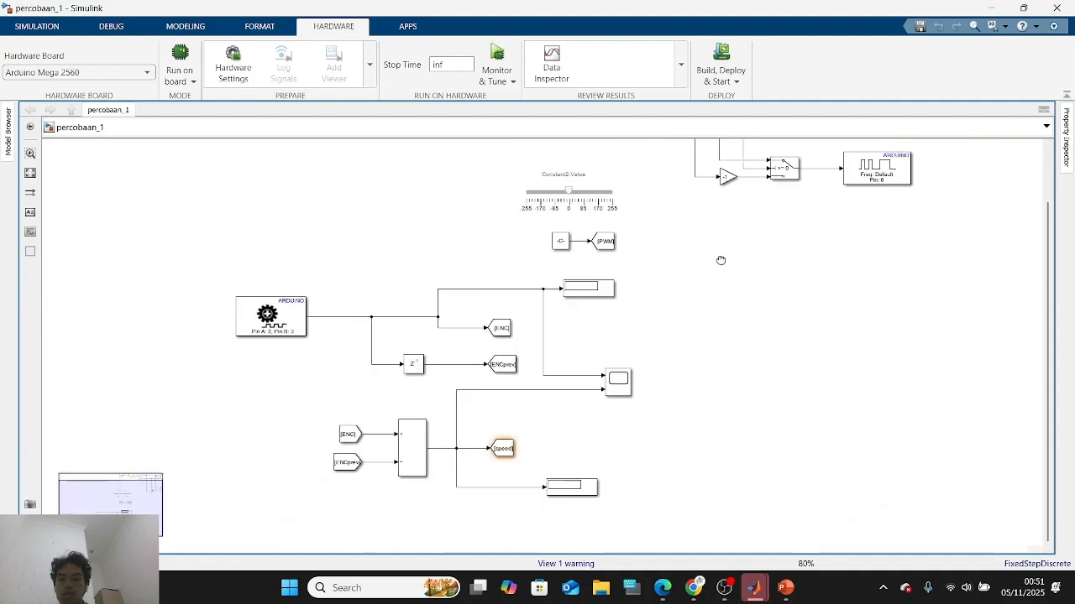
{"action": "left_click", "coordinate": [303, 317]}
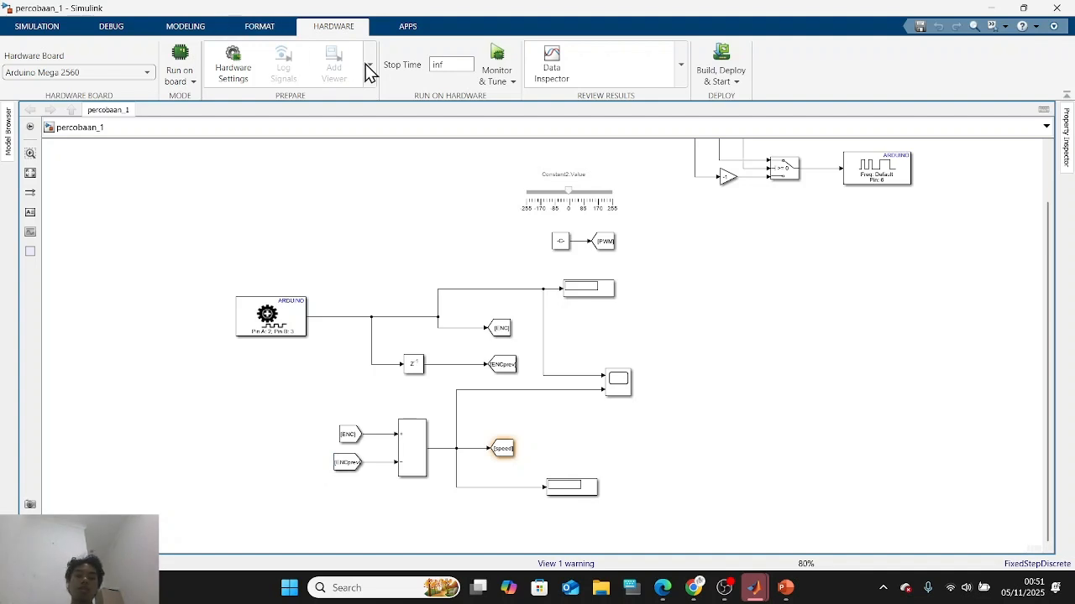
{"action": "left_click_drag", "start_coordinate": [432, 218], "coordinate": [324, 407]}
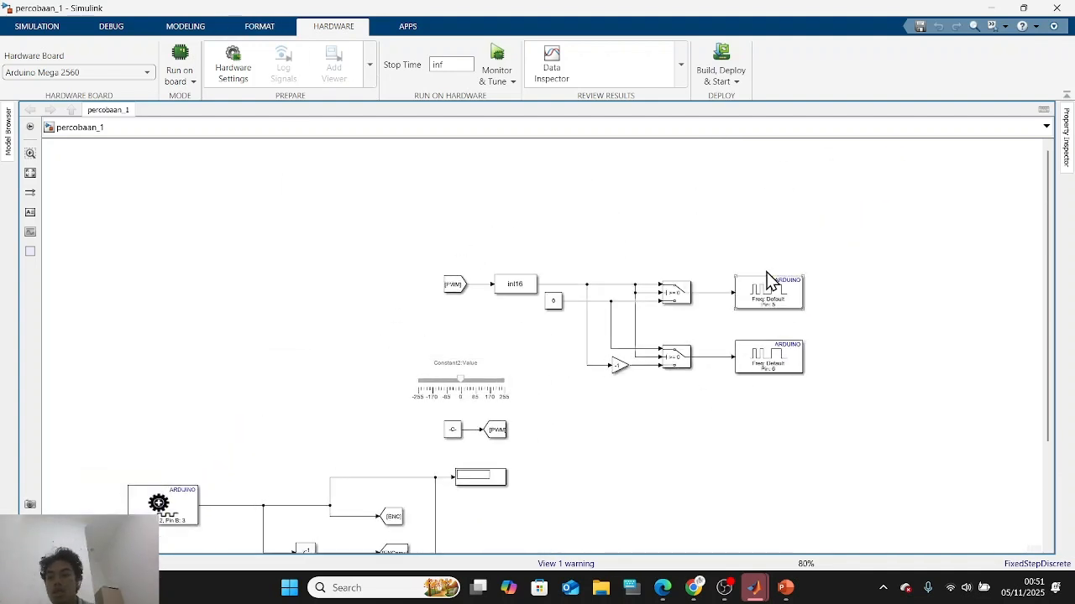
Switch to the browser's MathWorks Arduino Programming page and highlight the MATLAB and Simulink Support Package for Arduino headings.
{"action": "left_click", "coordinate": [666, 592]}
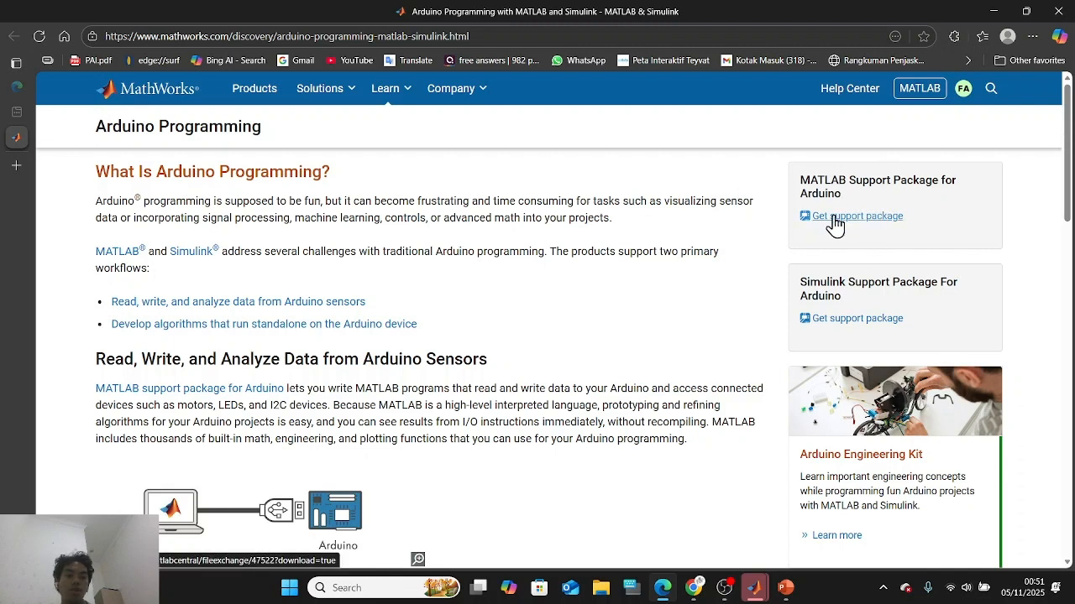
{"action": "left_click_drag", "start_coordinate": [848, 181], "coordinate": [818, 185]}
{"action": "left_click", "coordinate": [801, 288]}
{"action": "left_click_drag", "start_coordinate": [800, 283], "coordinate": [871, 302]}
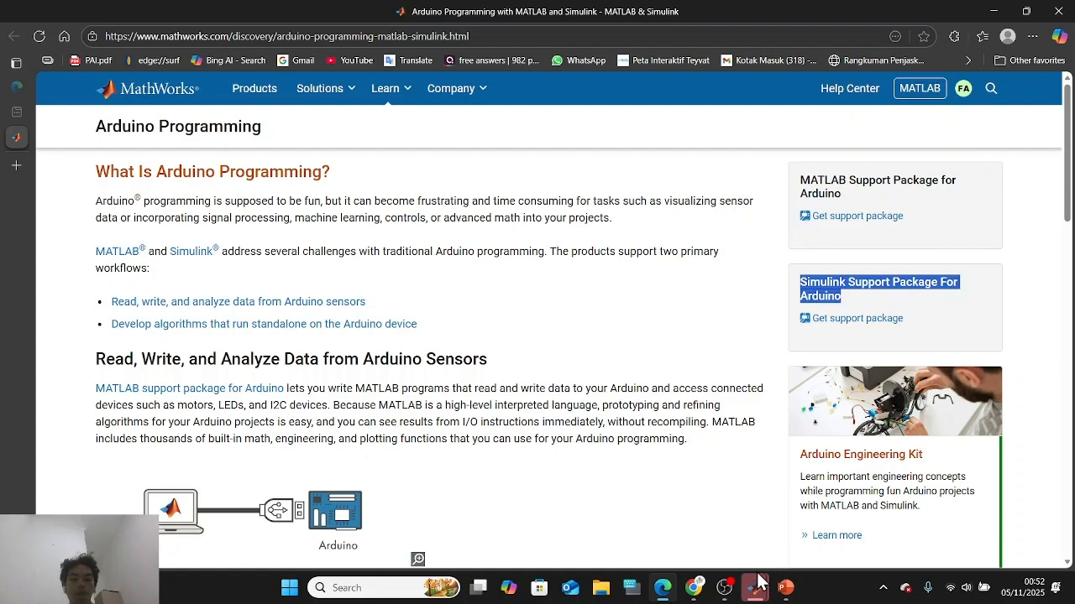
Switch to the MATLAB R2023b main window to view it and return to the percobaan_1 Simulink model.
{"action": "mouse_move", "coordinate": [760, 579]}
{"action": "left_click", "coordinate": [696, 494]}
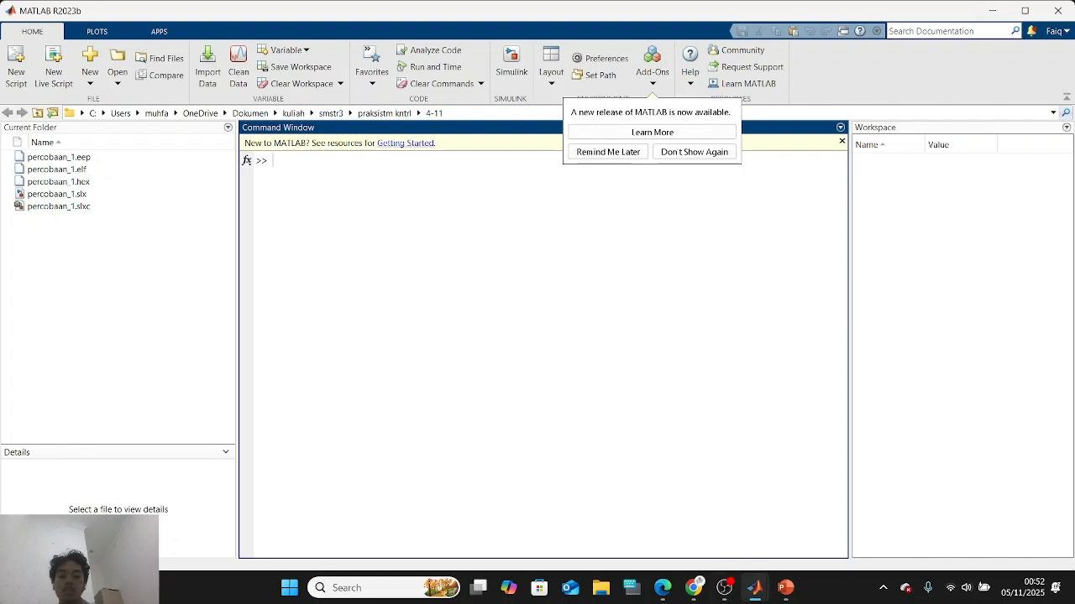
{"action": "mouse_move", "coordinate": [754, 588]}
{"action": "mouse_move", "coordinate": [796, 524]}
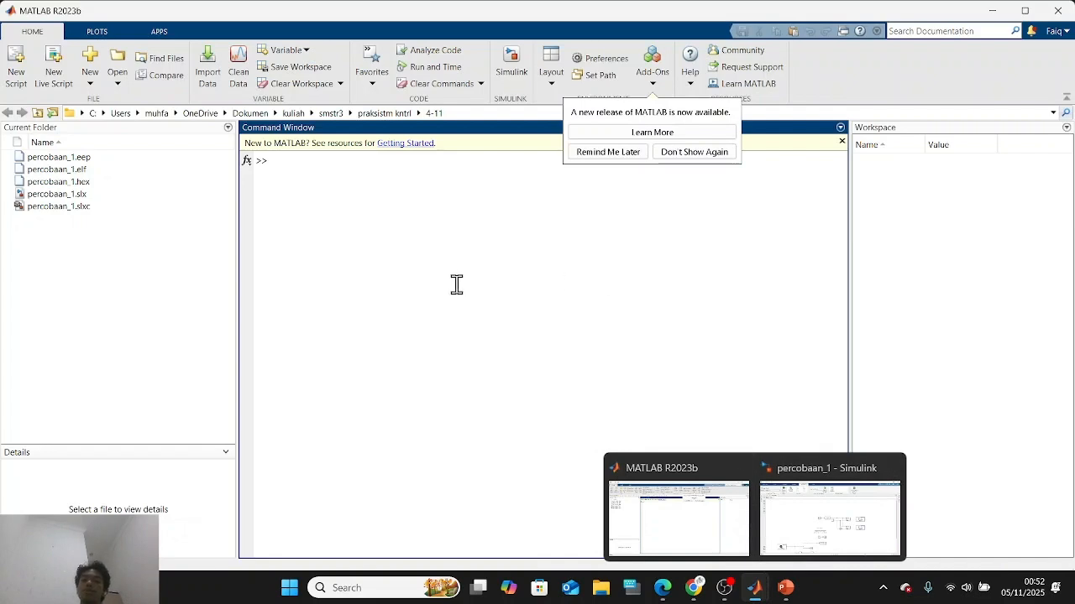
{"action": "left_click", "coordinate": [780, 554]}
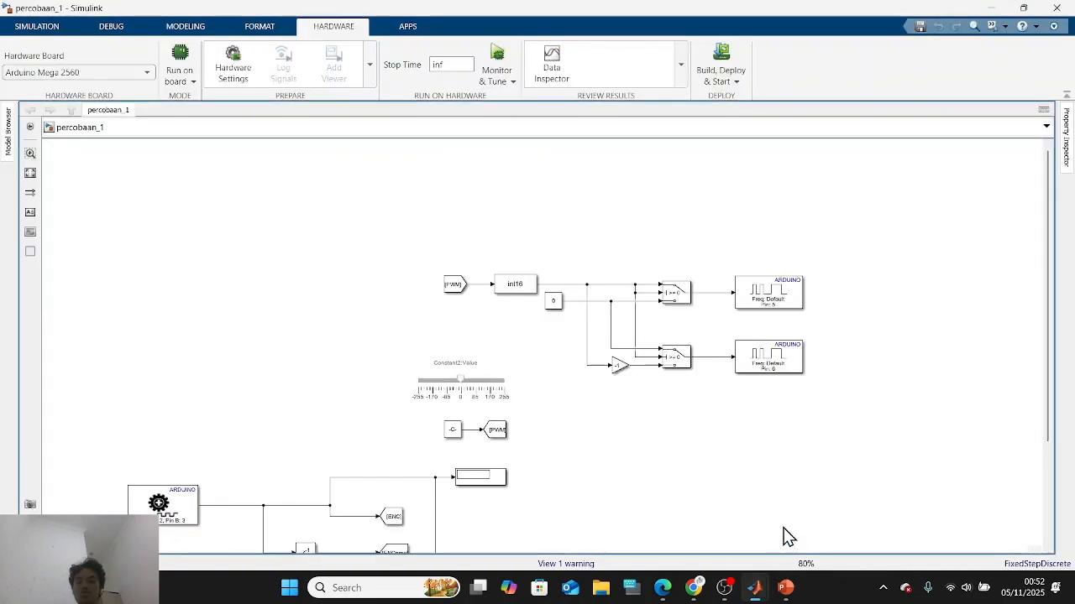
Search the blocks for "arduino", insert an APDS9960 Sensor block above the PWM section, and delete it.
{"action": "left_click_drag", "start_coordinate": [201, 267], "coordinate": [390, 277]}
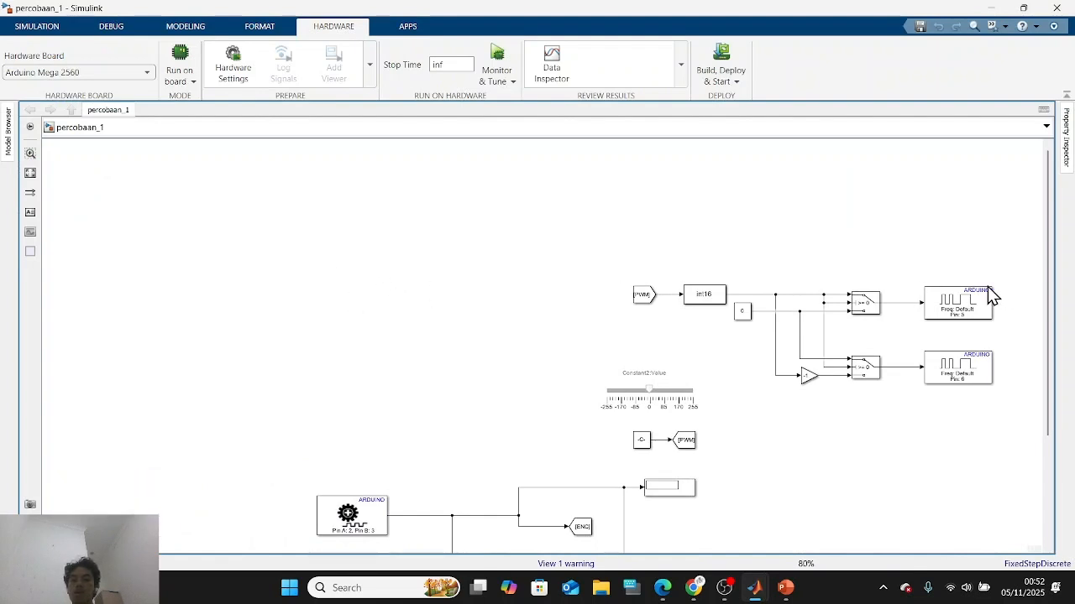
{"action": "double_click", "coordinate": [694, 192]}
{"action": "type", "text": "ardu"}
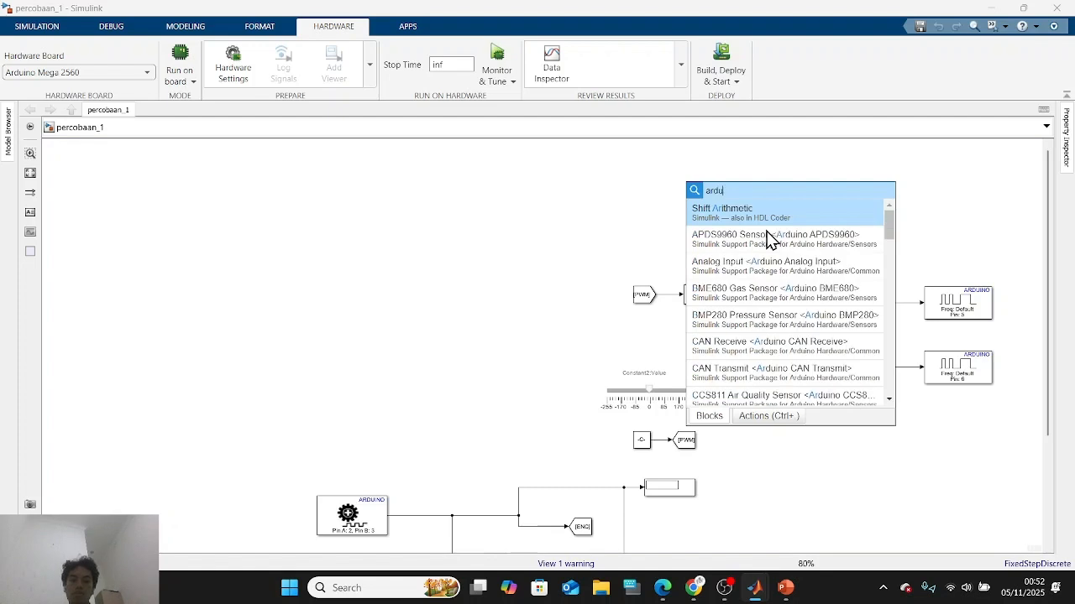
{"action": "type", "text": "ino"}
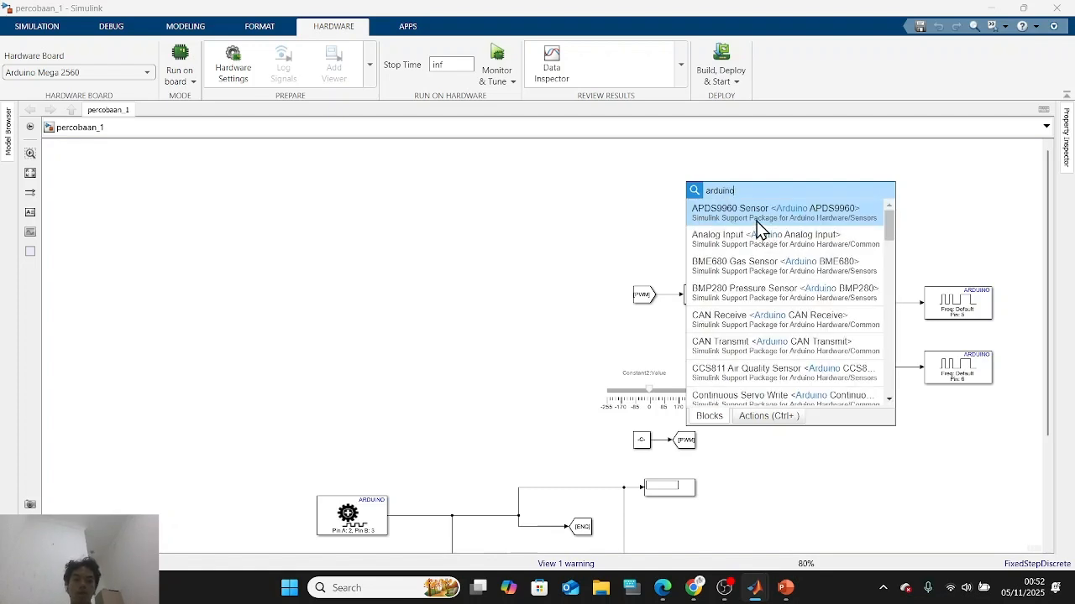
{"action": "left_click", "coordinate": [757, 220]}
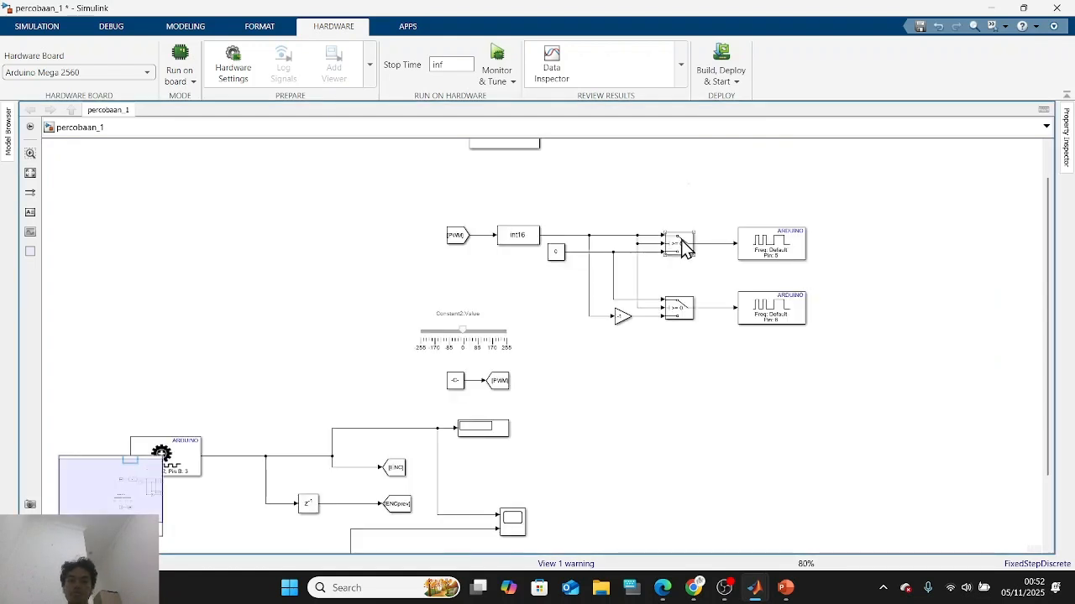
{"action": "left_click_drag", "start_coordinate": [631, 212], "coordinate": [636, 292]}
{"action": "scroll", "coordinate": [530, 229], "scroll_direction": "up", "scroll_amount": 5}
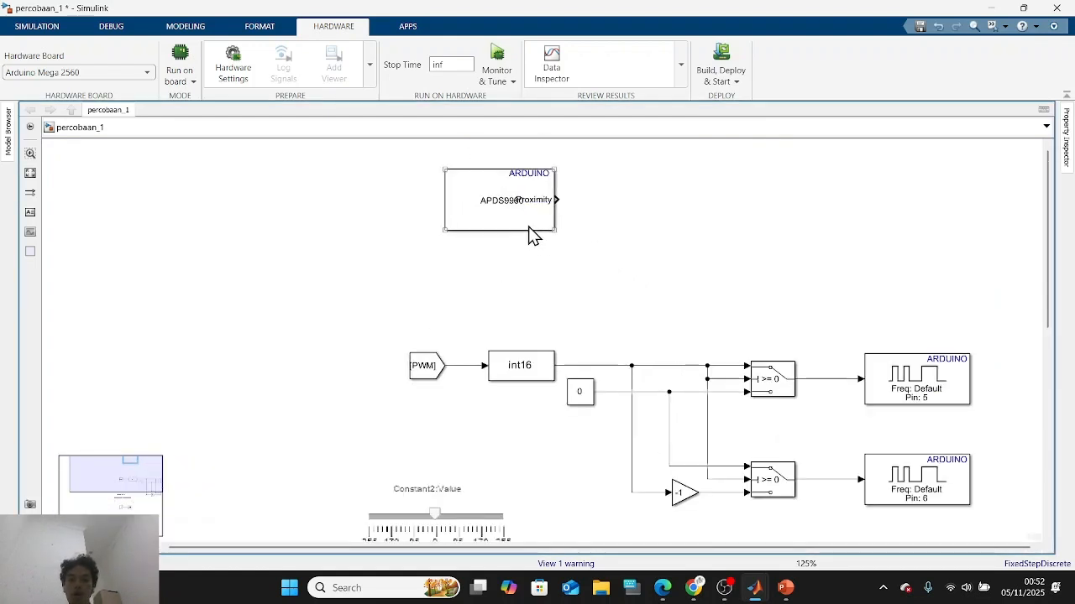
{"action": "left_click", "coordinate": [530, 216]}
{"action": "scroll", "coordinate": [564, 236], "scroll_direction": "down", "scroll_amount": 2}
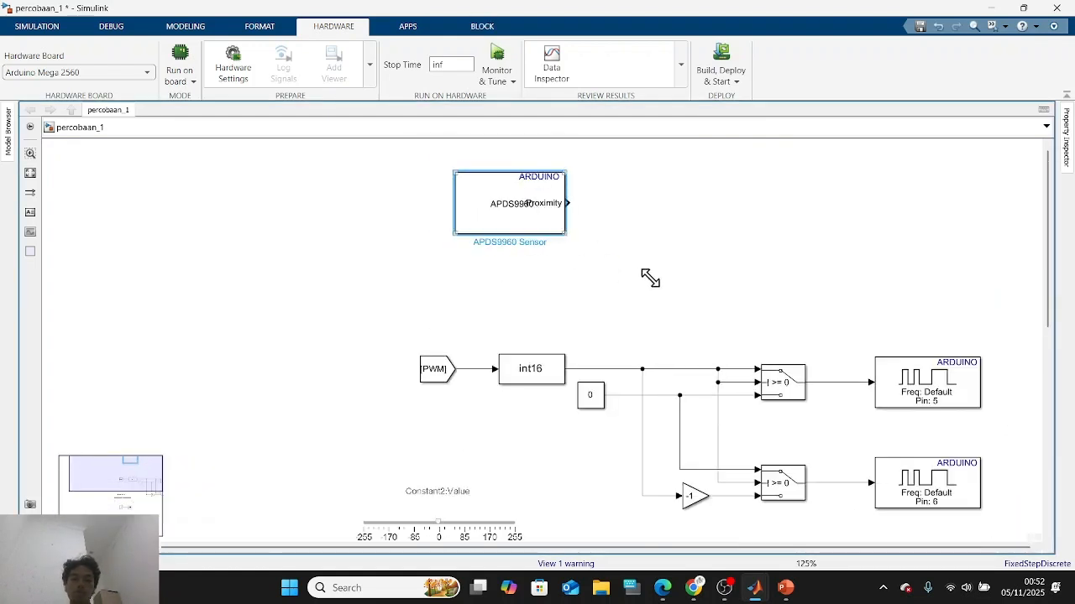
{"action": "key", "text": "Delete"}
Browse the block results for "arduino", place an Arduino PWM block above the existing circuit, and delete it.
{"action": "double_click", "coordinate": [477, 238]}
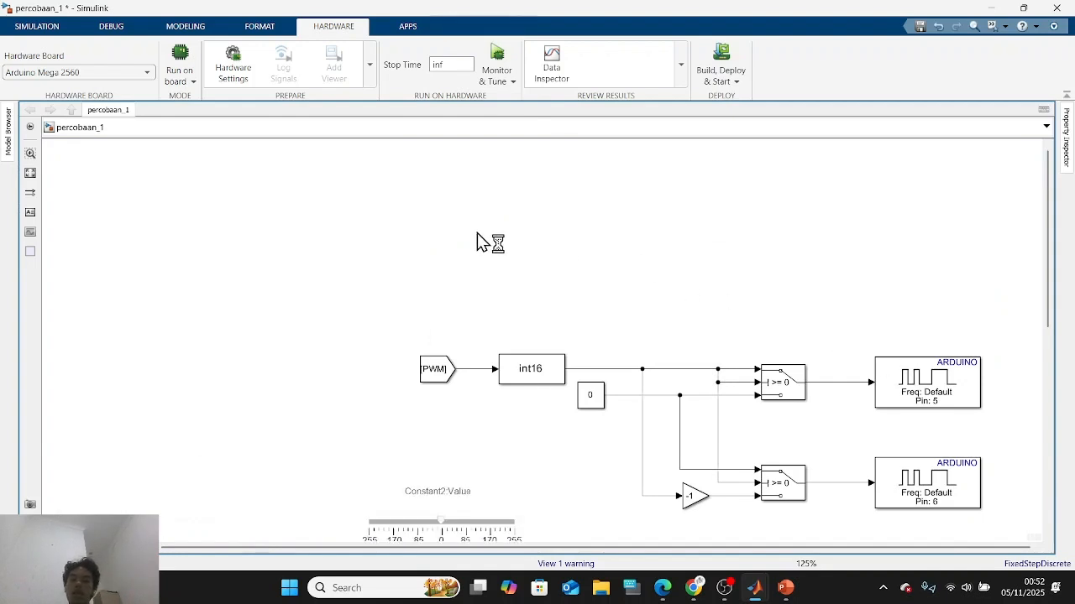
{"action": "type", "text": "ardu"}
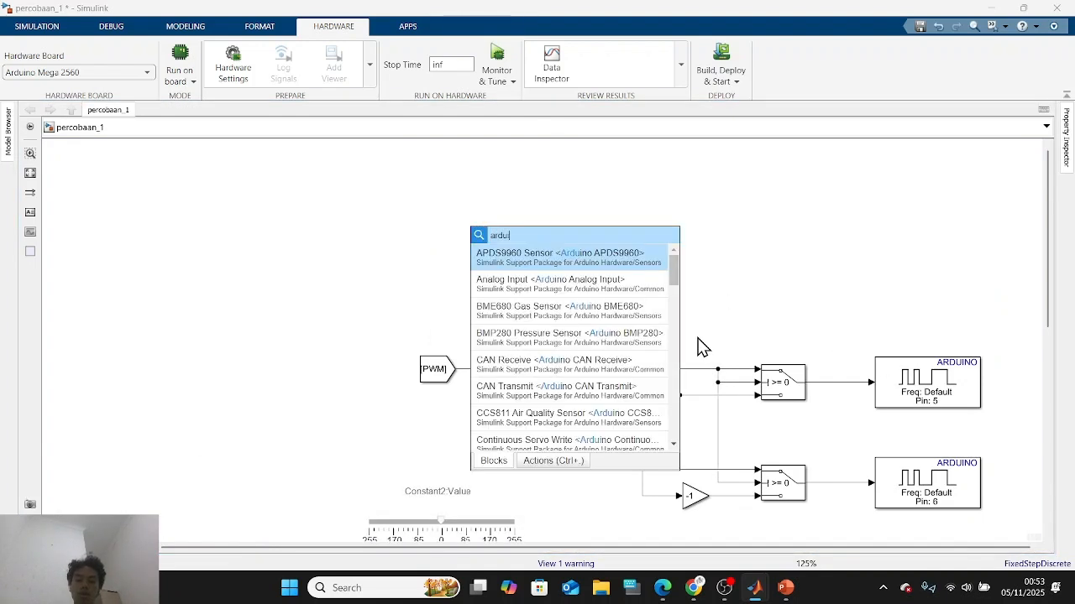
{"action": "type", "text": "ino"}
{"action": "scroll", "coordinate": [586, 302], "scroll_direction": "down", "scroll_amount": 15}
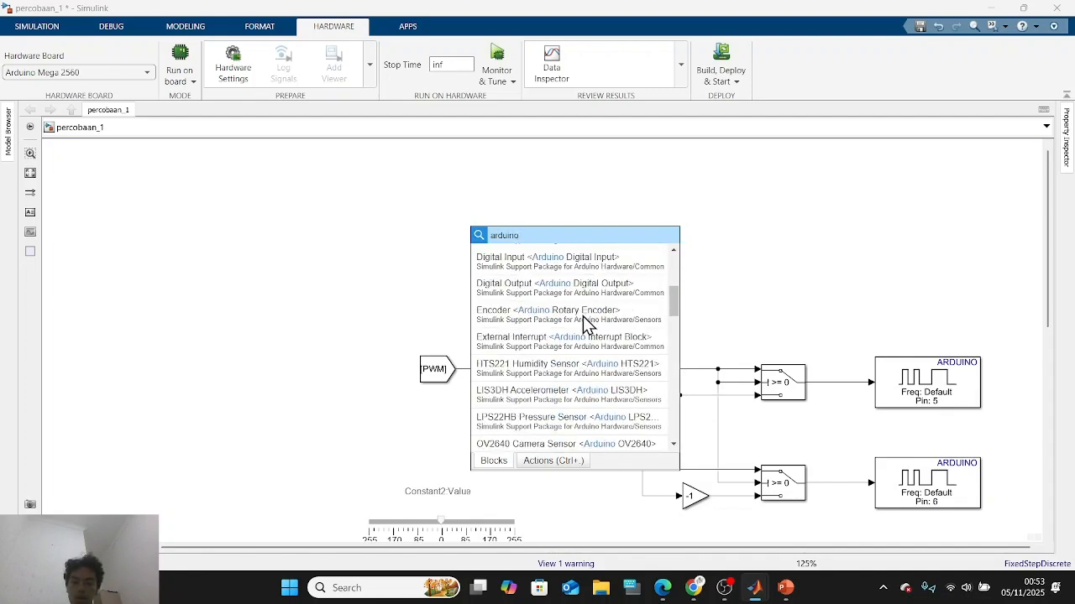
{"action": "scroll", "coordinate": [582, 321], "scroll_direction": "up", "scroll_amount": 15}
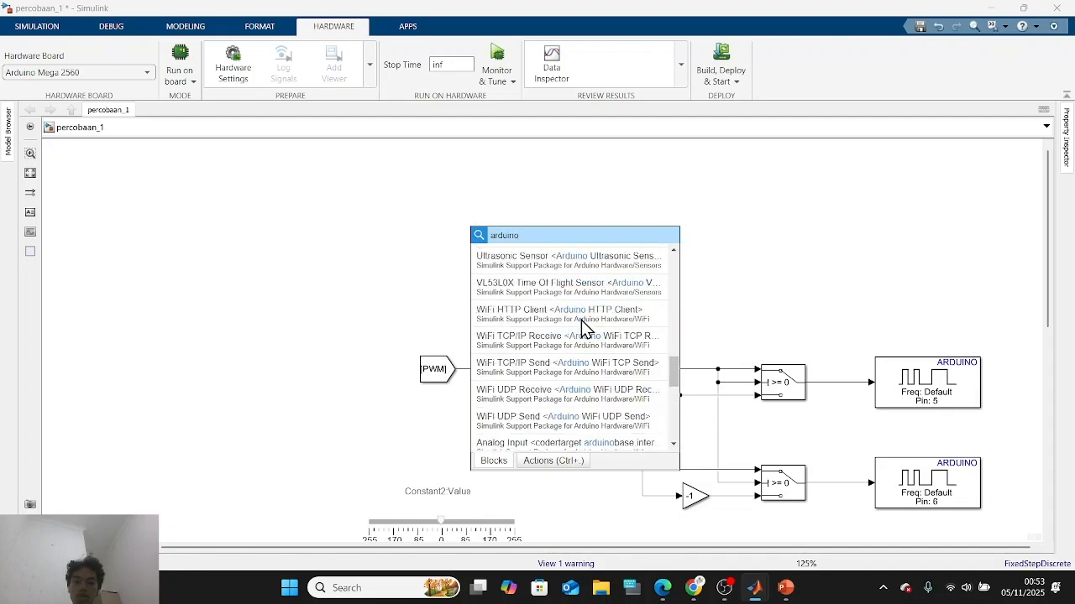
{"action": "scroll", "coordinate": [581, 320], "scroll_direction": "down", "scroll_amount": 5}
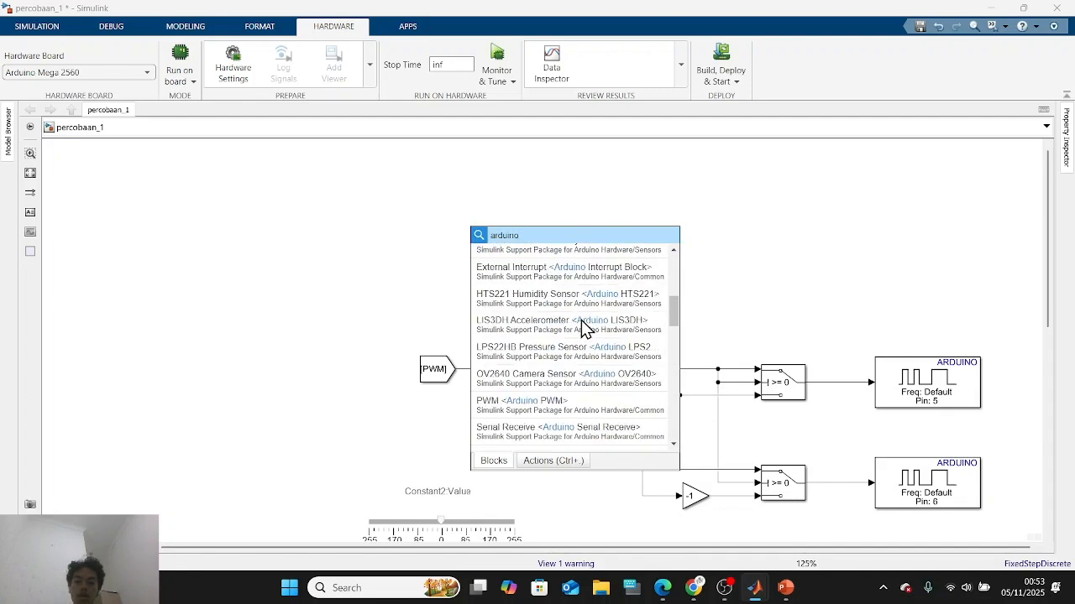
{"action": "scroll", "coordinate": [606, 355], "scroll_direction": "up", "scroll_amount": 1}
{"action": "scroll", "coordinate": [607, 355], "scroll_direction": "down", "scroll_amount": 1}
{"action": "left_click", "coordinate": [607, 401]}
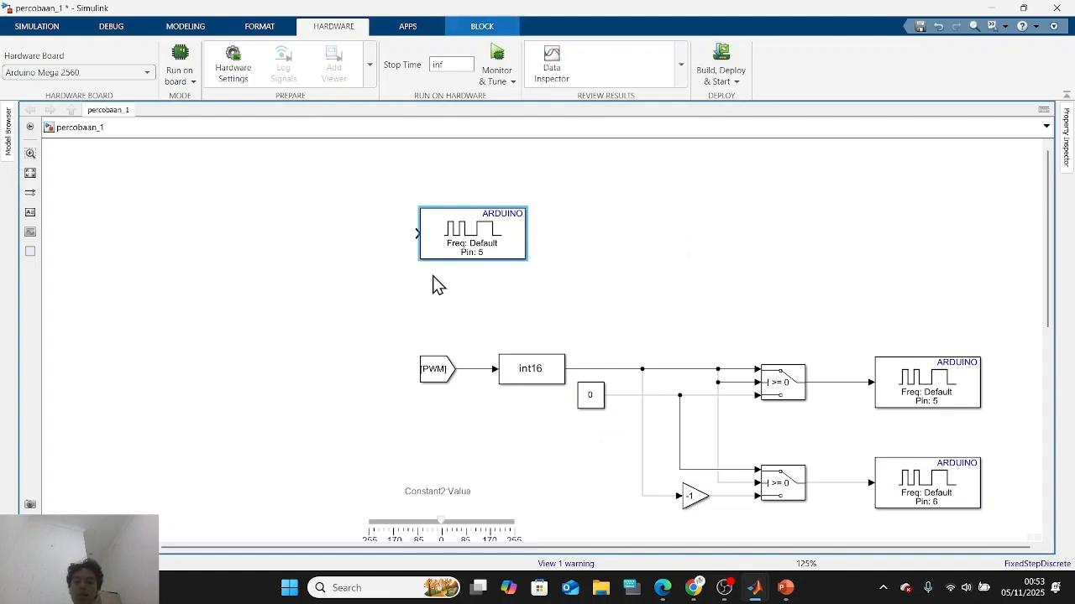
{"action": "key", "text": "Delete"}
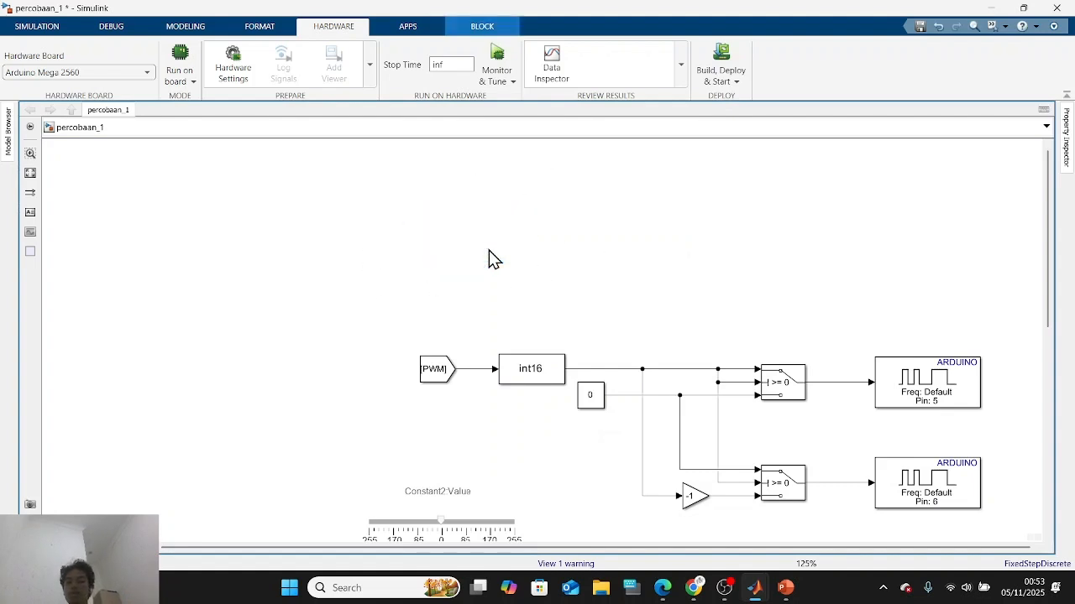
Open the Simulink start page from the MATLAB main window, view the Blank Model template, and close the start page.
{"action": "left_click_drag", "start_coordinate": [321, 272], "coordinate": [512, 291]}
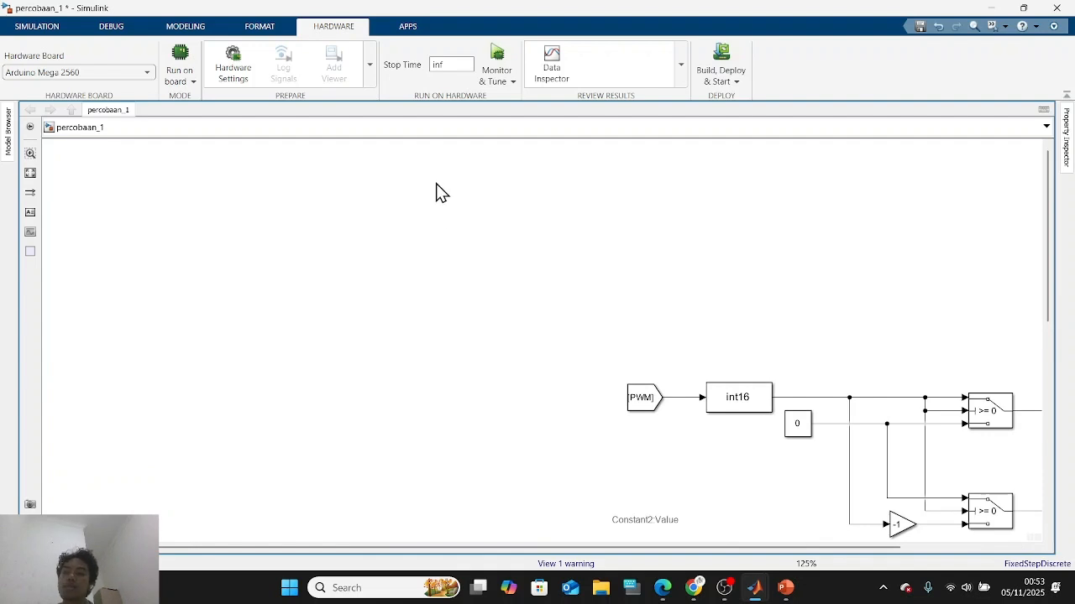
{"action": "mouse_move", "coordinate": [753, 585]}
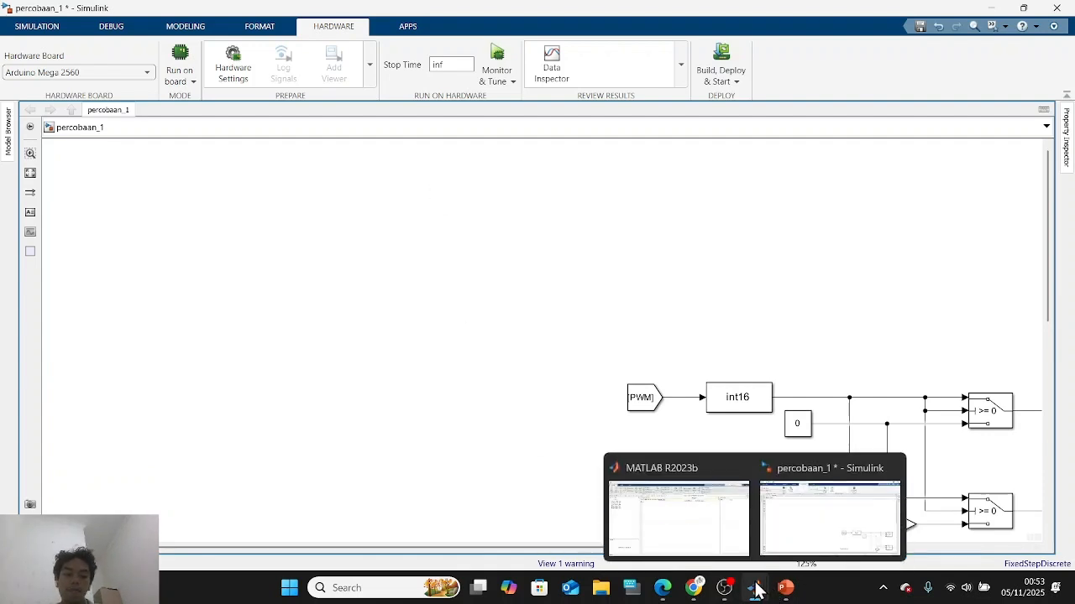
{"action": "left_click", "coordinate": [680, 534]}
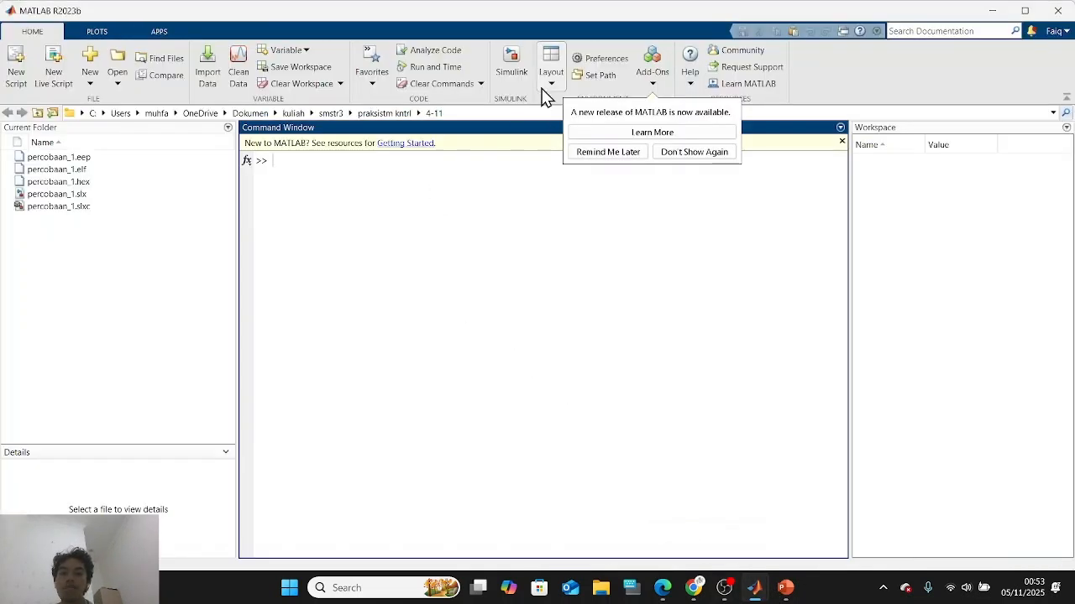
{"action": "left_click", "coordinate": [516, 71]}
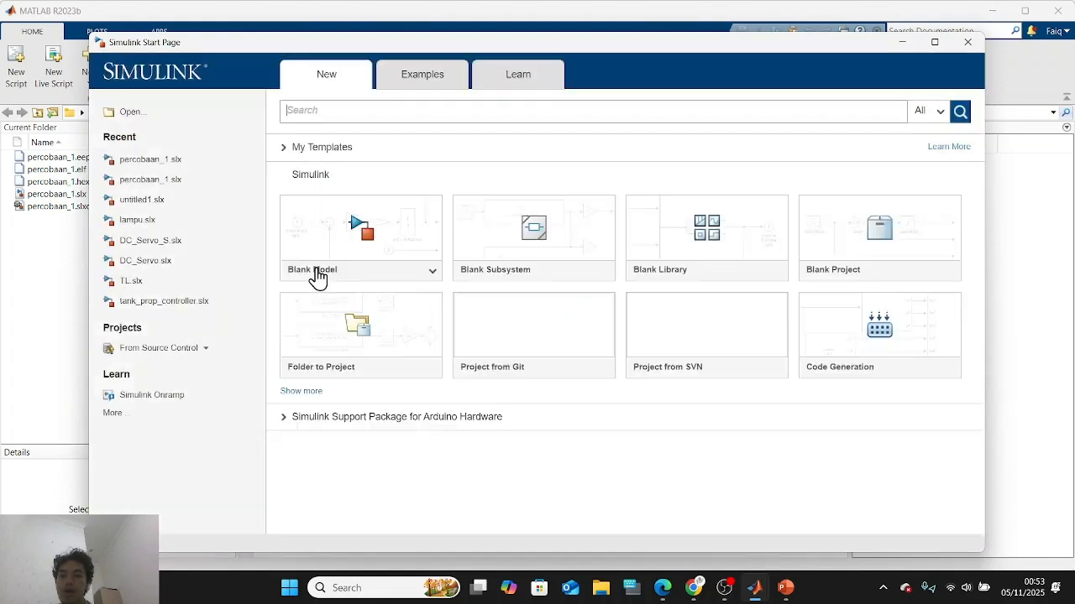
{"action": "mouse_move", "coordinate": [384, 247]}
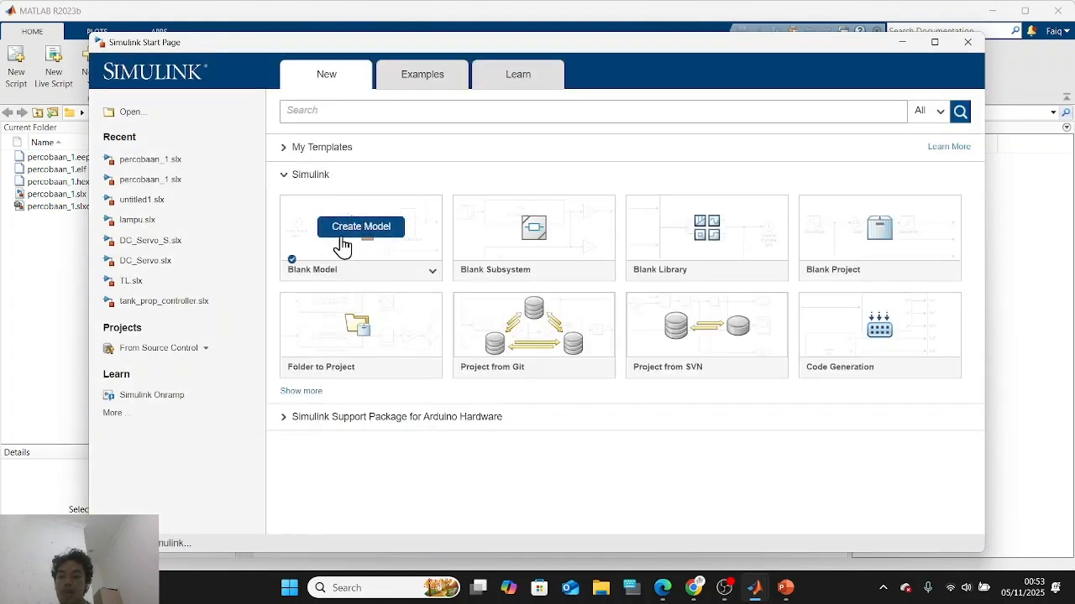
{"action": "left_click", "coordinate": [388, 228]}
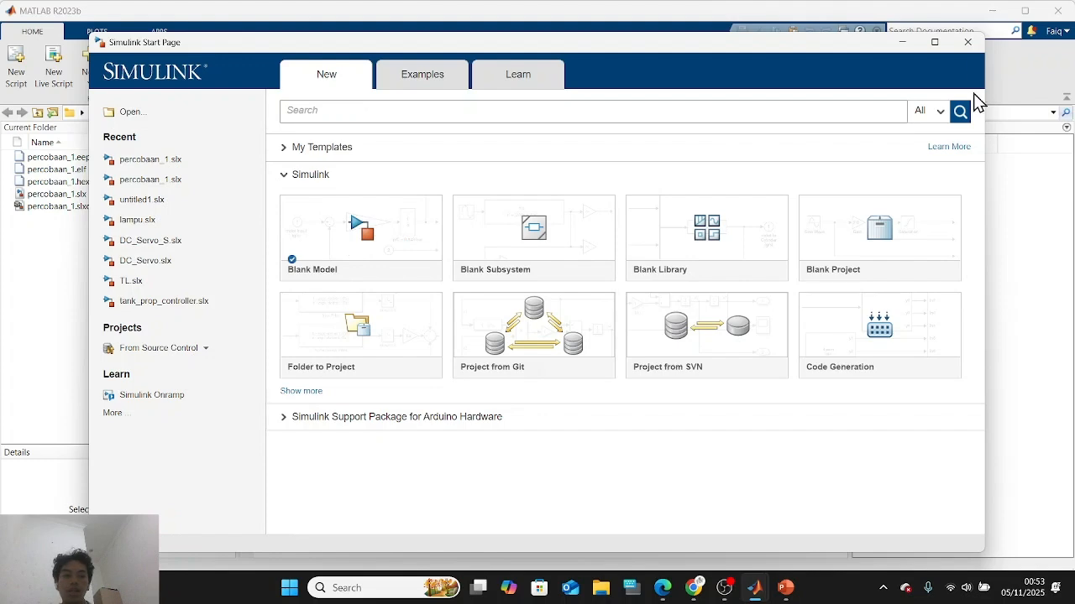
{"action": "left_click", "coordinate": [966, 43]}
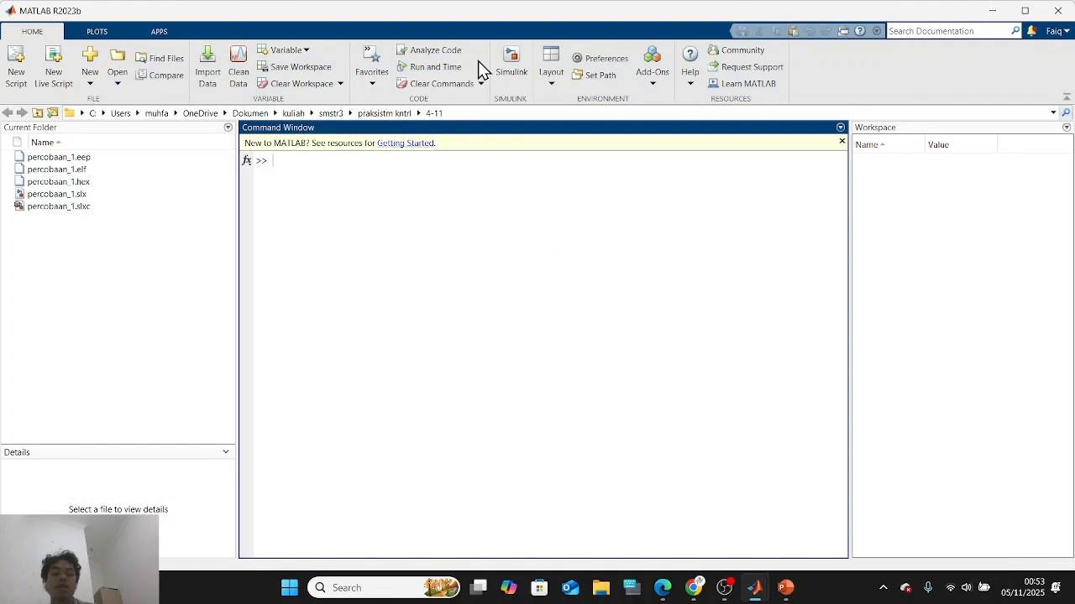
Return to the percobaan_1 model and open the Solver page of its hardware configuration parameters.
{"action": "mouse_move", "coordinate": [754, 588]}
{"action": "left_click", "coordinate": [806, 532]}
{"action": "left_click_drag", "start_coordinate": [324, 288], "coordinate": [576, 257]}
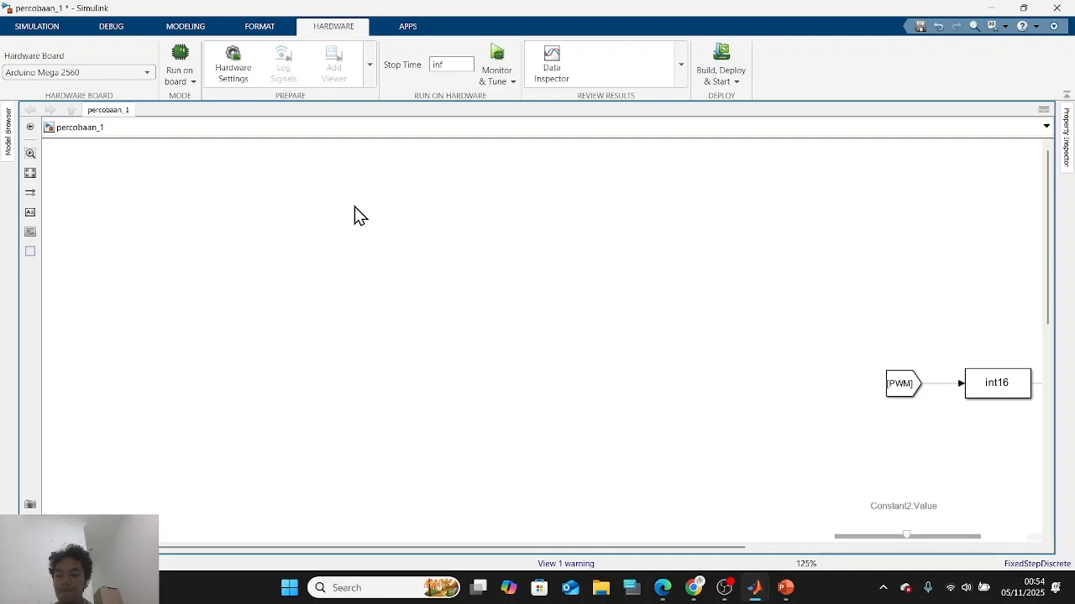
{"action": "left_click", "coordinate": [241, 70]}
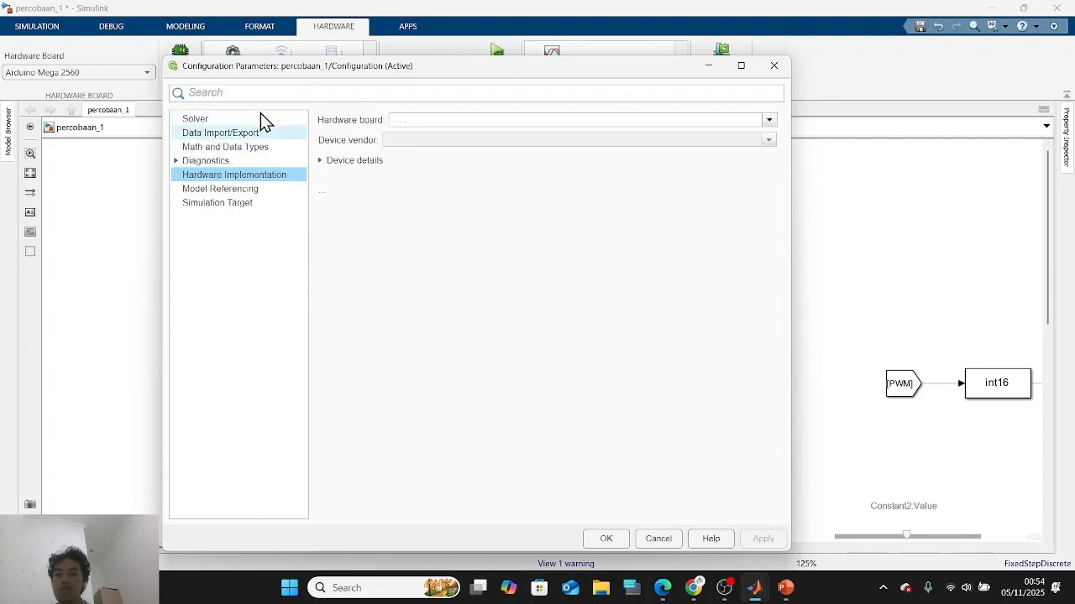
{"action": "left_click", "coordinate": [201, 121]}
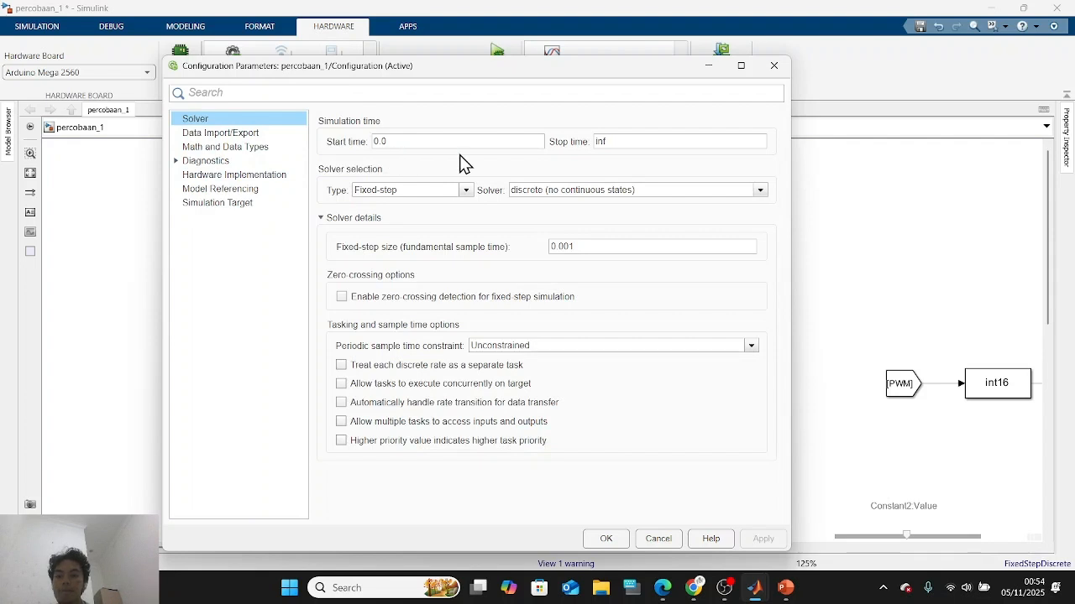
Look through the configuration pages from Data Import/Export to Hardware Implementation and view the list of available hardware boards.
{"action": "left_click", "coordinate": [243, 134]}
{"action": "left_click", "coordinate": [252, 147]}
{"action": "left_click", "coordinate": [269, 161]}
{"action": "left_click", "coordinate": [237, 190]}
{"action": "left_click", "coordinate": [240, 176]}
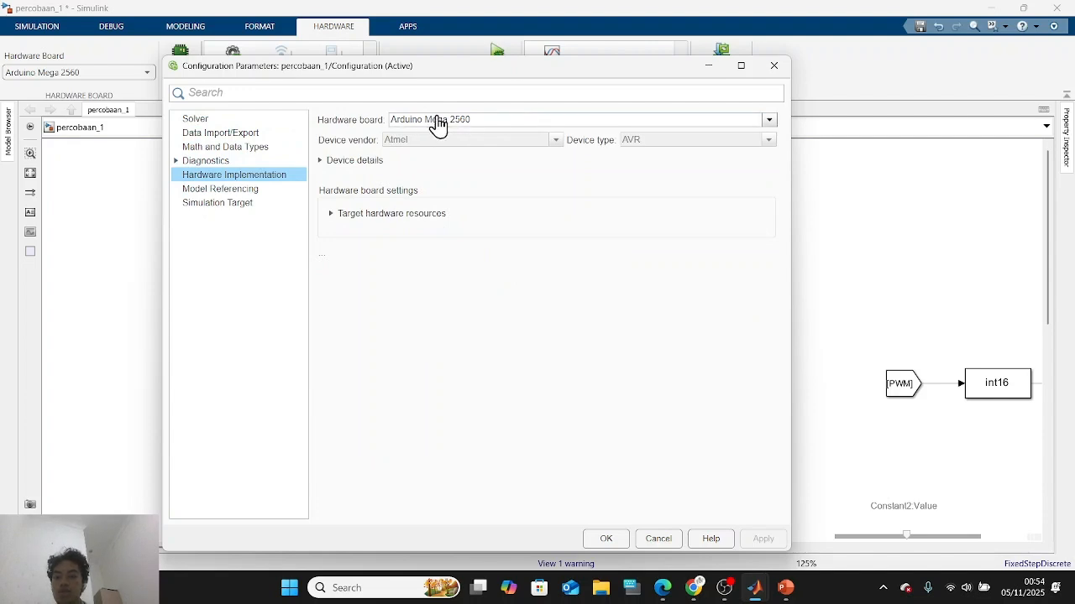
{"action": "left_click", "coordinate": [509, 124]}
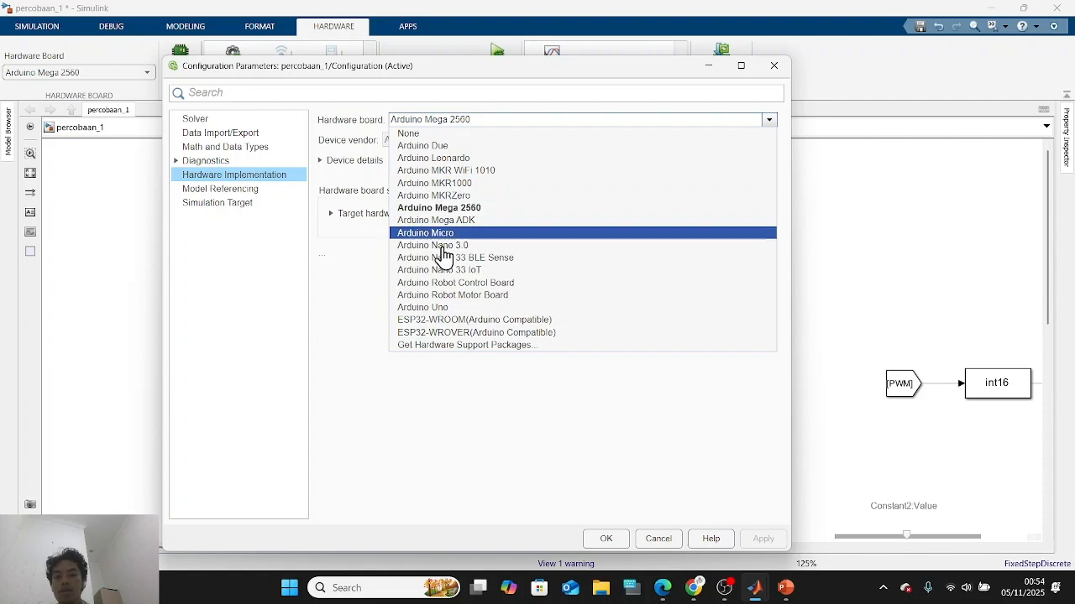
{"action": "left_click", "coordinate": [424, 461]}
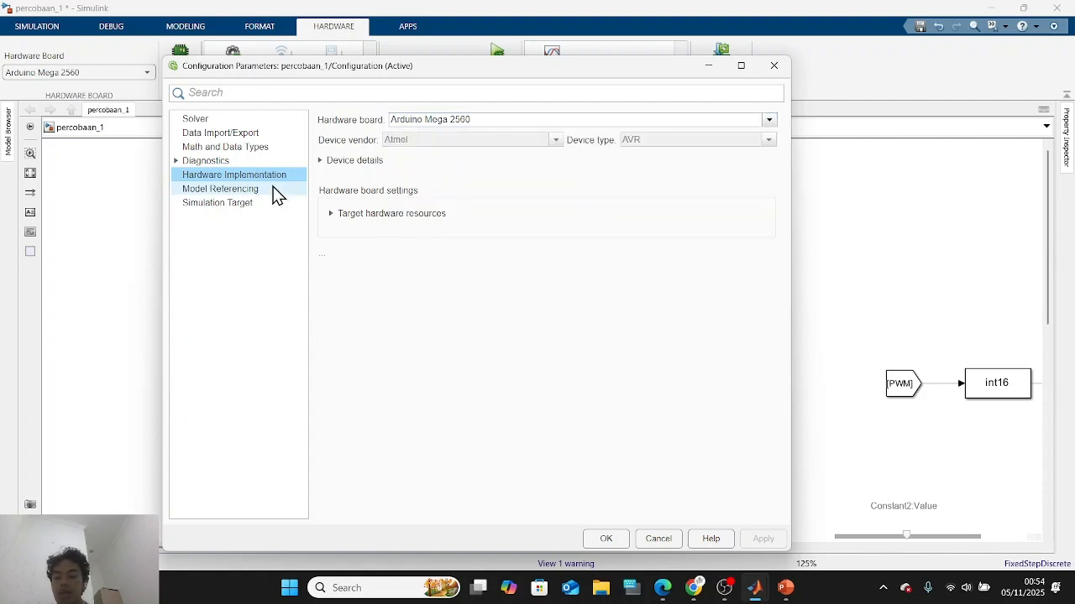
Review the Solver settings, checking the stop time and the fixed-step size.
{"action": "left_click", "coordinate": [240, 118]}
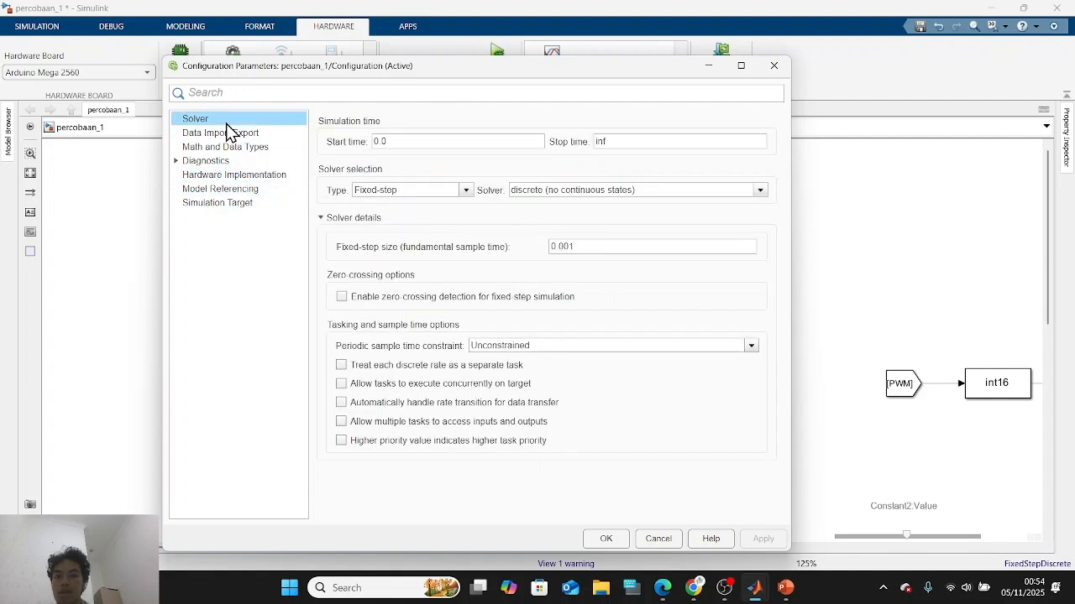
{"action": "double_click", "coordinate": [660, 143]}
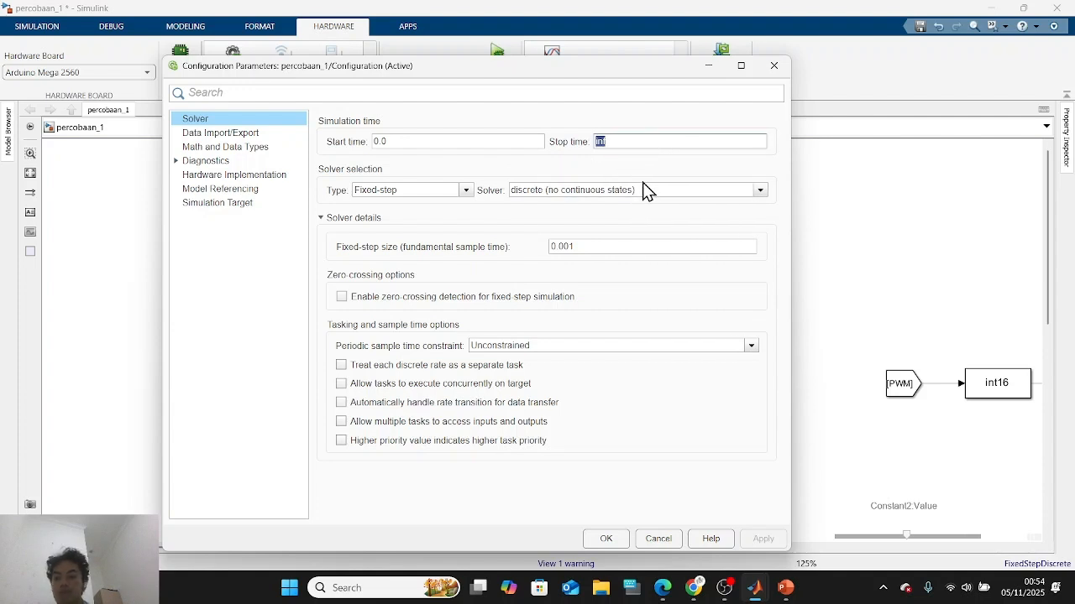
{"action": "double_click", "coordinate": [624, 247]}
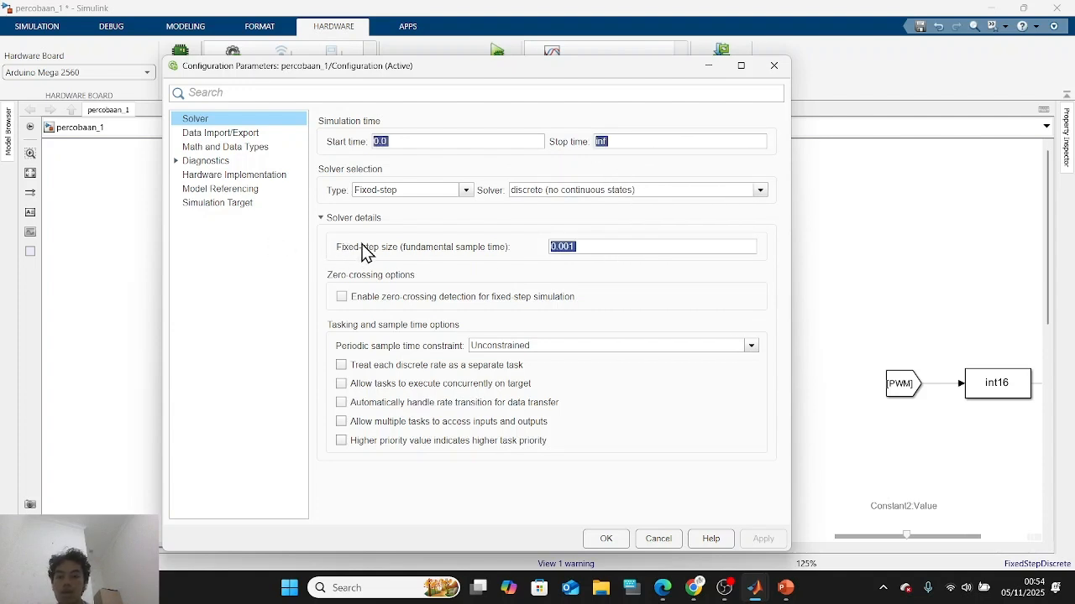
{"action": "left_click_drag", "start_coordinate": [582, 251], "coordinate": [490, 248]}
{"action": "left_click", "coordinate": [586, 247]}
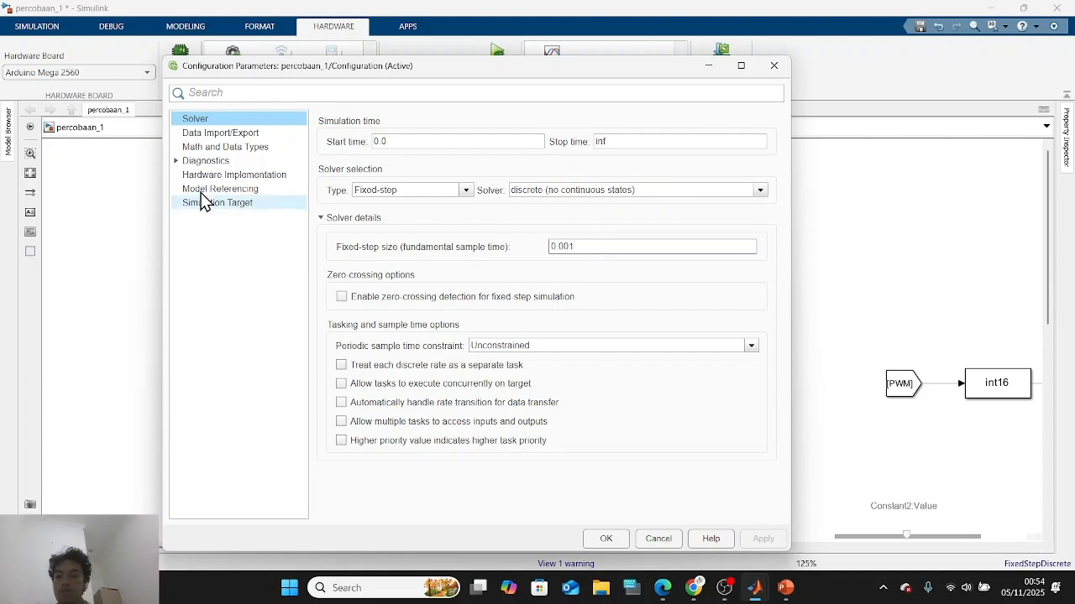
Review the Data Import/Export, Math and Data Types, and Diagnostics pages of the configuration parameters.
{"action": "left_click", "coordinate": [216, 137]}
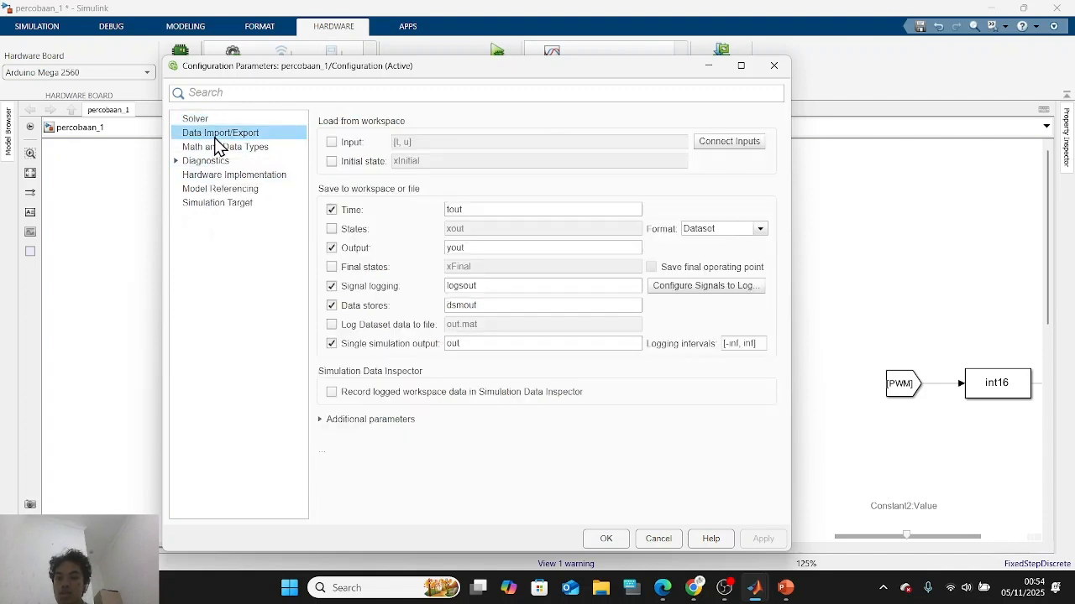
{"action": "left_click", "coordinate": [221, 150]}
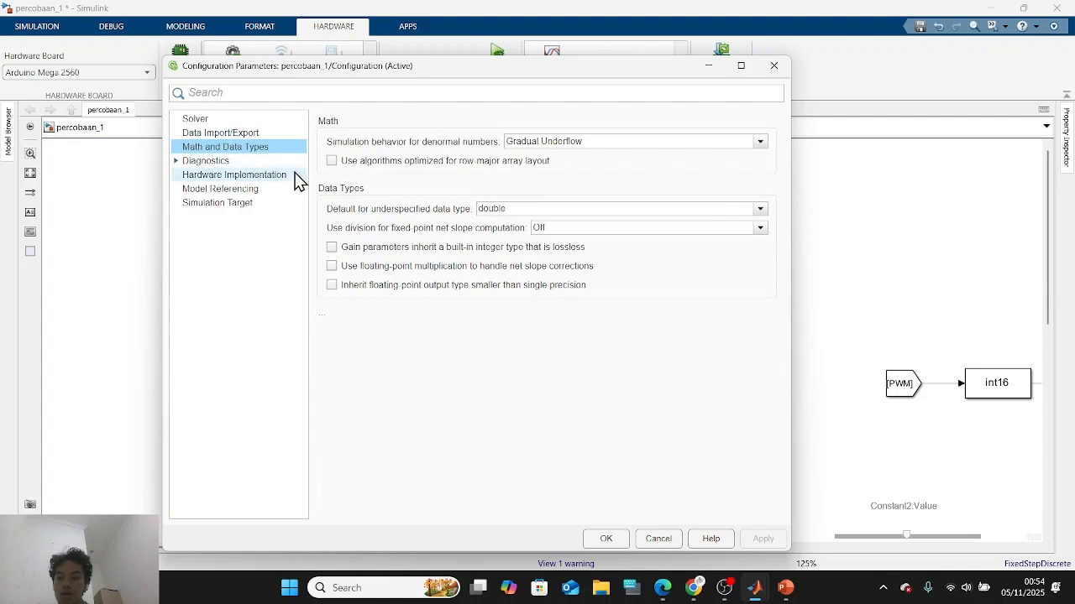
{"action": "left_click", "coordinate": [260, 174]}
{"action": "left_click", "coordinate": [256, 159]}
{"action": "left_click", "coordinate": [256, 149]}
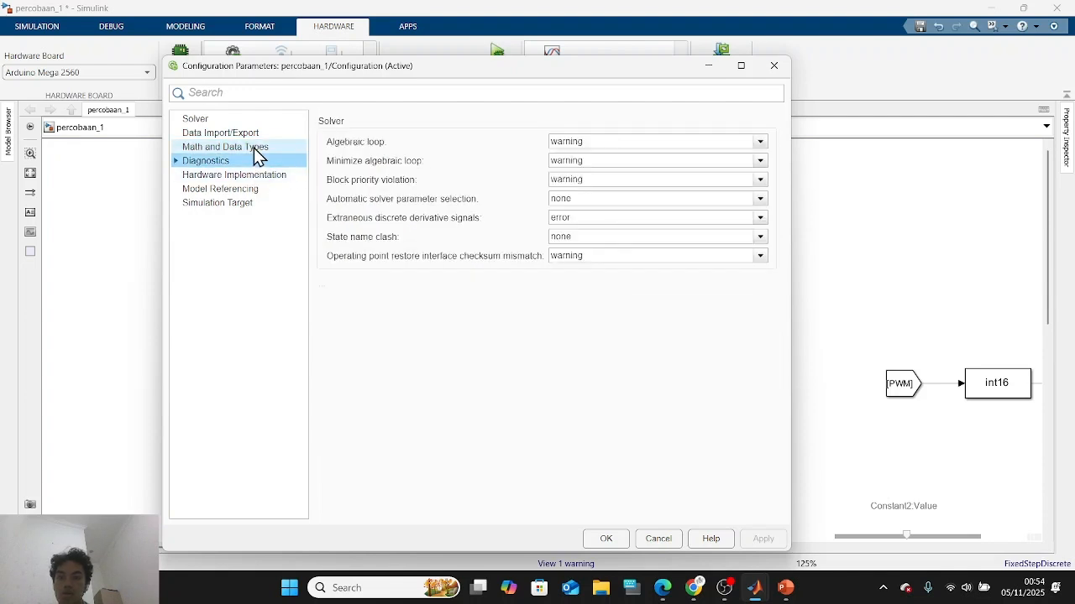
{"action": "left_click", "coordinate": [257, 163]}
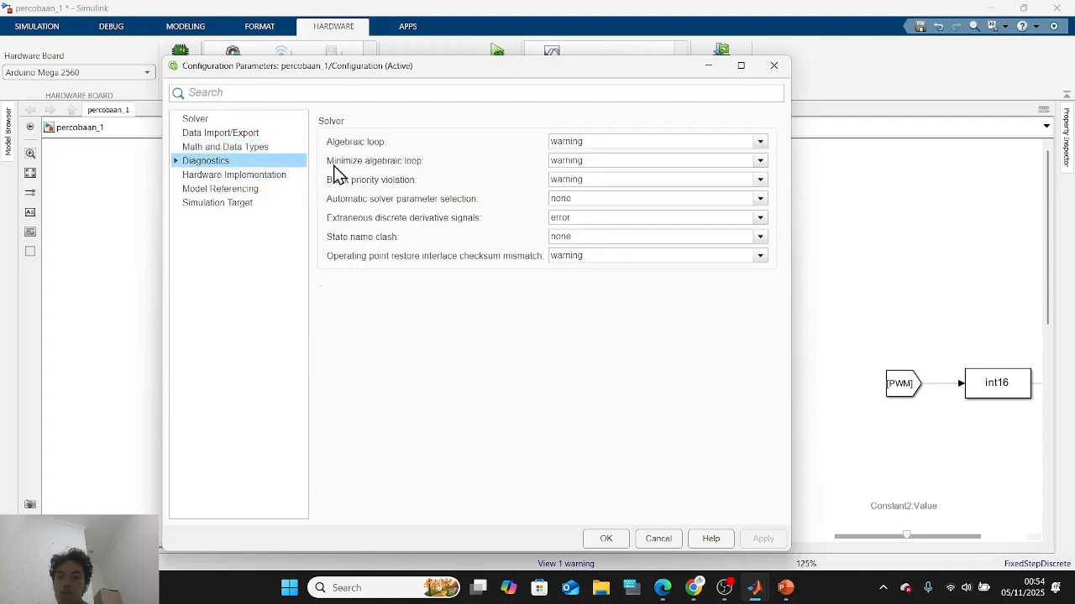
Expand the target hardware resources under Hardware Implementation and examine the host COM port options of the host-board connection.
{"action": "left_click", "coordinate": [265, 175]}
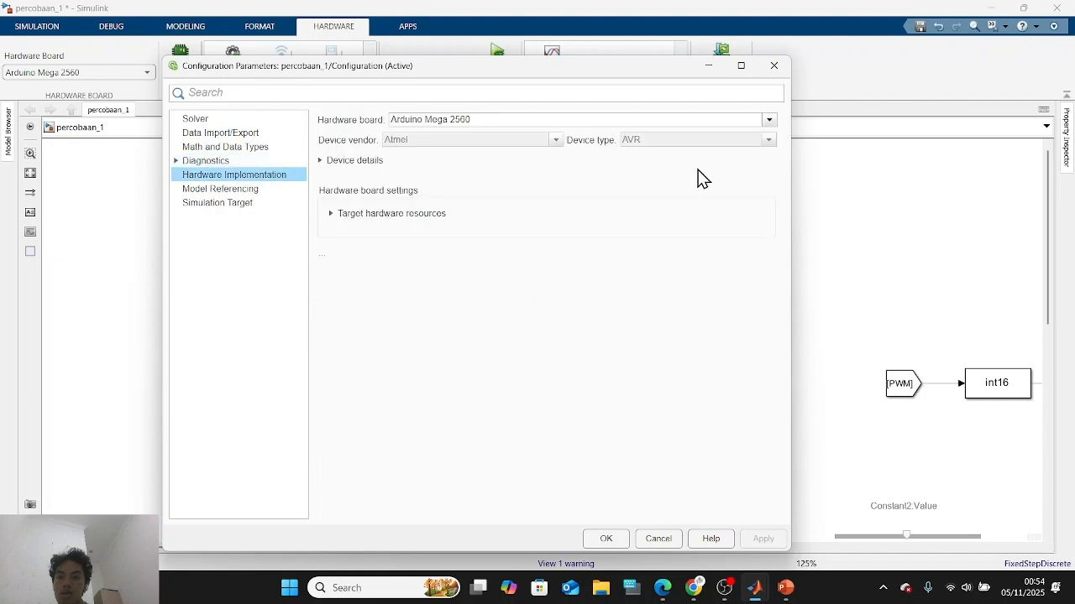
{"action": "left_click", "coordinate": [331, 215]}
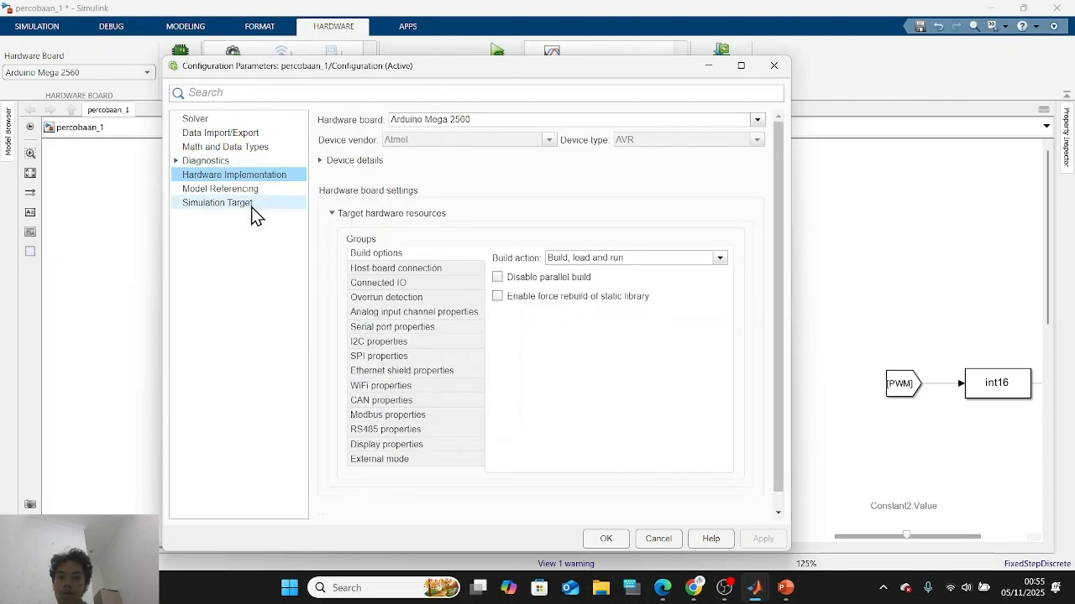
{"action": "left_click", "coordinate": [387, 270]}
{"action": "scroll", "coordinate": [728, 321], "scroll_direction": "down", "scroll_amount": 2}
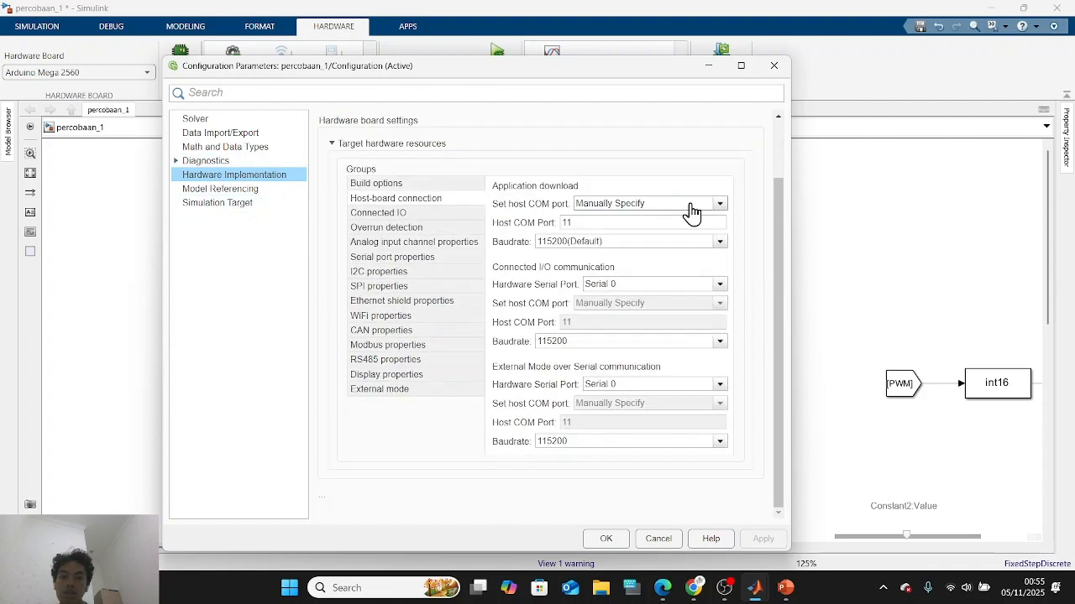
{"action": "left_click", "coordinate": [720, 206]}
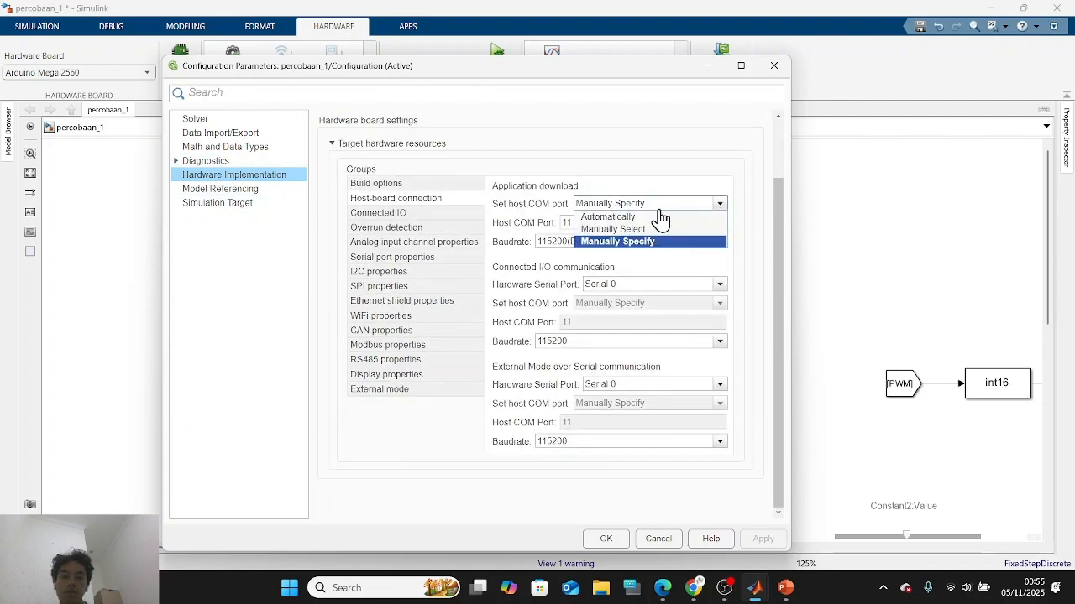
{"action": "left_click", "coordinate": [686, 205]}
{"action": "left_click", "coordinate": [613, 226]}
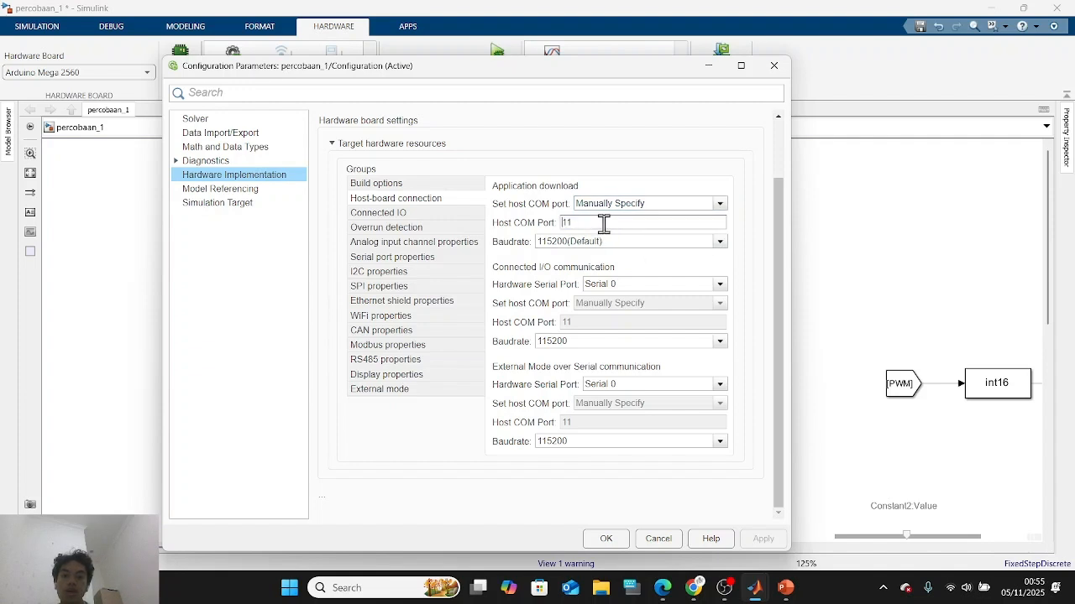
Open Windows Device Manager, expand Ports (COM & LPT), show hidden devices, and select the USB-SERIAL CH340 (COM7) port.
{"action": "left_click", "coordinate": [312, 588]}
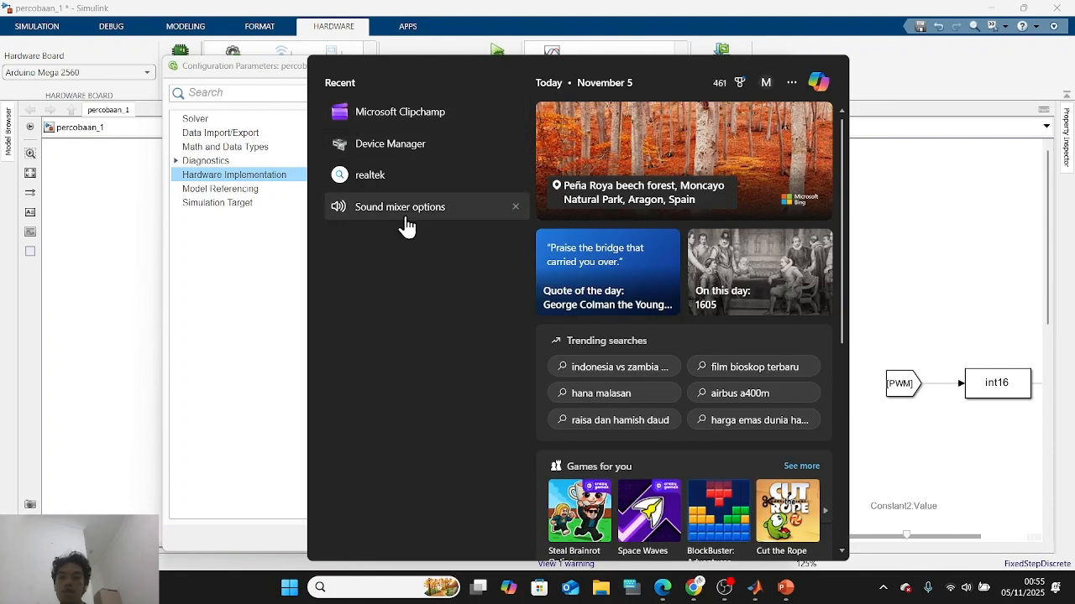
{"action": "left_click", "coordinate": [411, 144]}
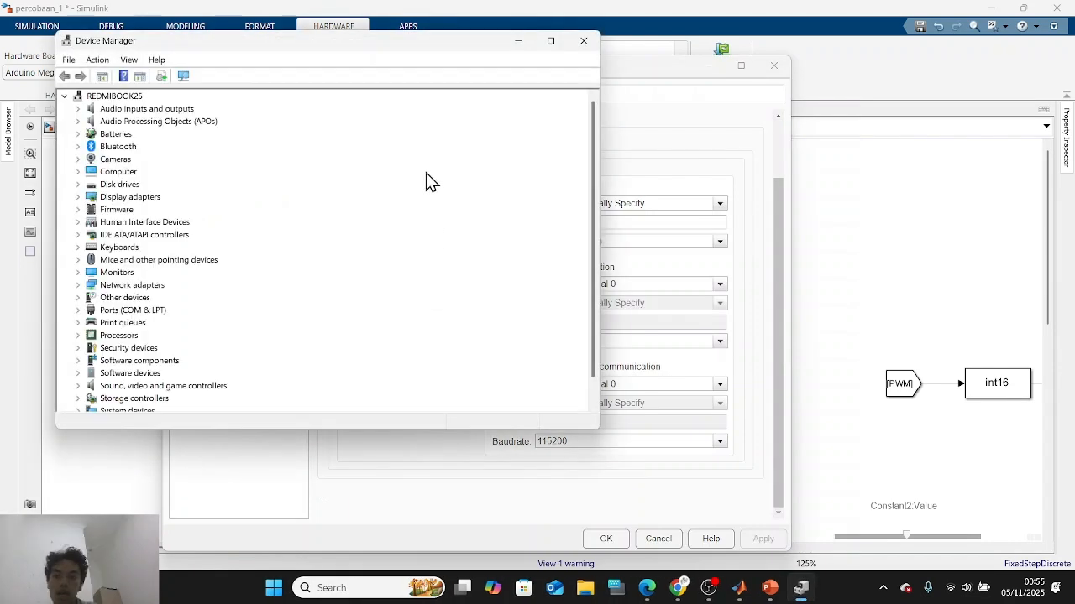
{"action": "scroll", "coordinate": [186, 334], "scroll_direction": "down", "scroll_amount": 1}
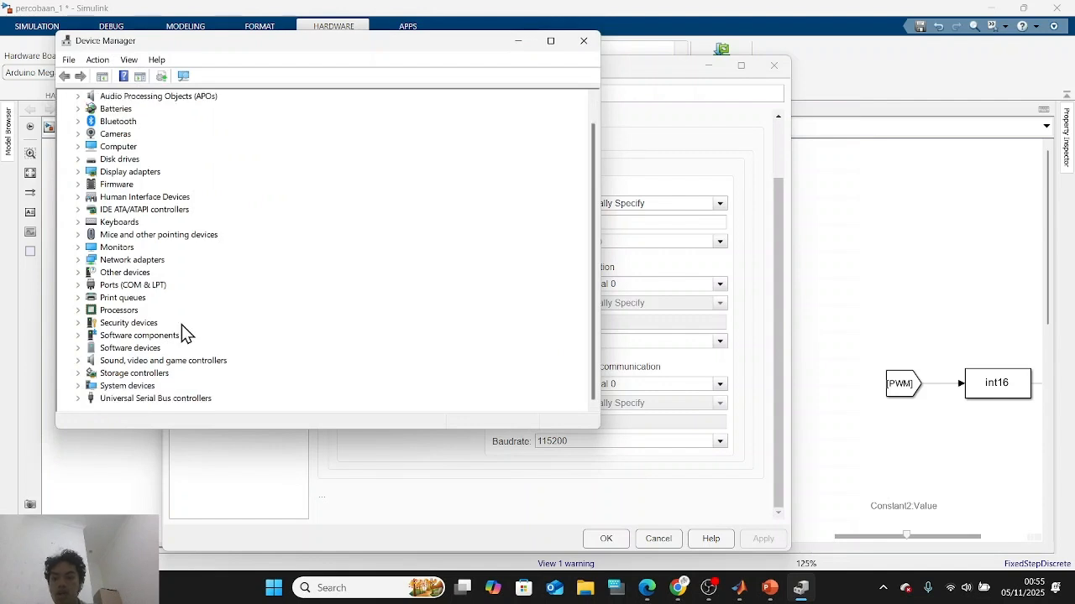
{"action": "left_click", "coordinate": [76, 286]}
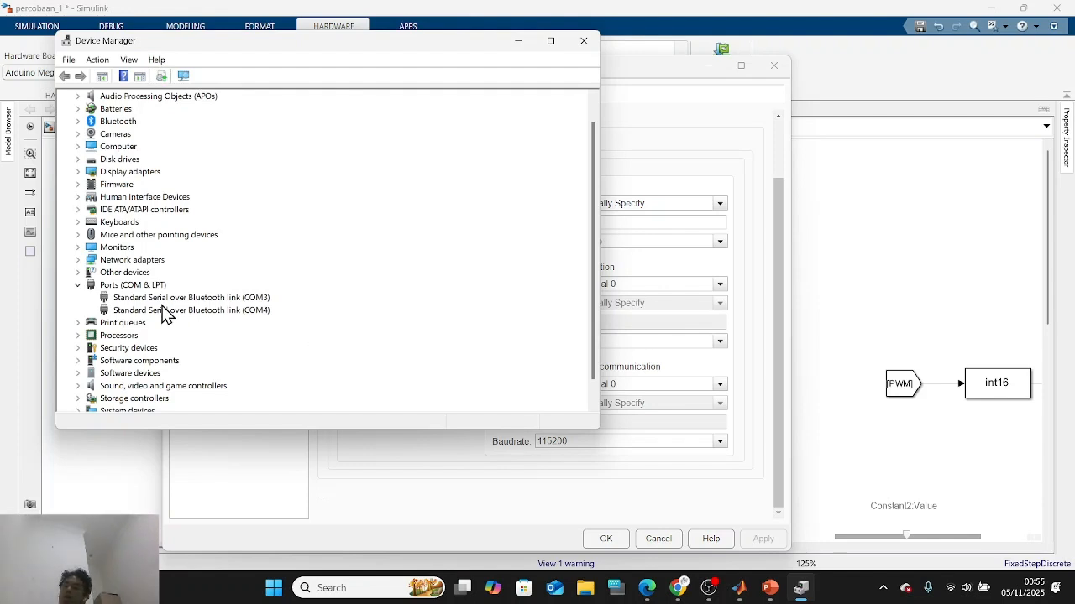
{"action": "left_click", "coordinate": [133, 61]}
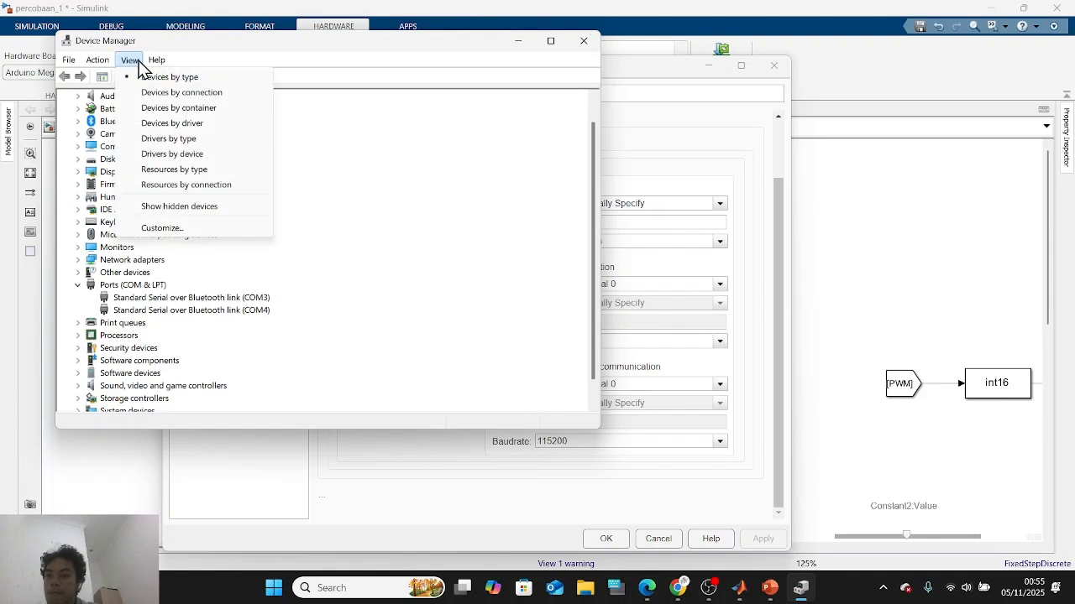
{"action": "left_click", "coordinate": [144, 207]}
{"action": "scroll", "coordinate": [135, 278], "scroll_direction": "down", "scroll_amount": 2}
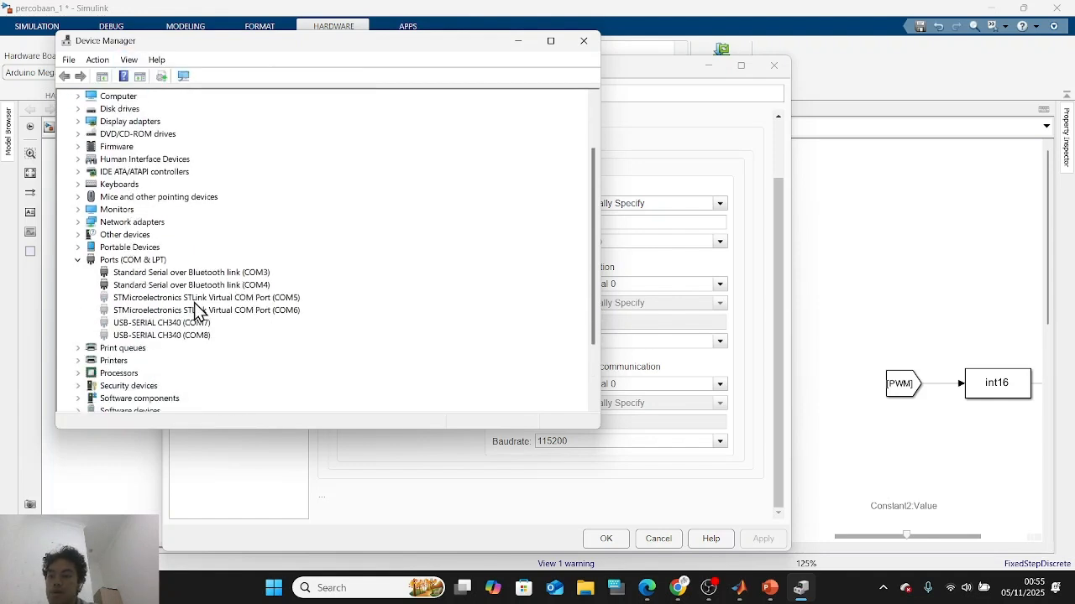
{"action": "left_click", "coordinate": [172, 324]}
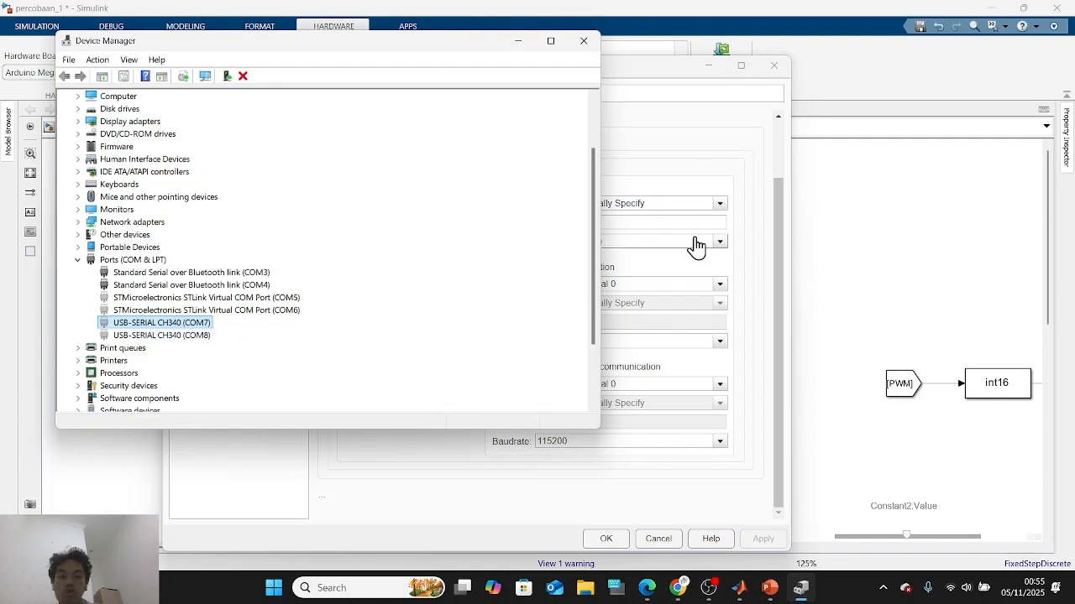
Set the application download host COM port to 7 in the configuration parameters and compare it with the CH340 port in Device Manager.
{"action": "left_click", "coordinate": [665, 223]}
{"action": "left_click_drag", "start_coordinate": [666, 225], "coordinate": [513, 236]}
{"action": "type", "text": "7"}
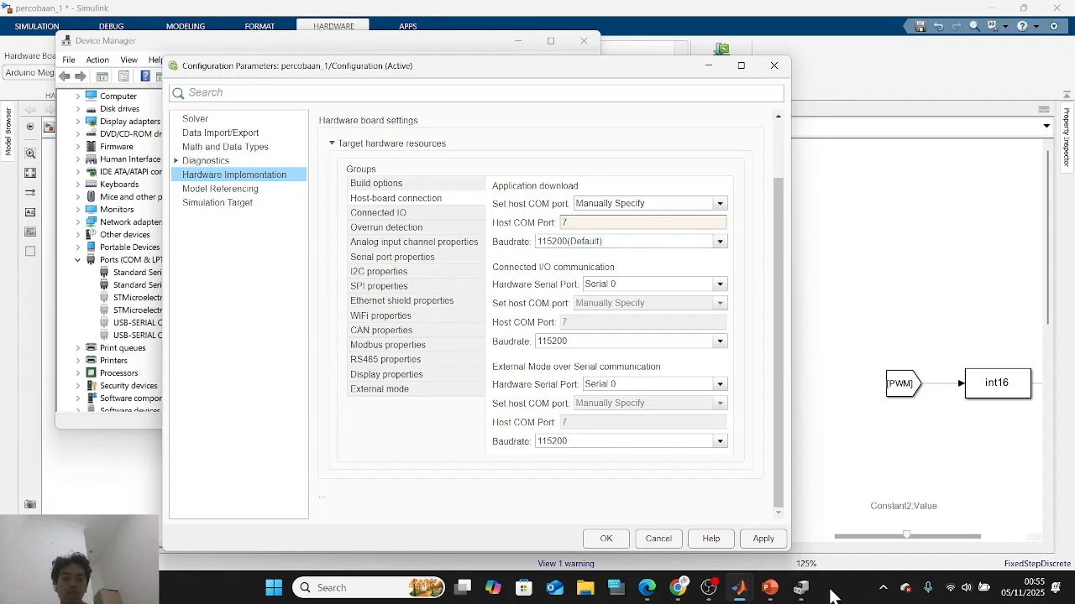
{"action": "left_click", "coordinate": [800, 589]}
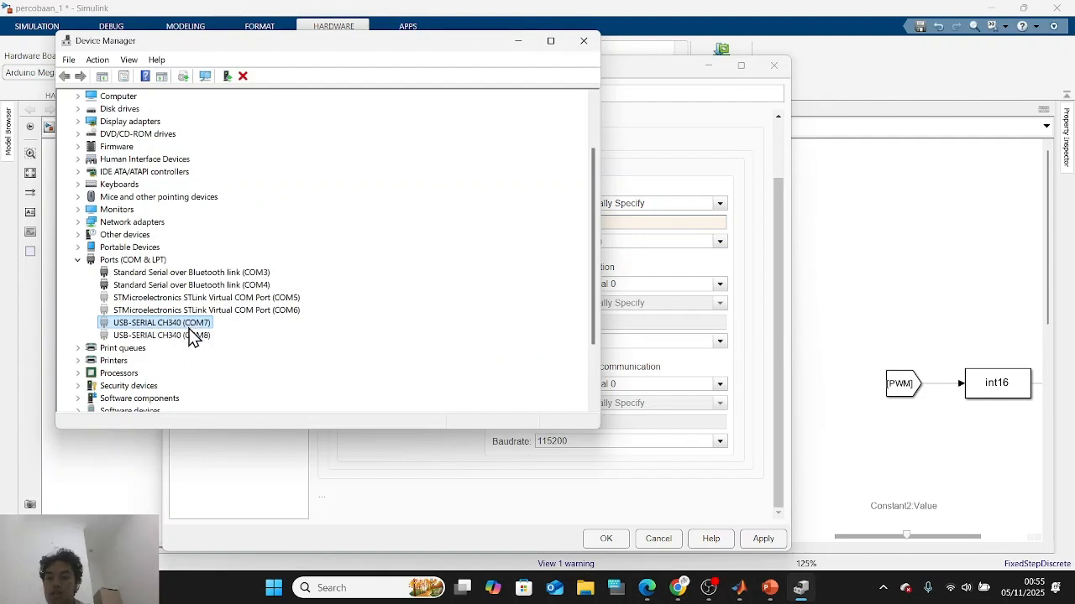
{"action": "double_click", "coordinate": [703, 220]}
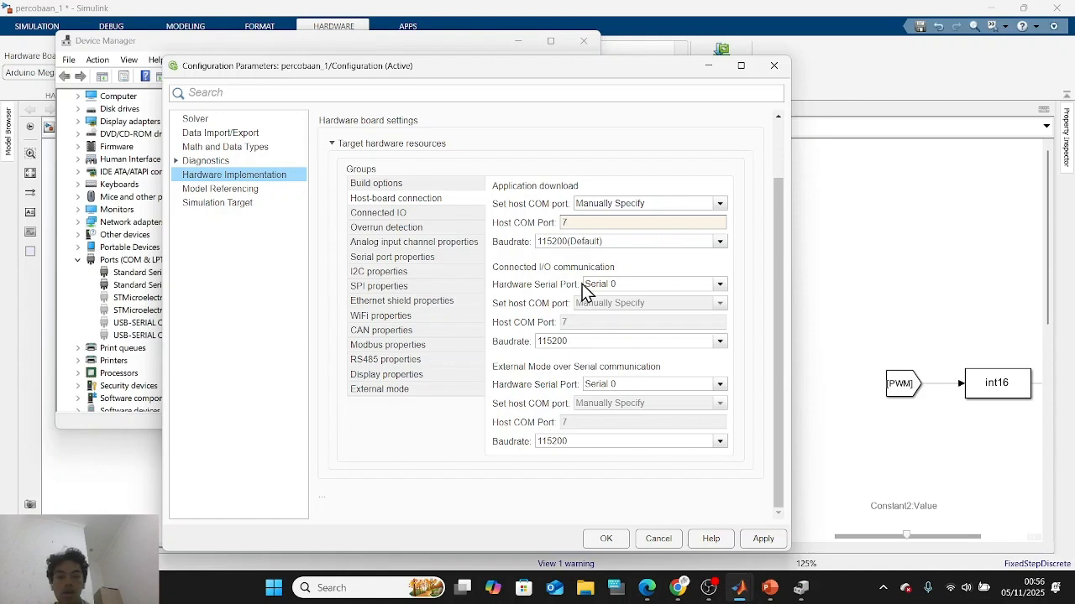
View the application download baudrate options, keep 115200(Default), accept the configuration parameters, and close Device Manager.
{"action": "left_click", "coordinate": [604, 247]}
{"action": "left_click", "coordinate": [606, 247]}
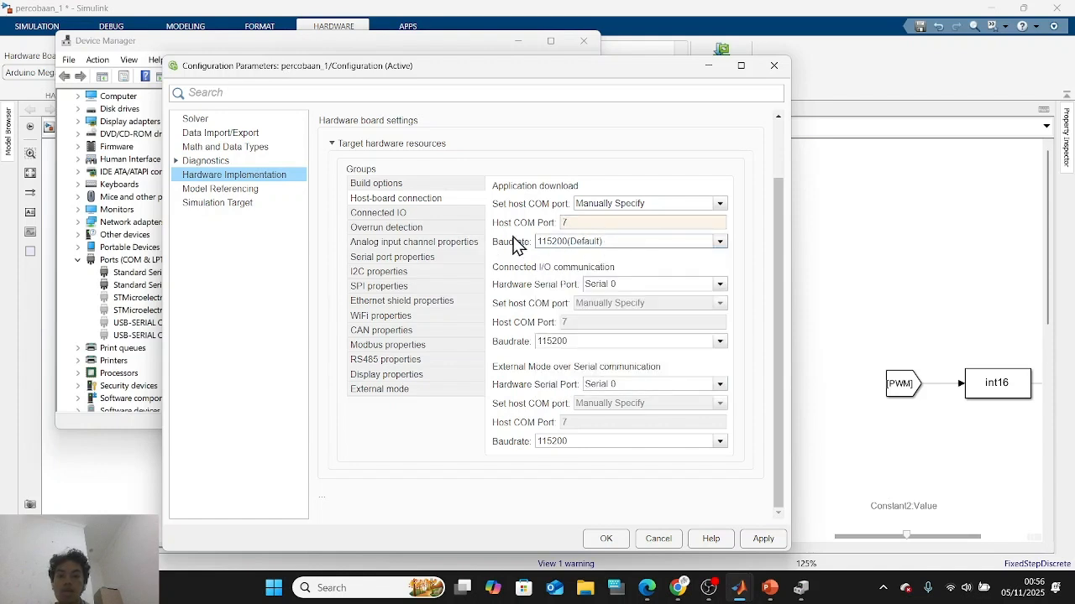
{"action": "left_click", "coordinate": [550, 243]}
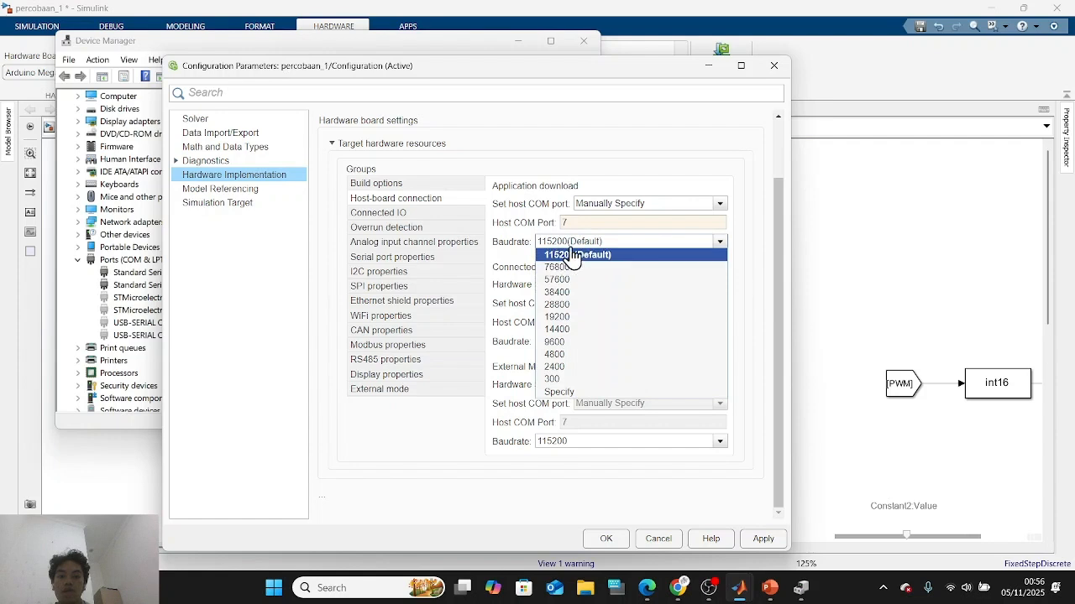
{"action": "left_click", "coordinate": [593, 235]}
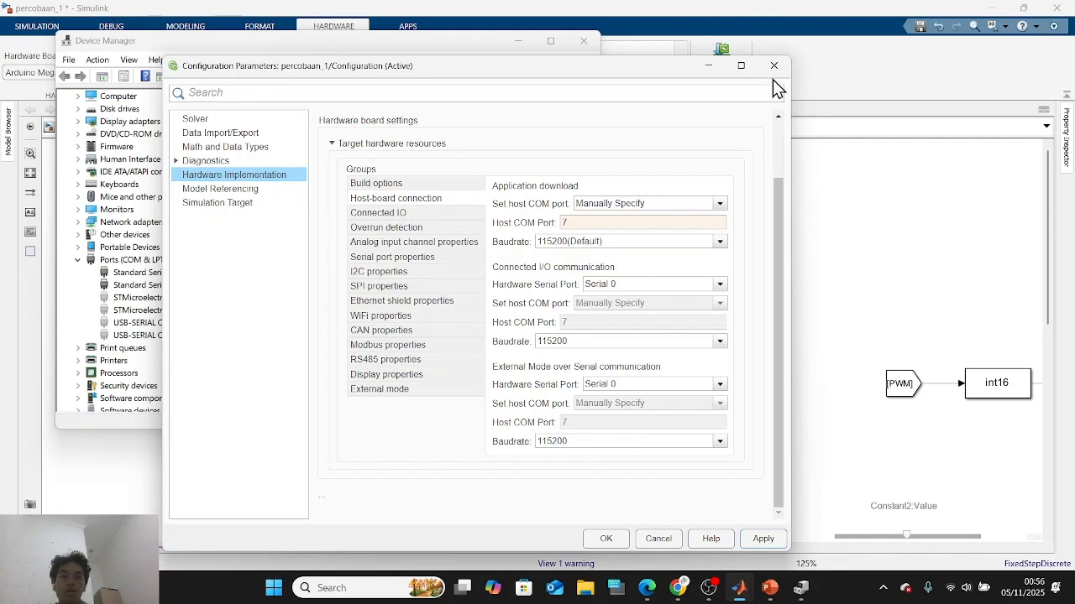
{"action": "left_click", "coordinate": [605, 540]}
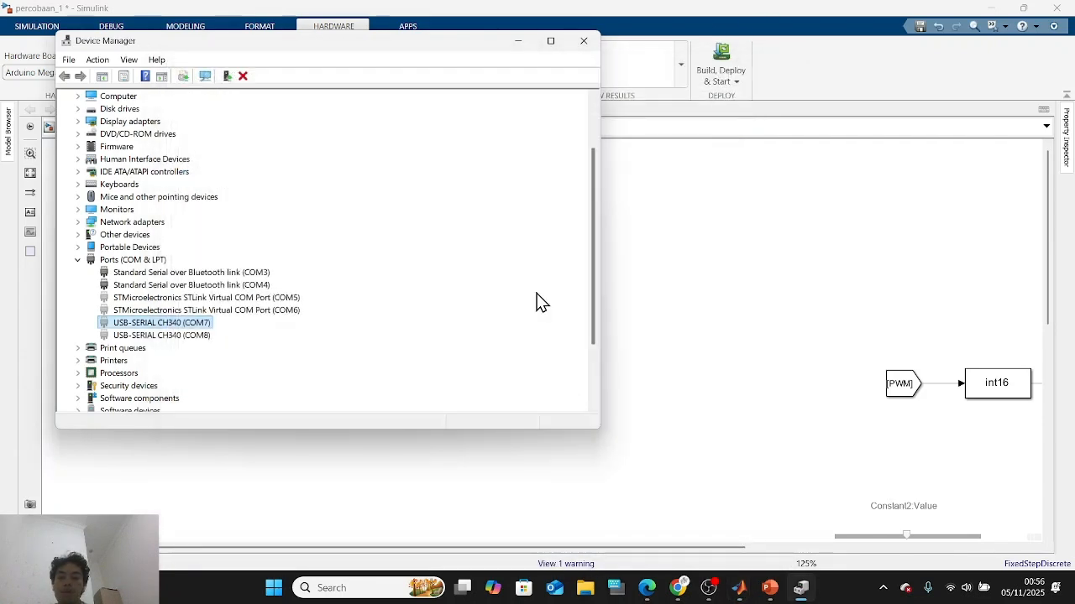
{"action": "left_click", "coordinate": [584, 41]}
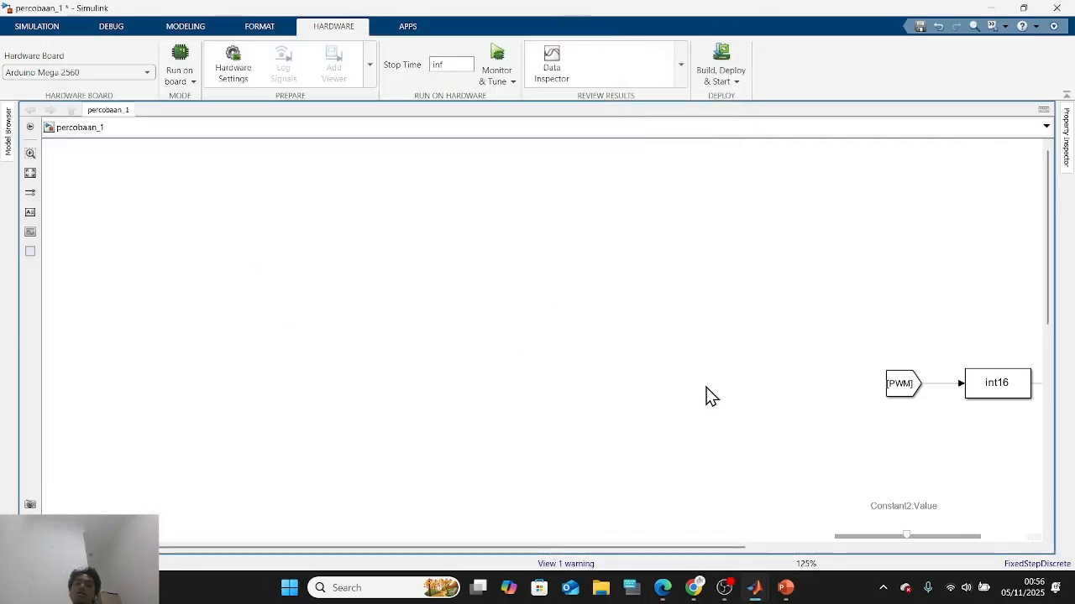
Open the Library Browser beside an empty area of the percobaan_1 model canvas.
{"action": "scroll", "coordinate": [707, 396], "scroll_direction": "down", "scroll_amount": 1}
{"action": "left_click_drag", "start_coordinate": [314, 378], "coordinate": [465, 391]}
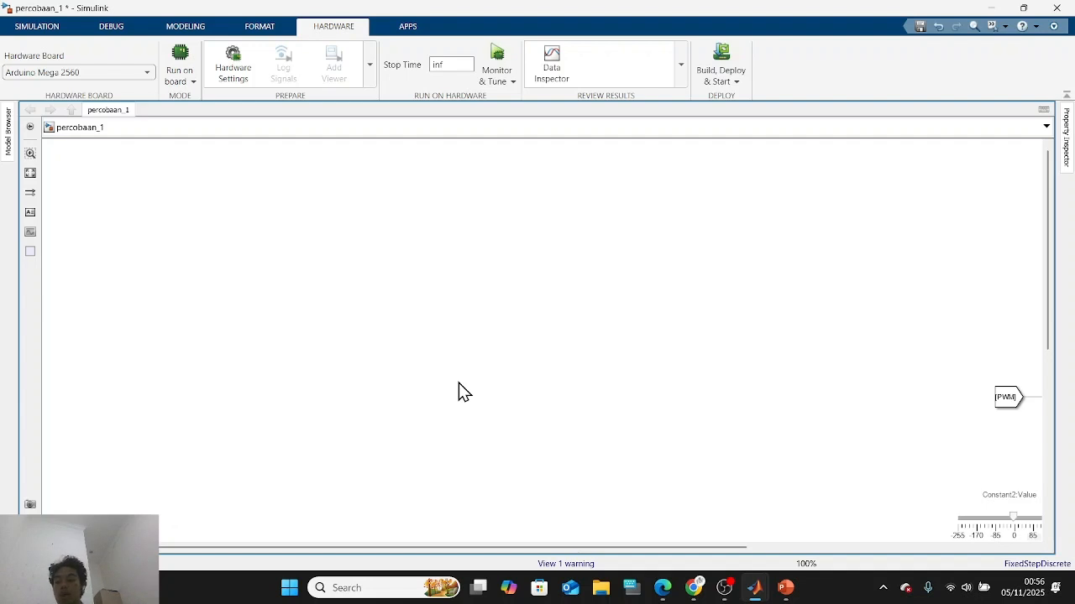
{"action": "left_click", "coordinate": [110, 26]}
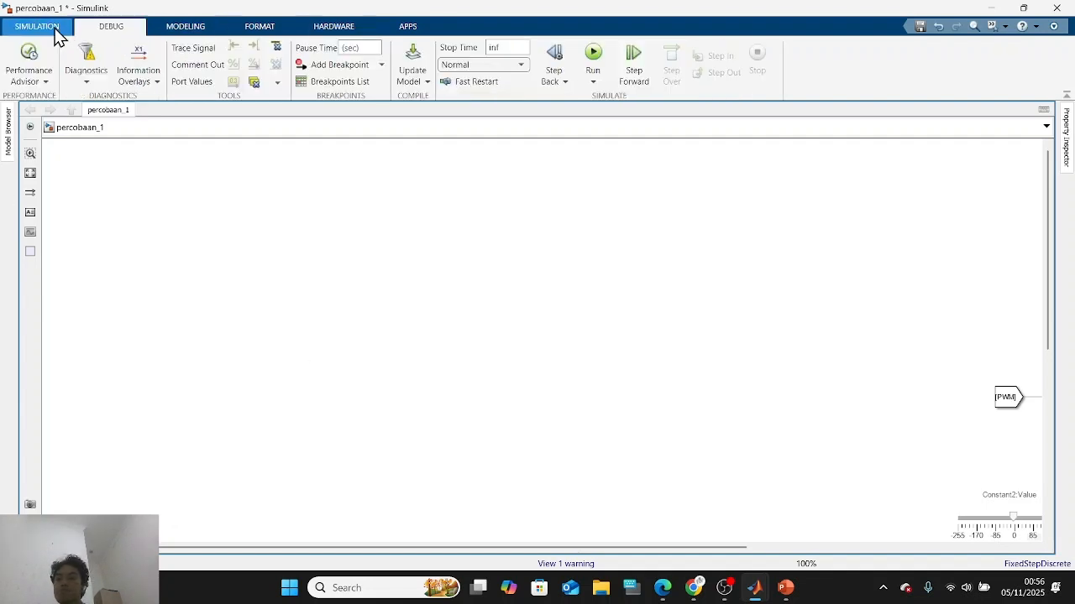
{"action": "left_click", "coordinate": [37, 26]}
{"action": "left_click", "coordinate": [126, 67]}
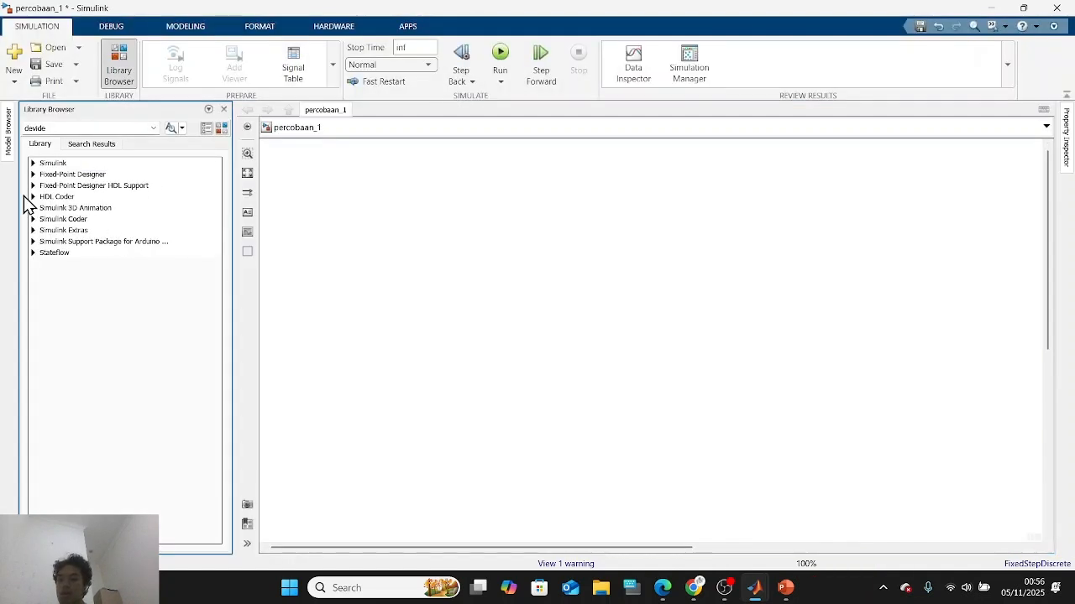
Search the block library for const and place a Constant block in the empty canvas area.
{"action": "double_click", "coordinate": [60, 128]}
{"action": "type", "text": "cons"}
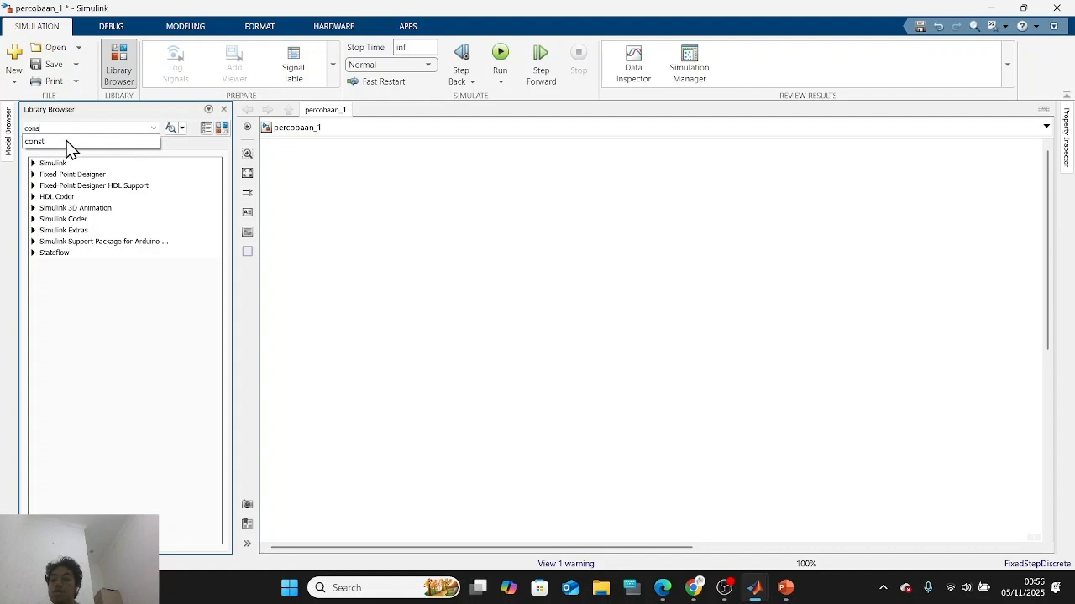
{"action": "left_click", "coordinate": [71, 146]}
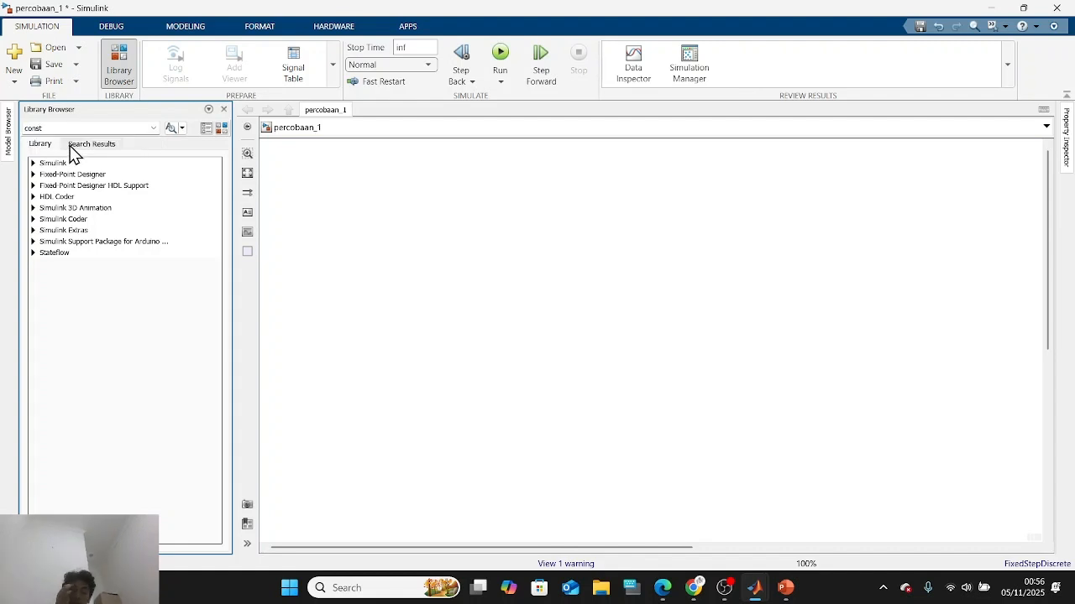
{"action": "key", "text": "Return"}
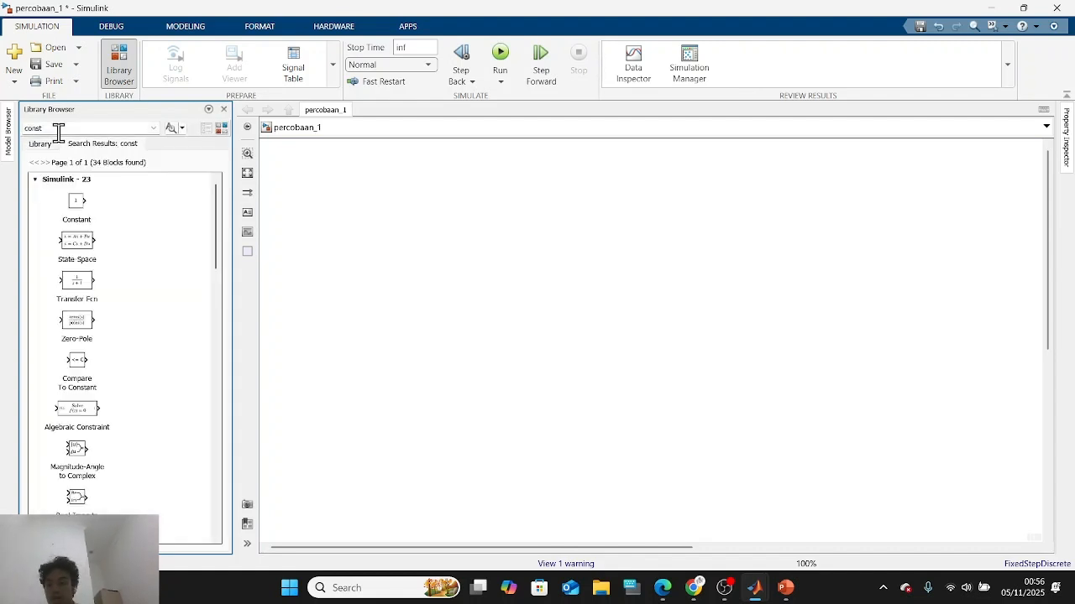
{"action": "left_click", "coordinate": [75, 207]}
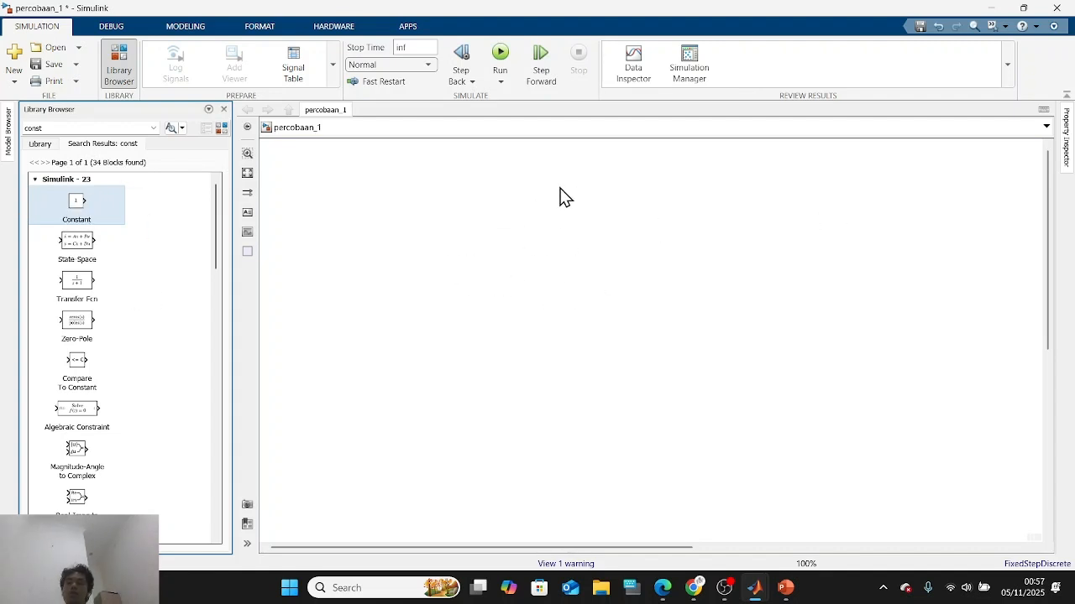
{"action": "left_click", "coordinate": [552, 252]}
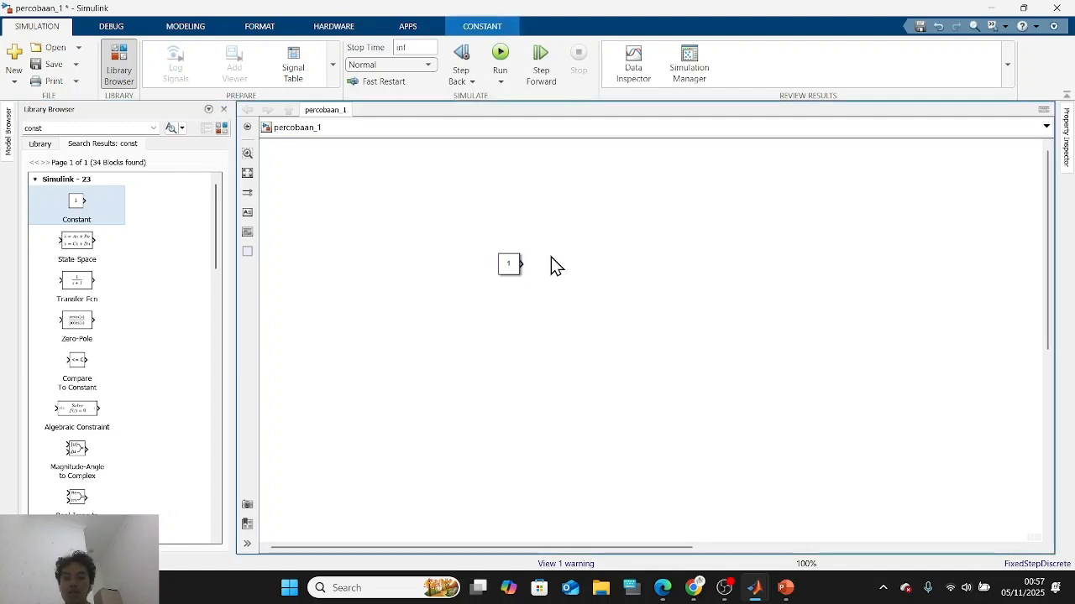
{"action": "left_click", "coordinate": [508, 280]}
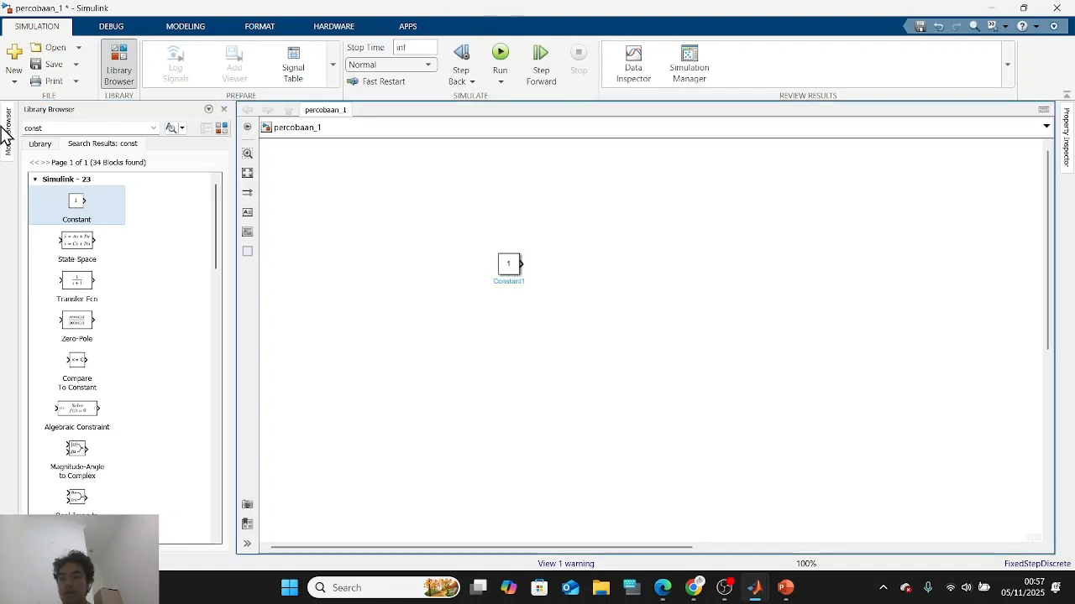
Search the block library for goto.
{"action": "left_click", "coordinate": [67, 127]}
{"action": "type", "text": "goti"}
{"action": "key", "text": "Return"}
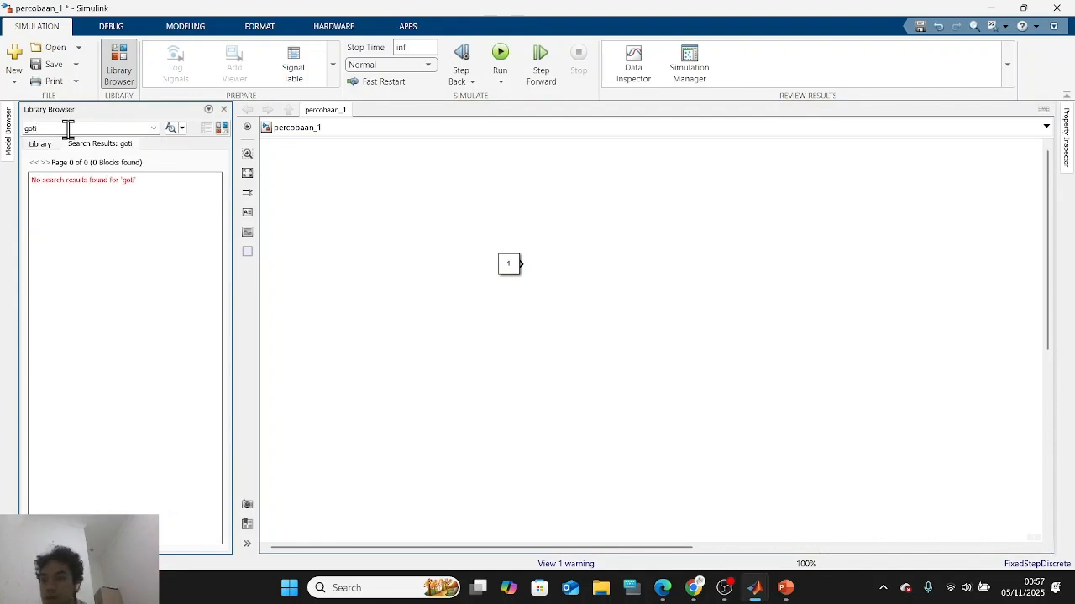
{"action": "key", "text": "BackSpace"}
{"action": "type", "text": "o"}
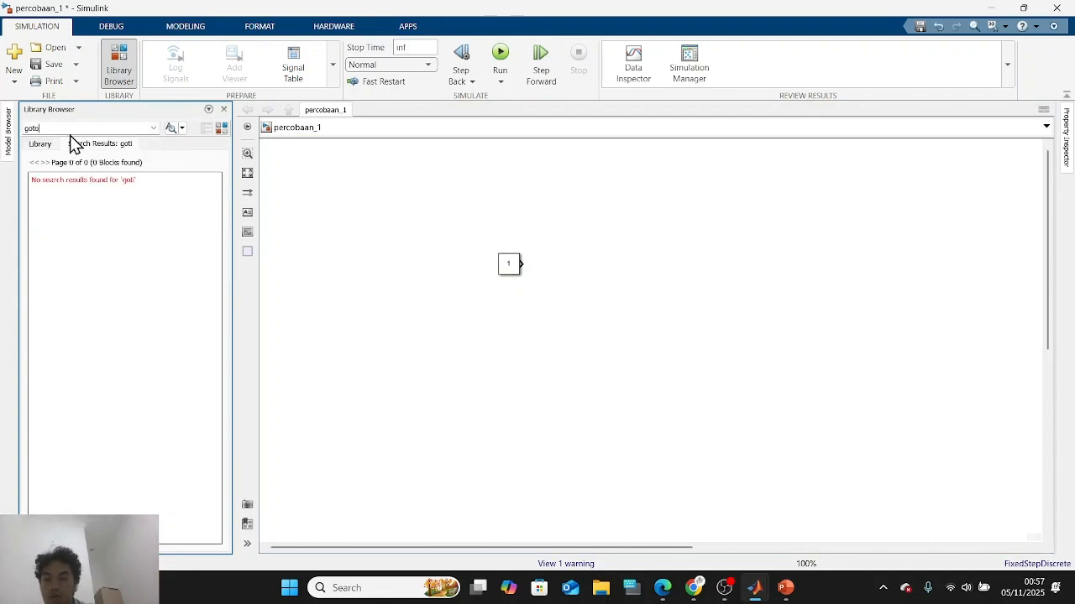
{"action": "left_click_drag", "start_coordinate": [663, 294], "coordinate": [636, 293]}
{"action": "scroll", "coordinate": [638, 277], "scroll_direction": "down", "scroll_amount": 3}
{"action": "double_click", "coordinate": [102, 126]}
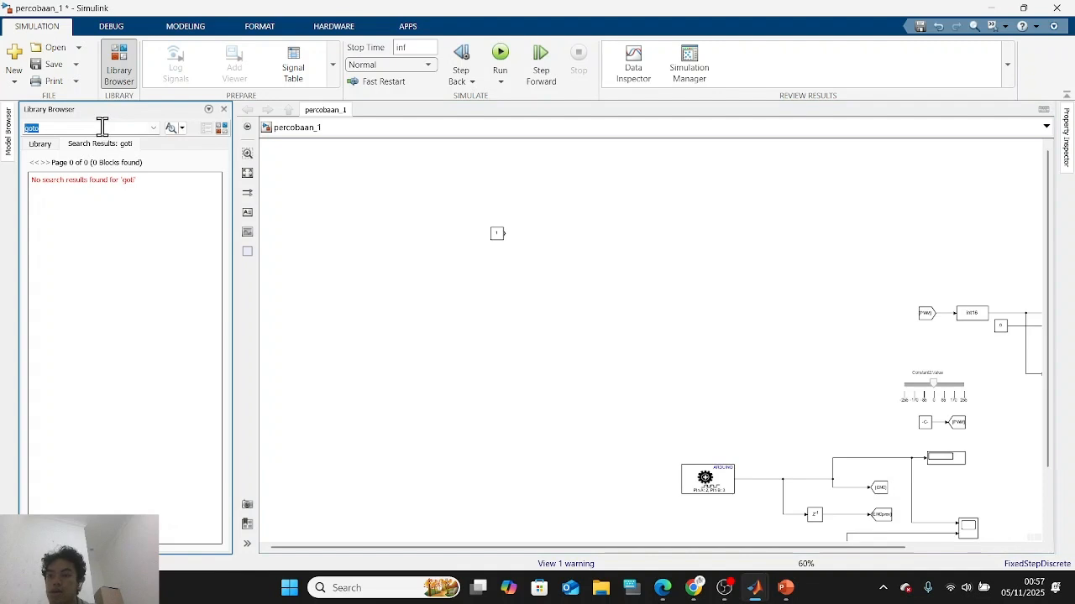
{"action": "key", "text": "Return"}
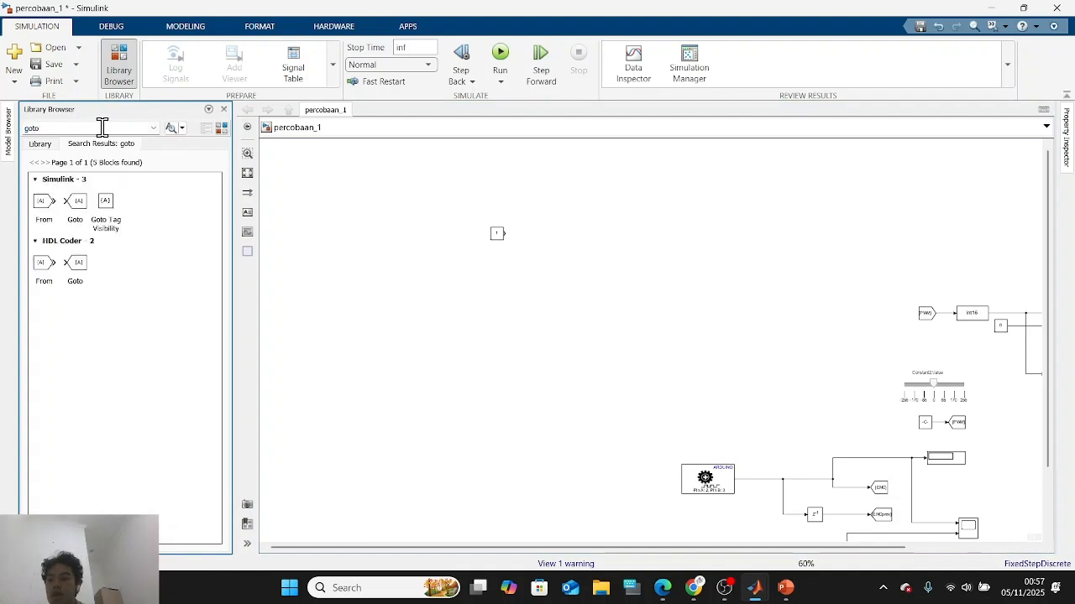
Place a Simulink Goto block in line with the new Constant block.
{"action": "left_click_drag", "start_coordinate": [75, 202], "coordinate": [581, 237]}
{"action": "scroll", "coordinate": [565, 271], "scroll_direction": "up", "scroll_amount": 5}
{"action": "left_click_drag", "start_coordinate": [609, 180], "coordinate": [607, 169]}
{"action": "left_click", "coordinate": [528, 290]}
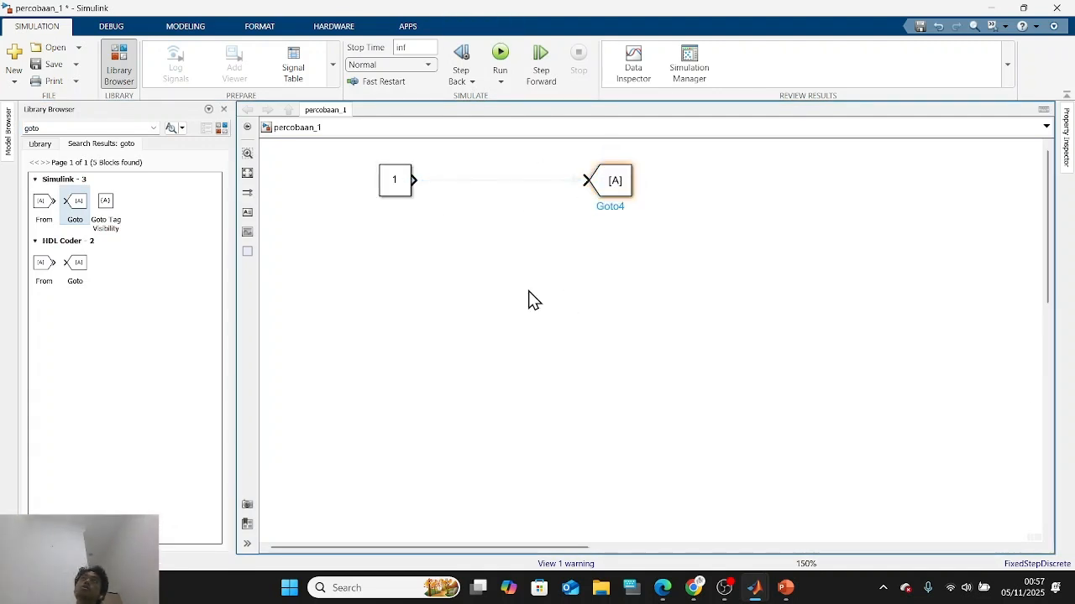
{"action": "left_click", "coordinate": [413, 180]}
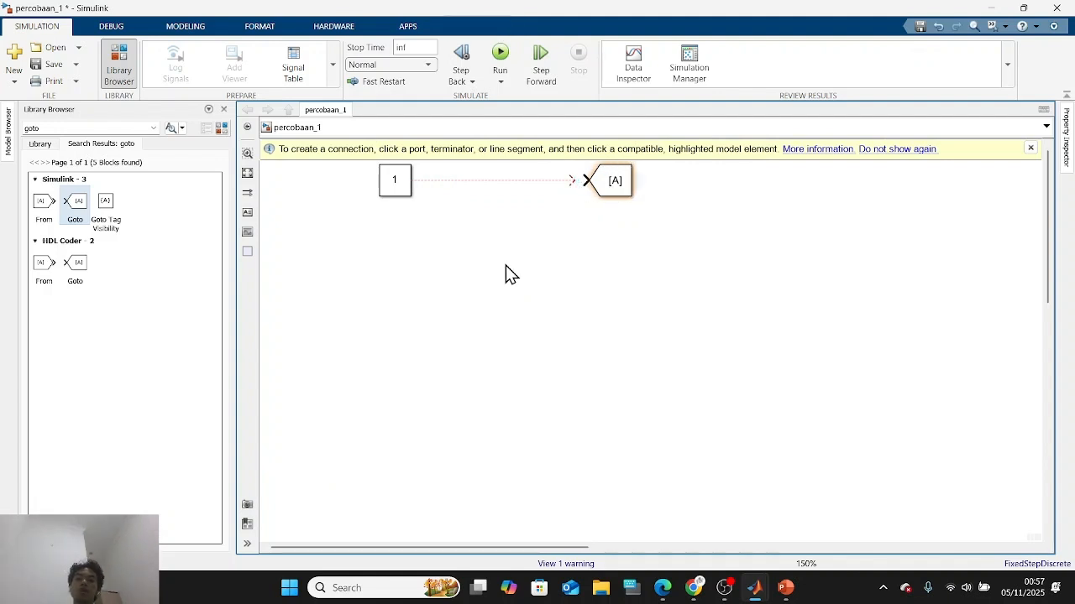
{"action": "left_click", "coordinate": [546, 180]}
{"action": "key", "text": "Delete"}
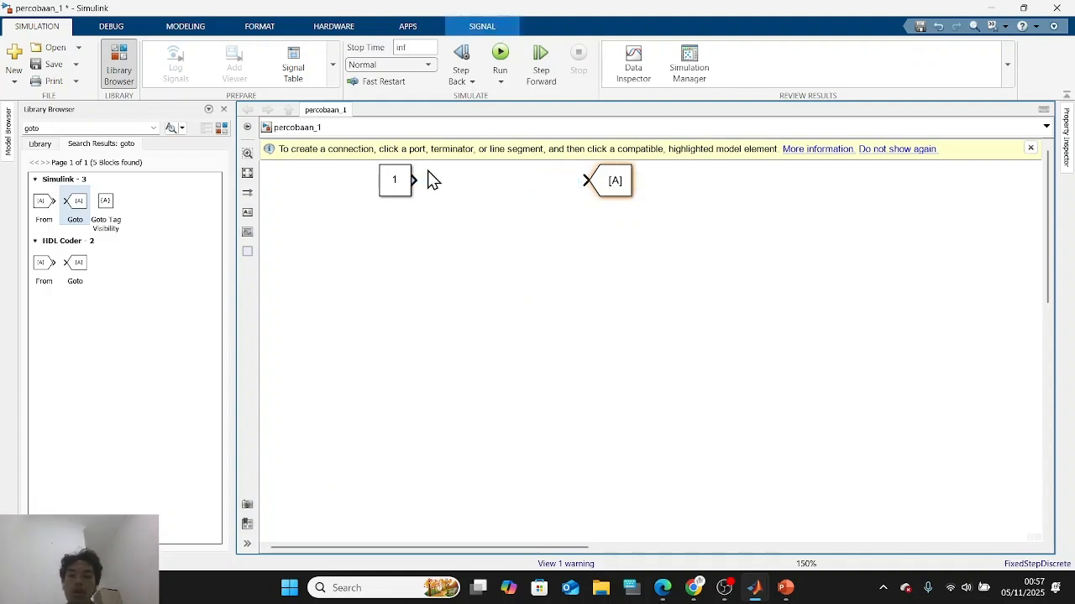
Connect the Constant block's output to the Goto block and set the Goto tag to PWM.
{"action": "left_click", "coordinate": [411, 180]}
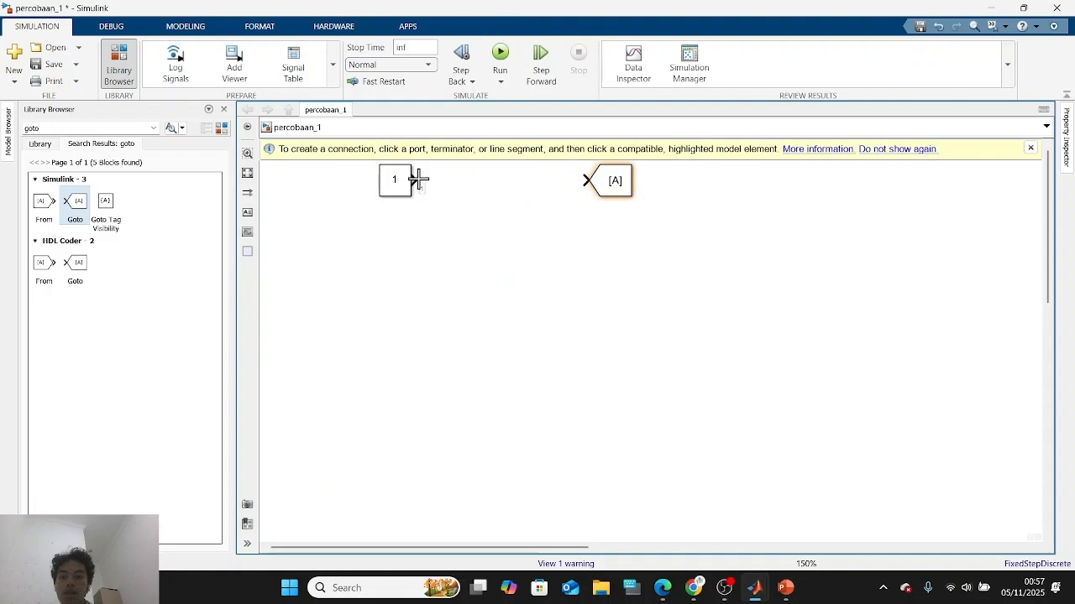
{"action": "left_click", "coordinate": [582, 182]}
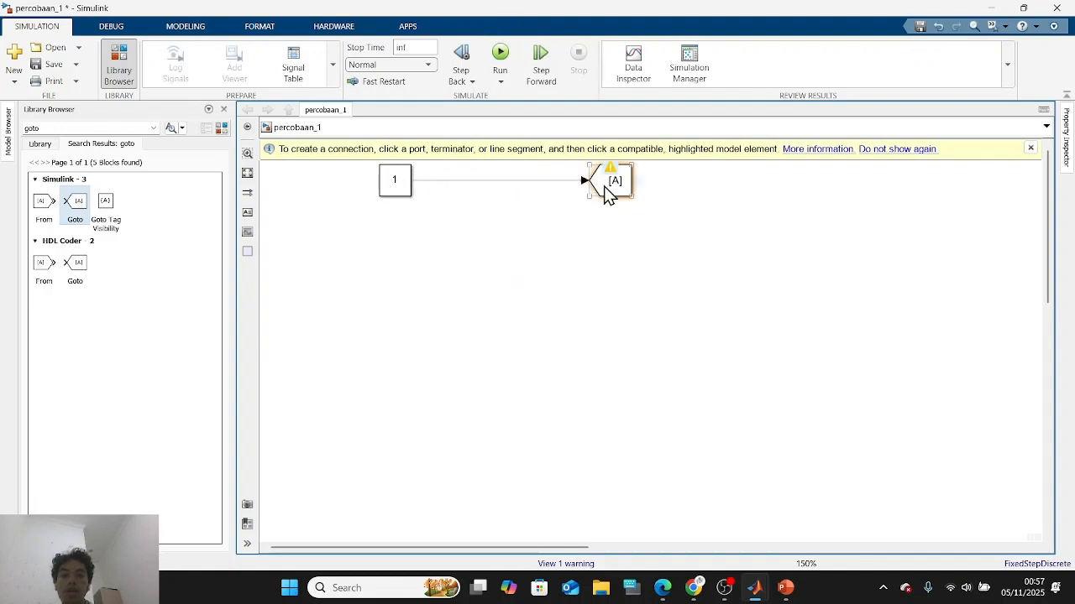
{"action": "double_click", "coordinate": [617, 185]}
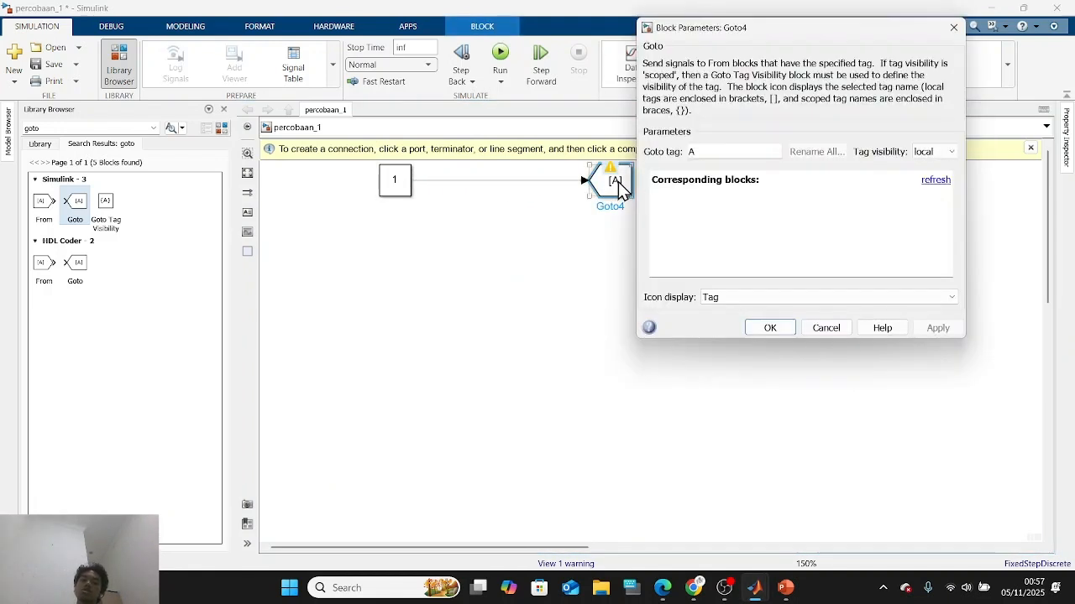
{"action": "type", "text": "pq"}
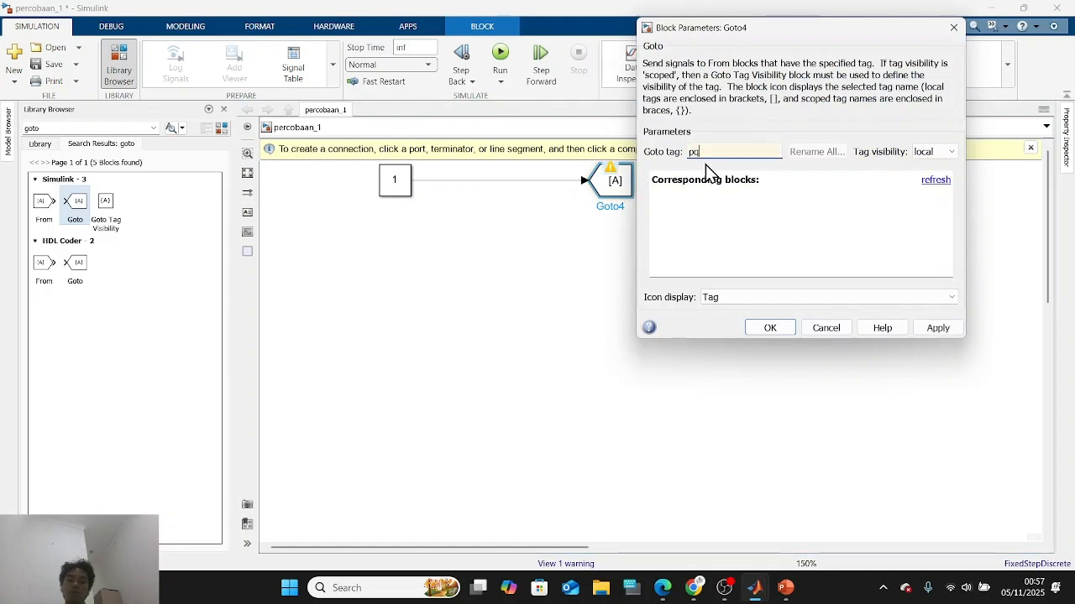
{"action": "key", "text": "Caps_Lock"}
{"action": "type", "text": "P"}
{"action": "key", "text": "Return"}
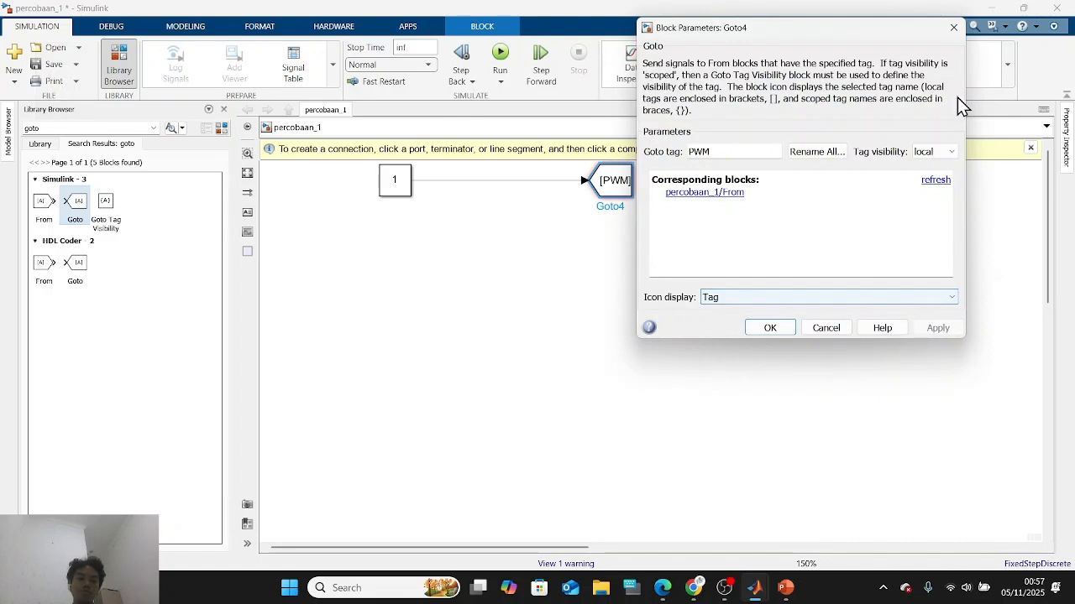
{"action": "left_click", "coordinate": [954, 28]}
{"action": "key", "text": "Caps_Lock"}
Check the new Constant block's value parameter and examine the existing PWM blocks elsewhere in the model.
{"action": "left_click", "coordinate": [600, 246]}
{"action": "scroll", "coordinate": [588, 255], "scroll_direction": "down", "scroll_amount": 2}
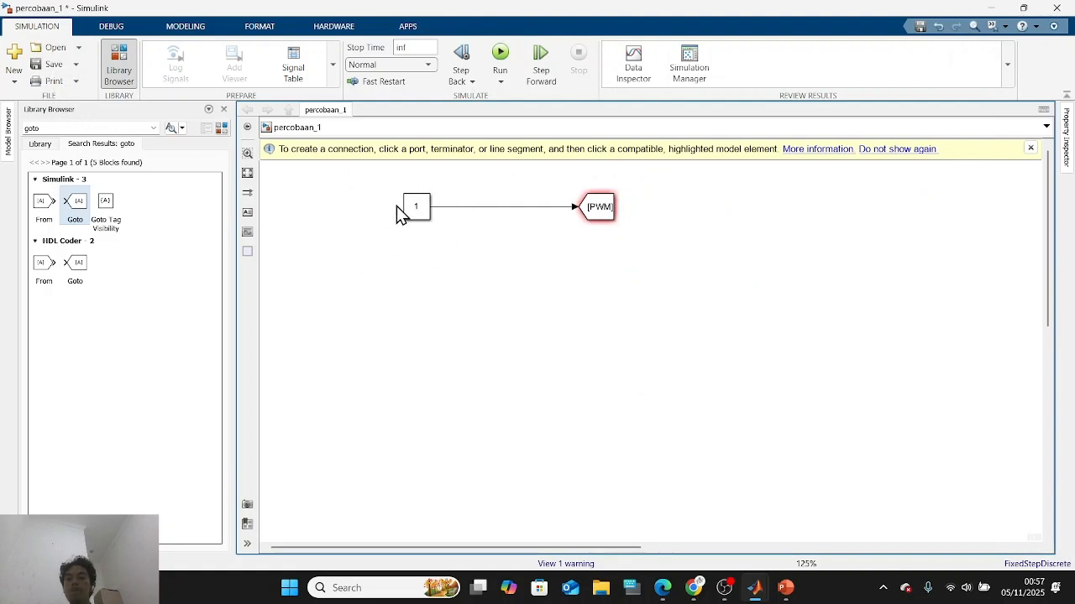
{"action": "double_click", "coordinate": [411, 212]}
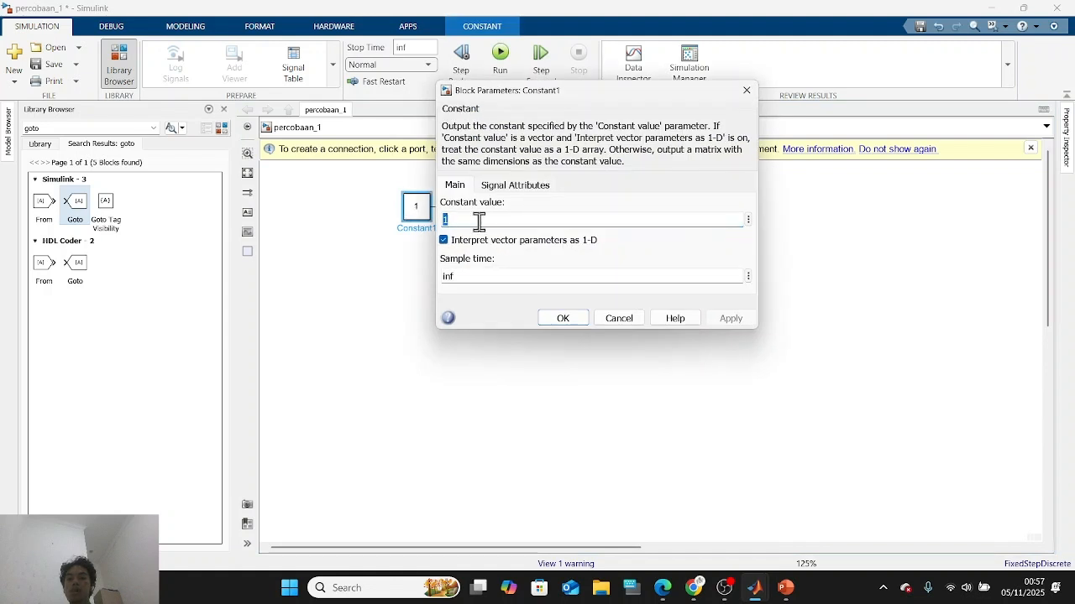
{"action": "left_click", "coordinate": [562, 318]}
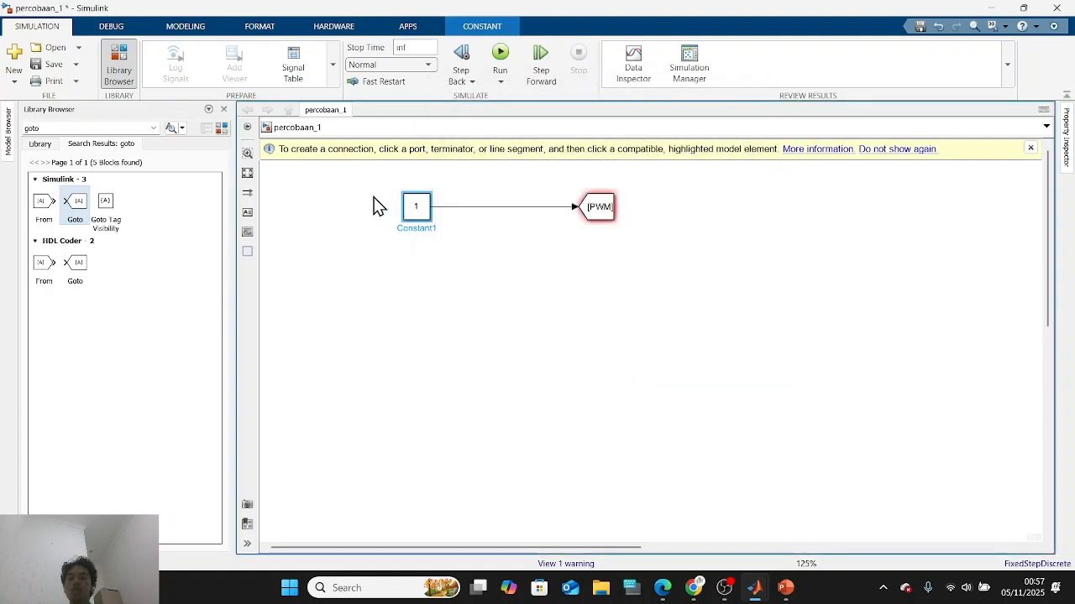
{"action": "scroll", "coordinate": [761, 251], "scroll_direction": "down", "scroll_amount": 2}
{"action": "scroll", "coordinate": [924, 324], "scroll_direction": "down", "scroll_amount": 4}
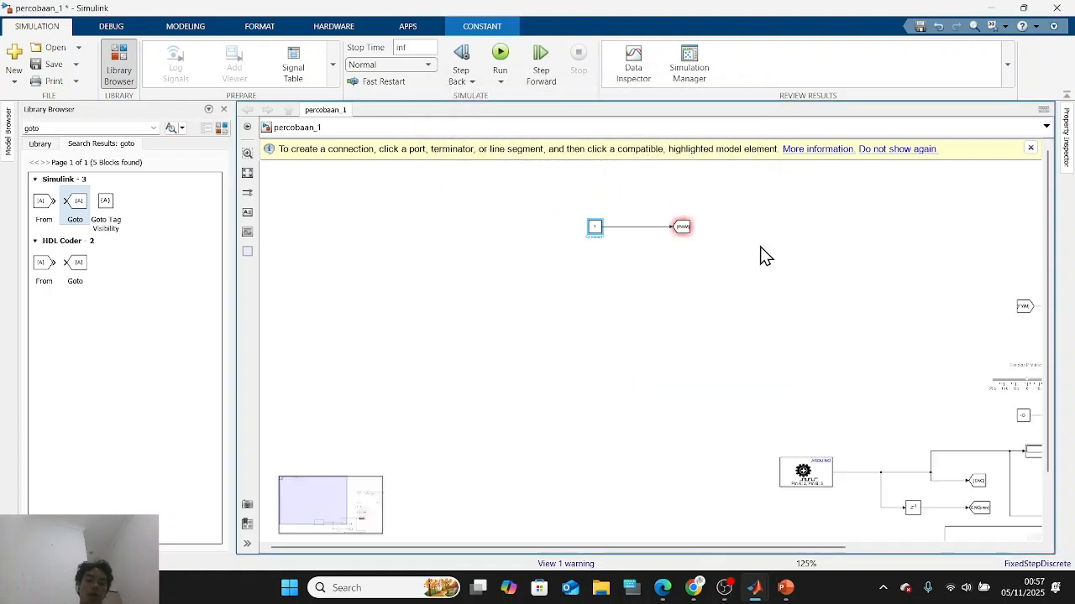
{"action": "scroll", "coordinate": [687, 260], "scroll_direction": "up", "scroll_amount": 1}
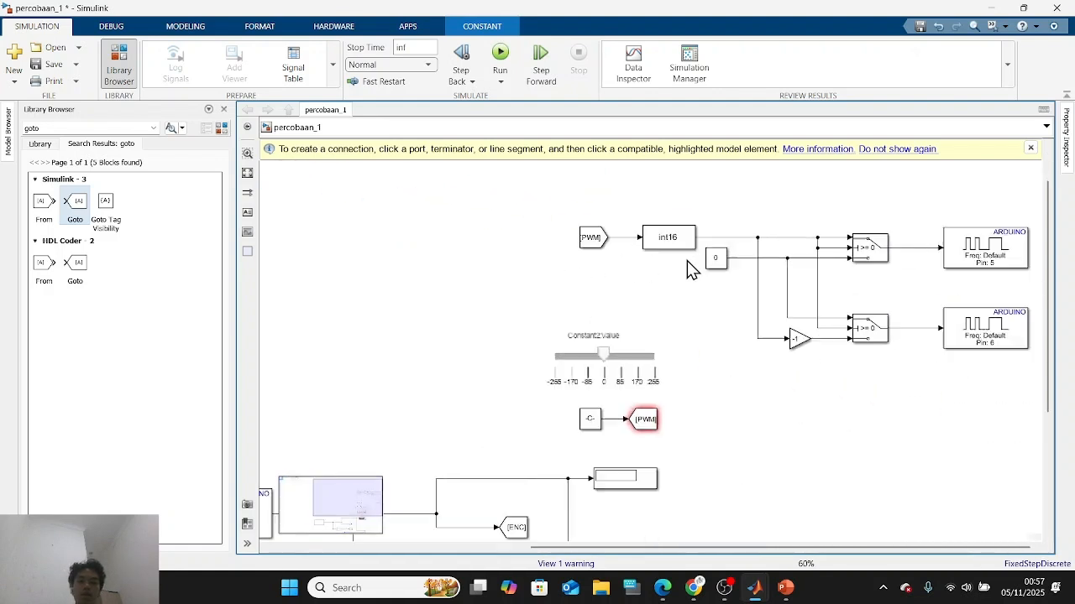
{"action": "scroll", "coordinate": [697, 269], "scroll_direction": "down", "scroll_amount": 2}
{"action": "scroll", "coordinate": [464, 339], "scroll_direction": "up", "scroll_amount": 2}
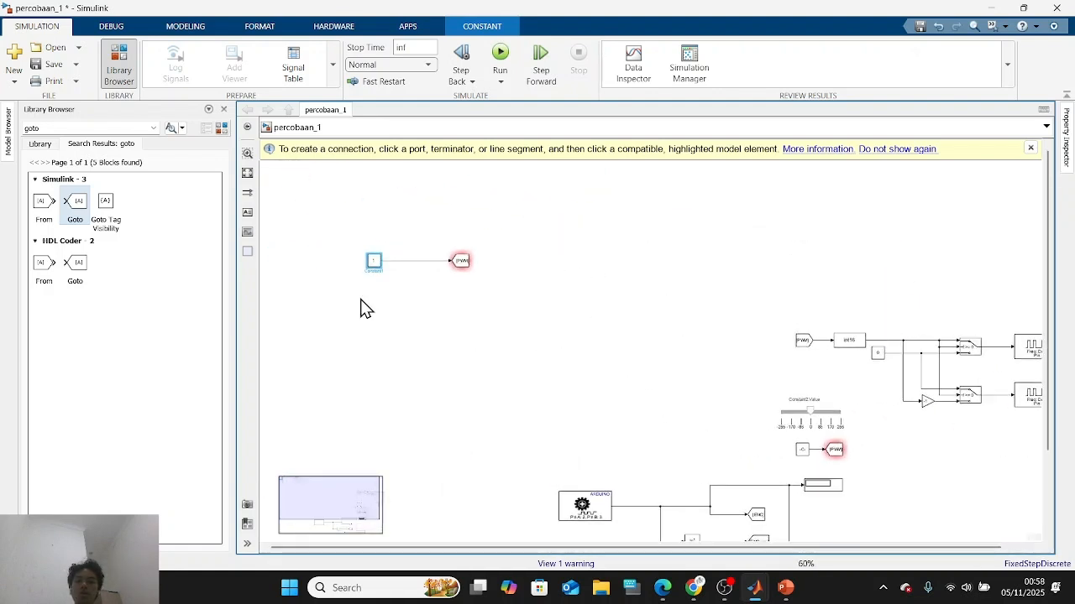
Move the connected Constant and PWM Goto blocks together to just above the existing PWM From and int16 blocks.
{"action": "left_click_drag", "start_coordinate": [385, 227], "coordinate": [544, 289]}
{"action": "left_click_drag", "start_coordinate": [480, 265], "coordinate": [878, 283]}
{"action": "left_click", "coordinate": [729, 319]}
{"action": "scroll", "coordinate": [962, 330], "scroll_direction": "up", "scroll_amount": 4}
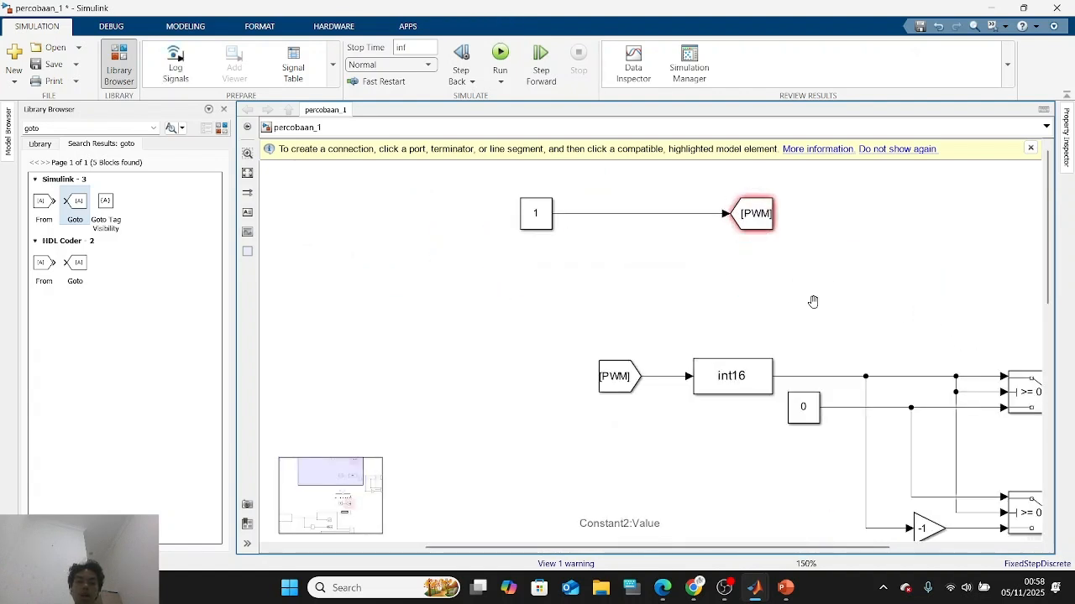
Place a From block between the Constant row and the existing PWM row, and set its tag to PWM.
{"action": "left_click_drag", "start_coordinate": [814, 304], "coordinate": [765, 309]}
{"action": "left_click_drag", "start_coordinate": [42, 202], "coordinate": [576, 323]}
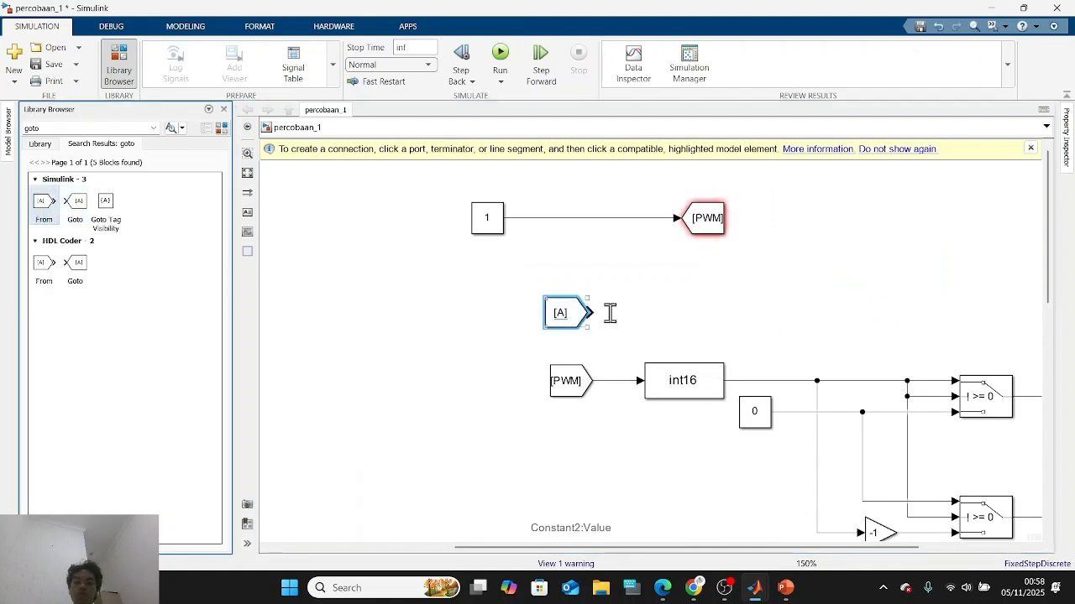
{"action": "left_click", "coordinate": [562, 312]}
{"action": "left_click", "coordinate": [602, 313]}
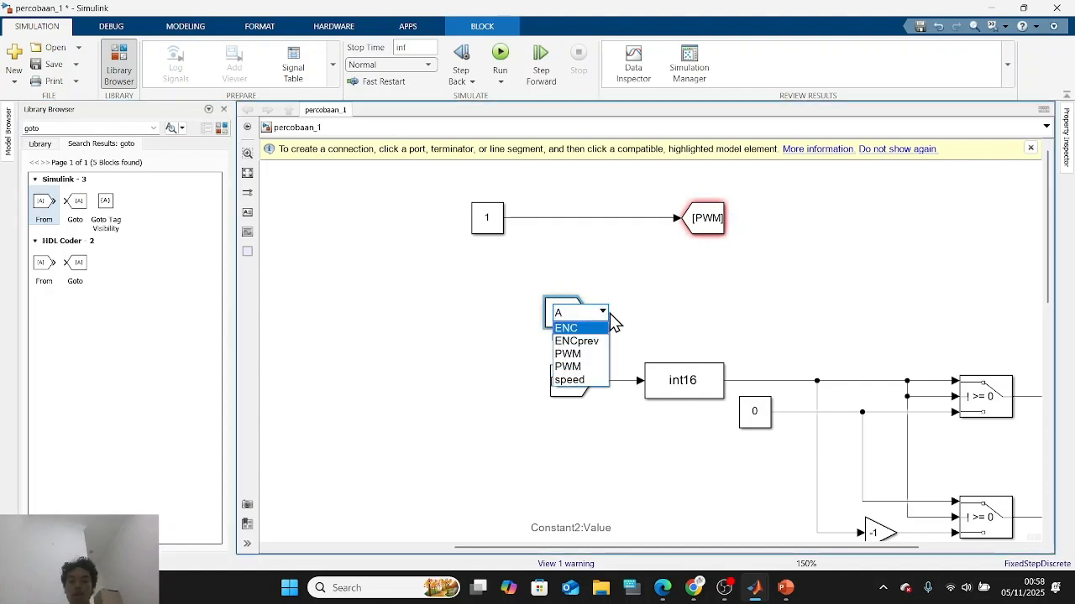
{"action": "left_click", "coordinate": [590, 375]}
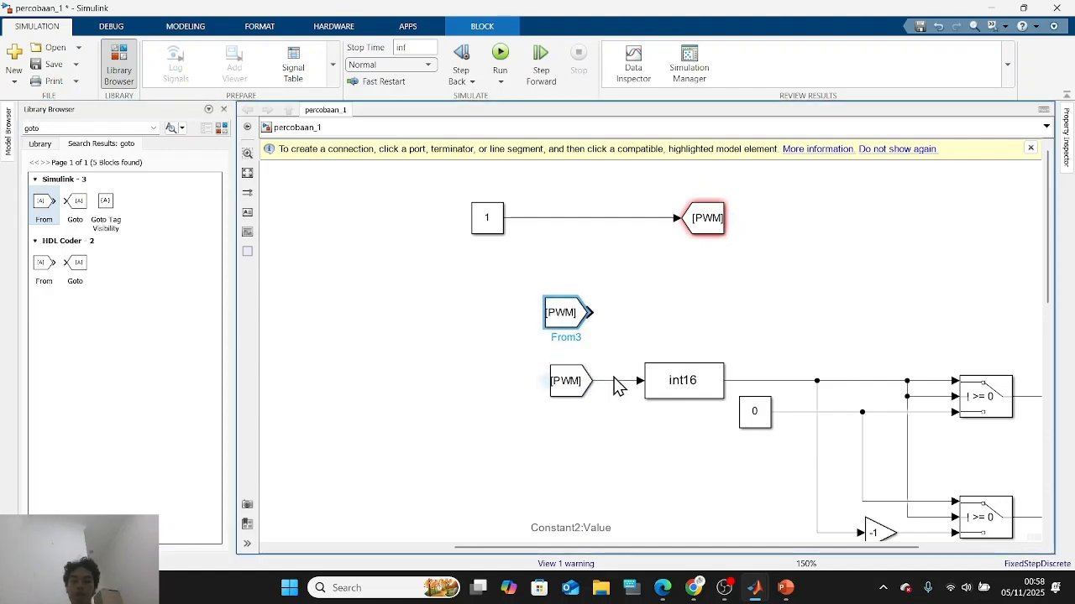
Search the block library for DATA and place a Data Type Conversion block beside the new PWM From block.
{"action": "left_click", "coordinate": [670, 393]}
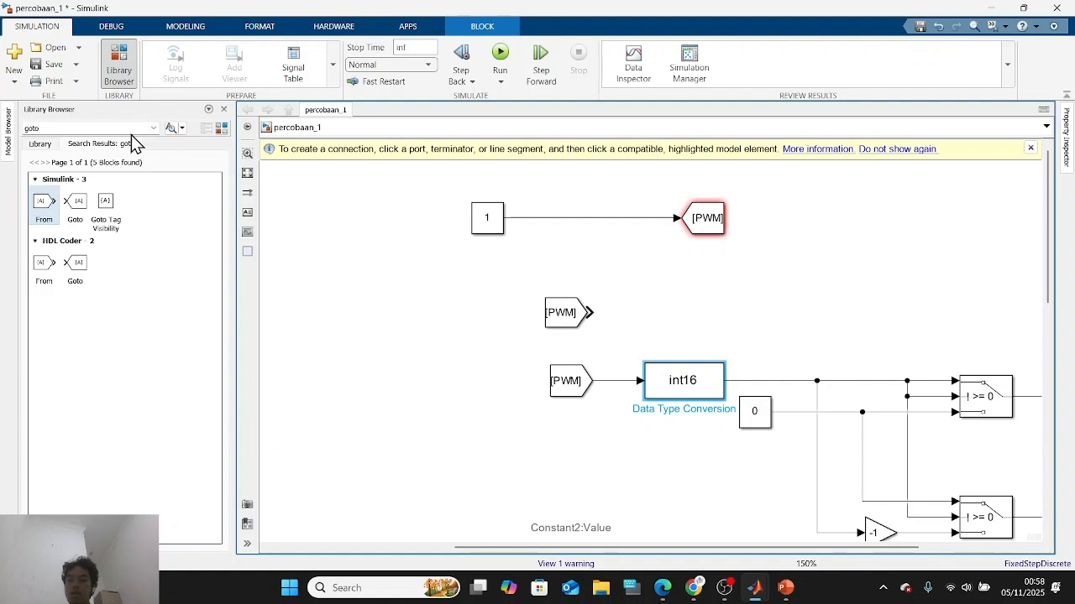
{"action": "left_click", "coordinate": [102, 130]}
{"action": "key", "text": "BackSpace"}
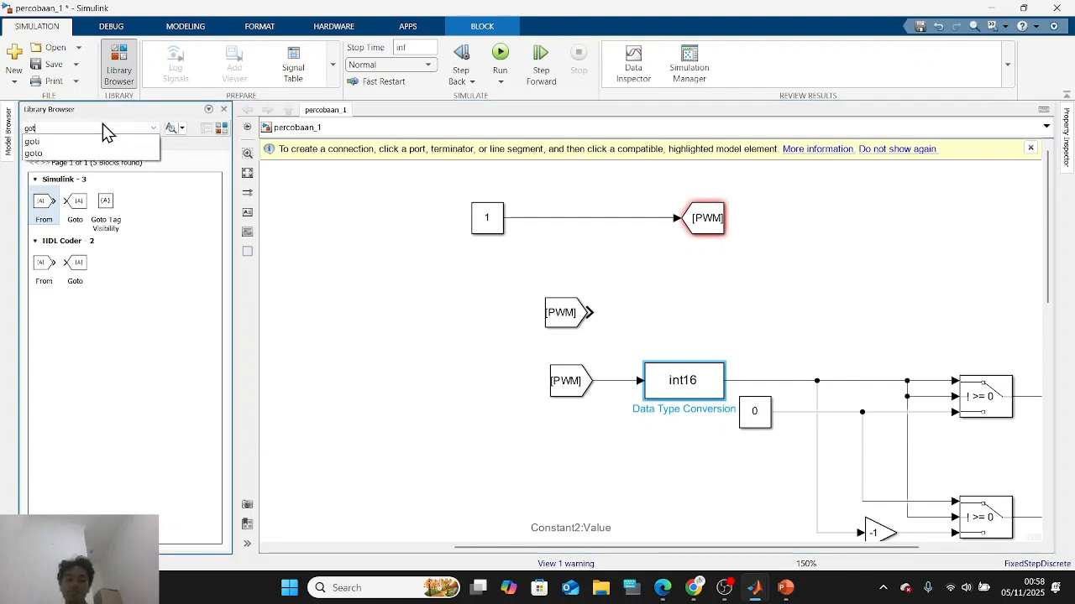
{"action": "key", "text": "BackSpace"}
{"action": "type", "text": "DATA"}
{"action": "key", "text": "Return"}
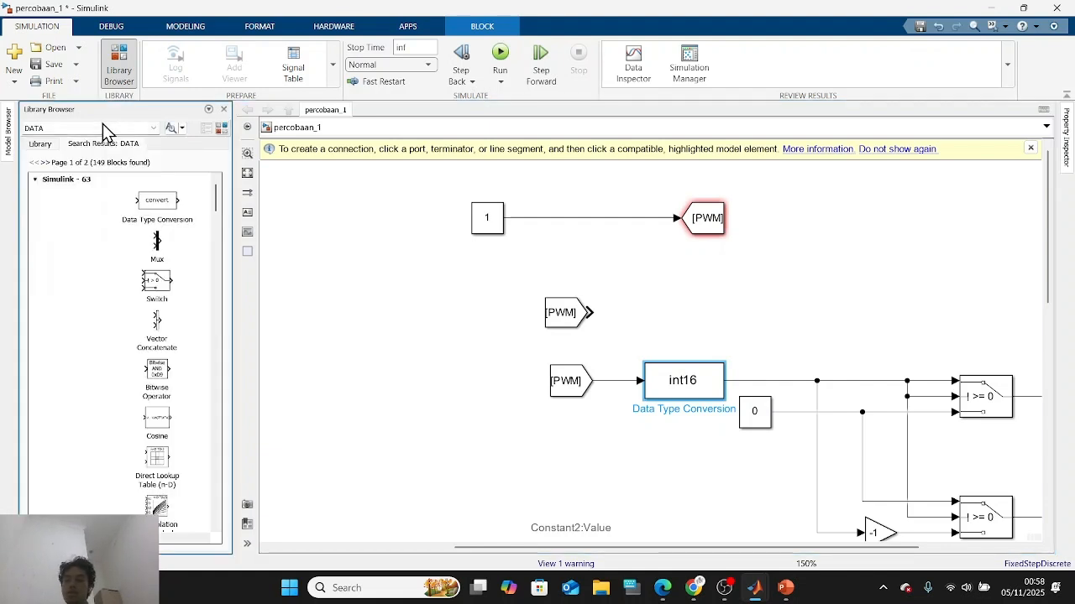
{"action": "key", "text": "Caps_Lock"}
{"action": "left_click_drag", "start_coordinate": [157, 200], "coordinate": [681, 317]}
Connect the new PWM From block to the new Data Type Conversion block, and check the existing int16 block's output data type.
{"action": "left_click_drag", "start_coordinate": [591, 312], "coordinate": [640, 312]}
{"action": "double_click", "coordinate": [672, 320]}
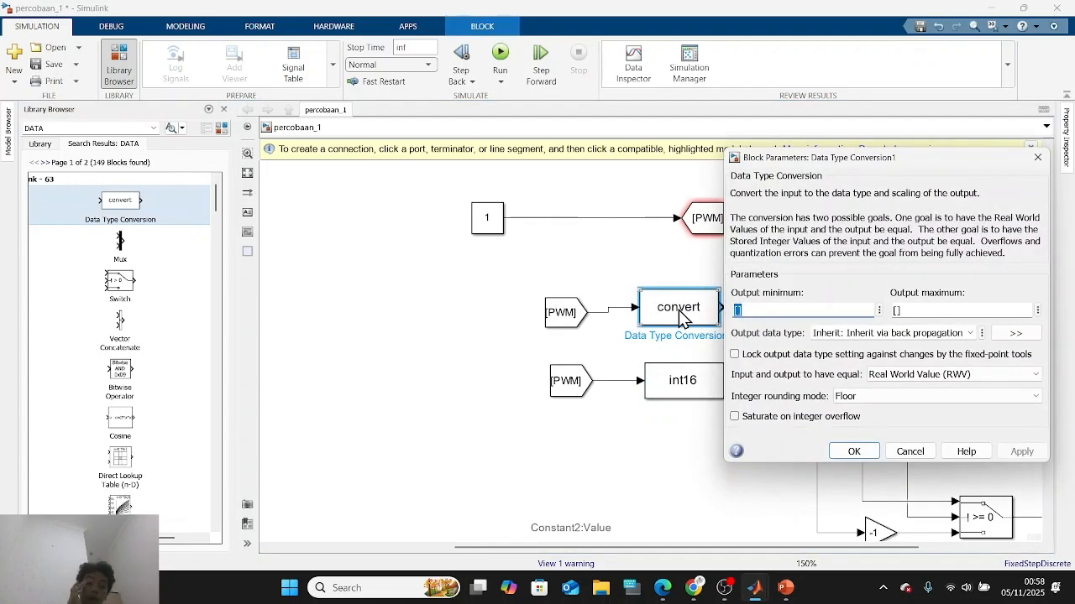
{"action": "left_click", "coordinate": [1038, 157]}
{"action": "double_click", "coordinate": [690, 384]}
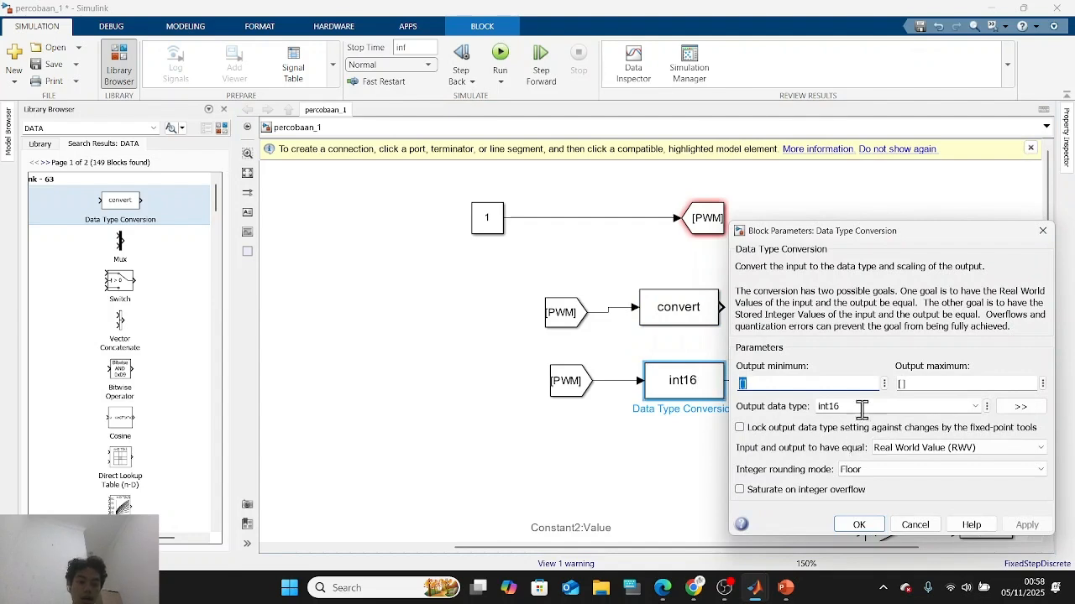
{"action": "left_click", "coordinate": [1043, 230]}
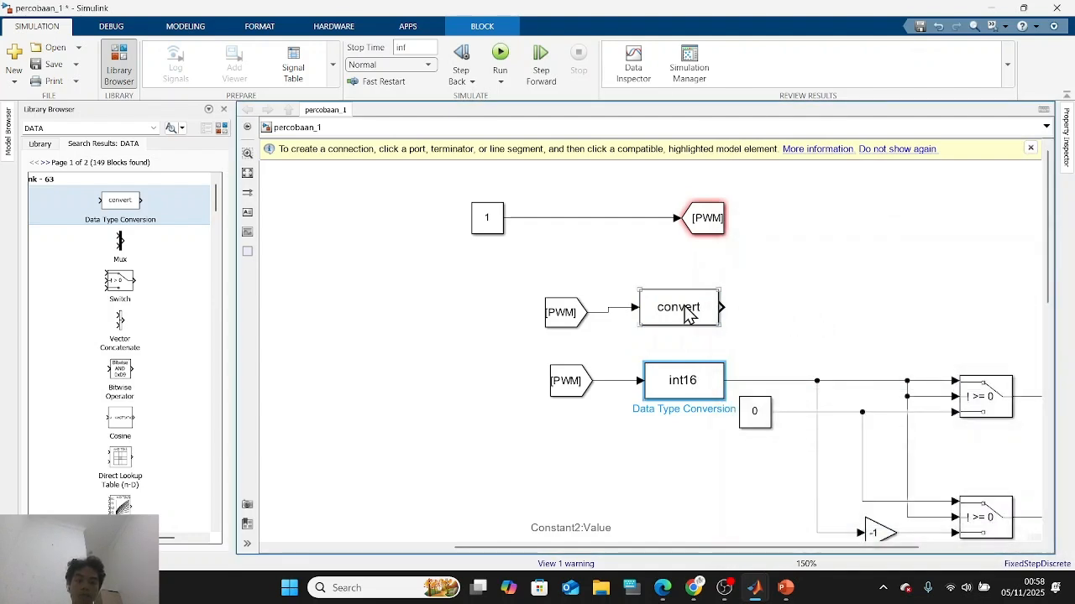
Set the new Data Type Conversion block's output data type to int16 and apply it.
{"action": "double_click", "coordinate": [706, 323]}
{"action": "left_click", "coordinate": [905, 332]}
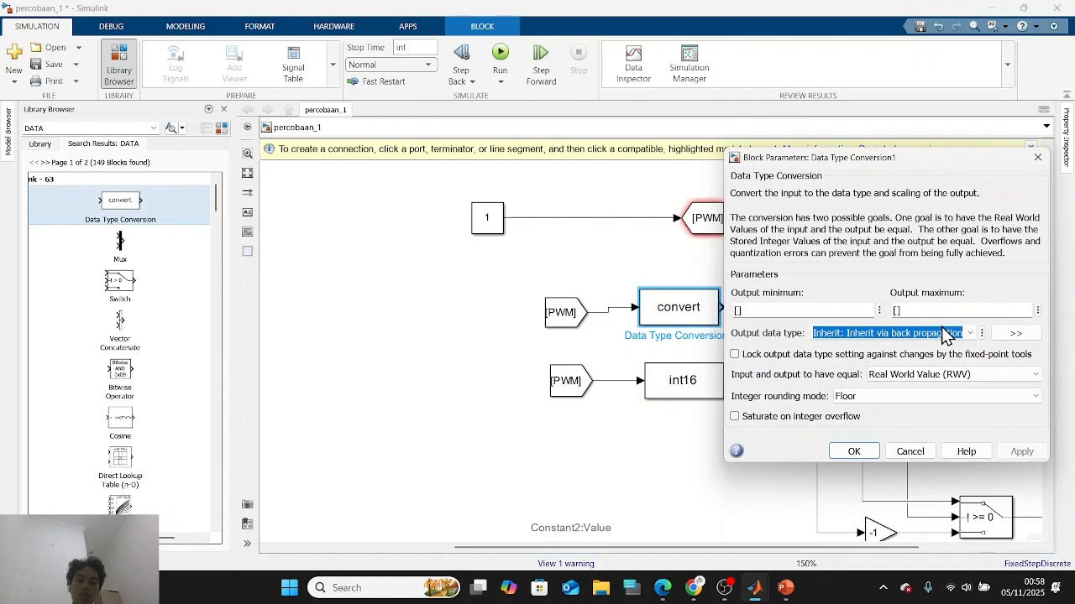
{"action": "type", "text": "int"}
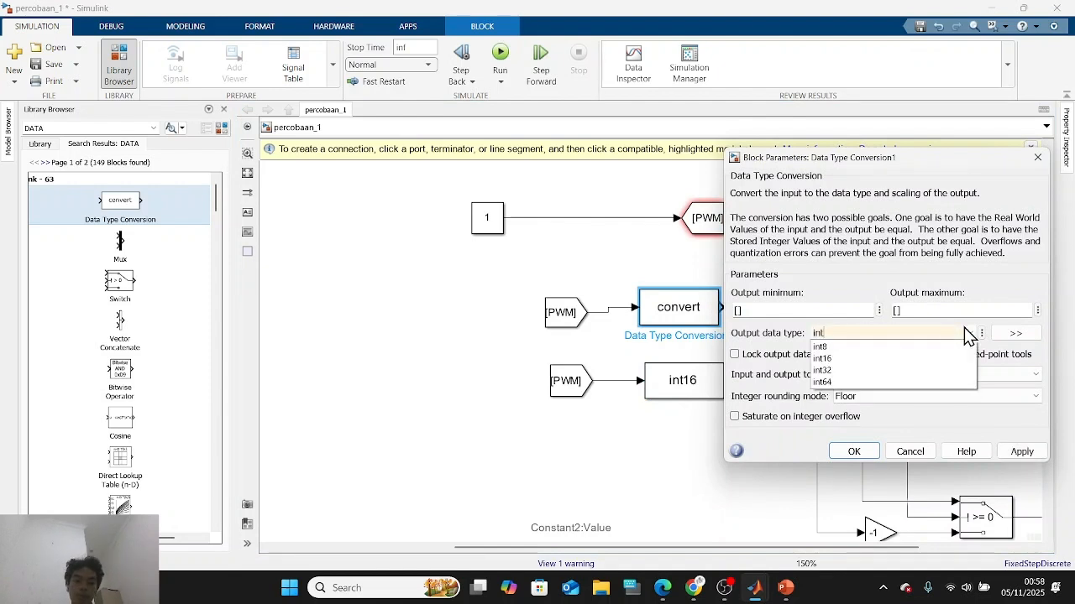
{"action": "type", "text": "16"}
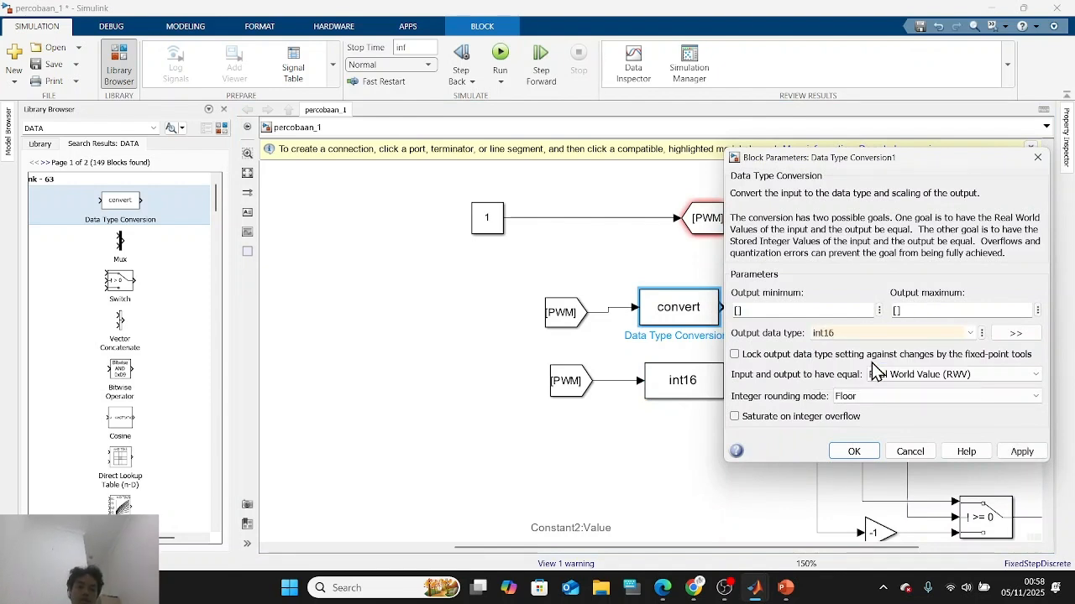
{"action": "left_click", "coordinate": [1021, 452]}
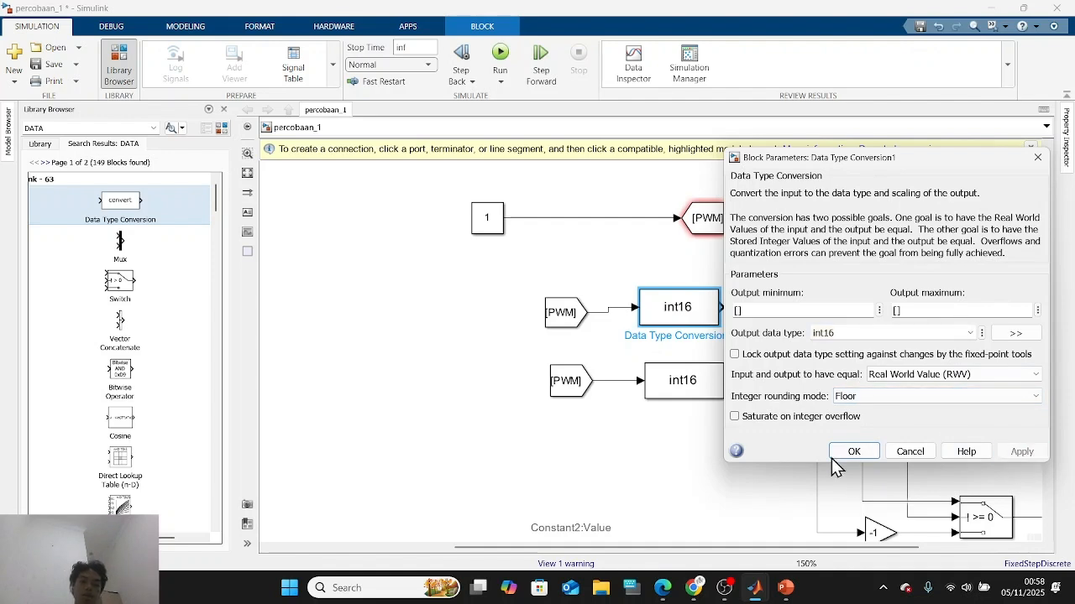
{"action": "left_click", "coordinate": [852, 453]}
Examine how the existing int16, zero Constant, Gain and Switch blocks feed the Arduino PWM outputs on pins 5 and 6.
{"action": "left_click", "coordinate": [854, 282]}
{"action": "left_click_drag", "start_coordinate": [980, 372], "coordinate": [674, 338]}
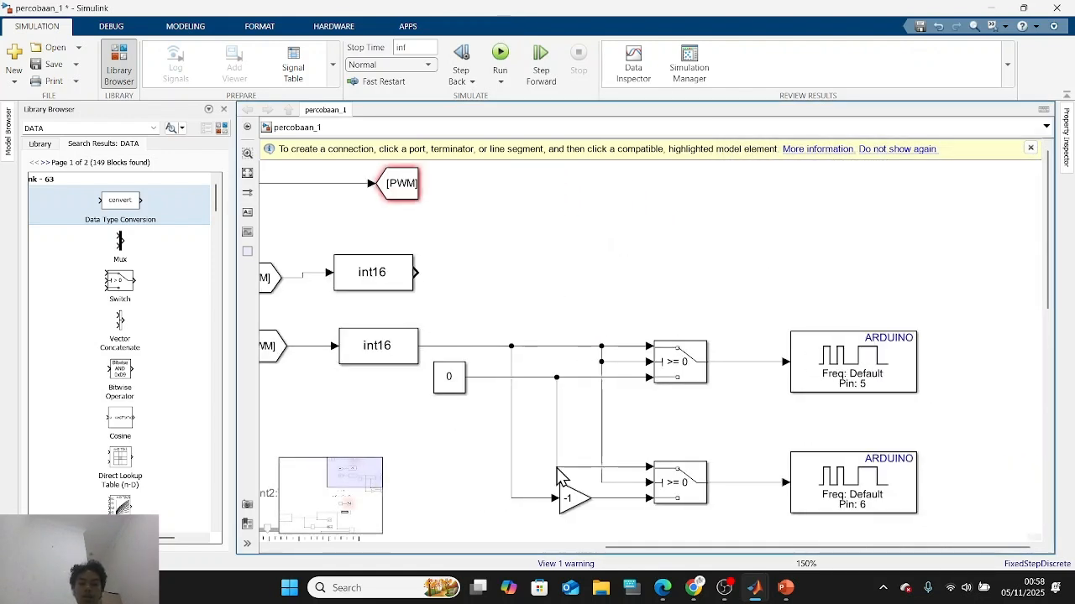
{"action": "left_click", "coordinate": [676, 361]}
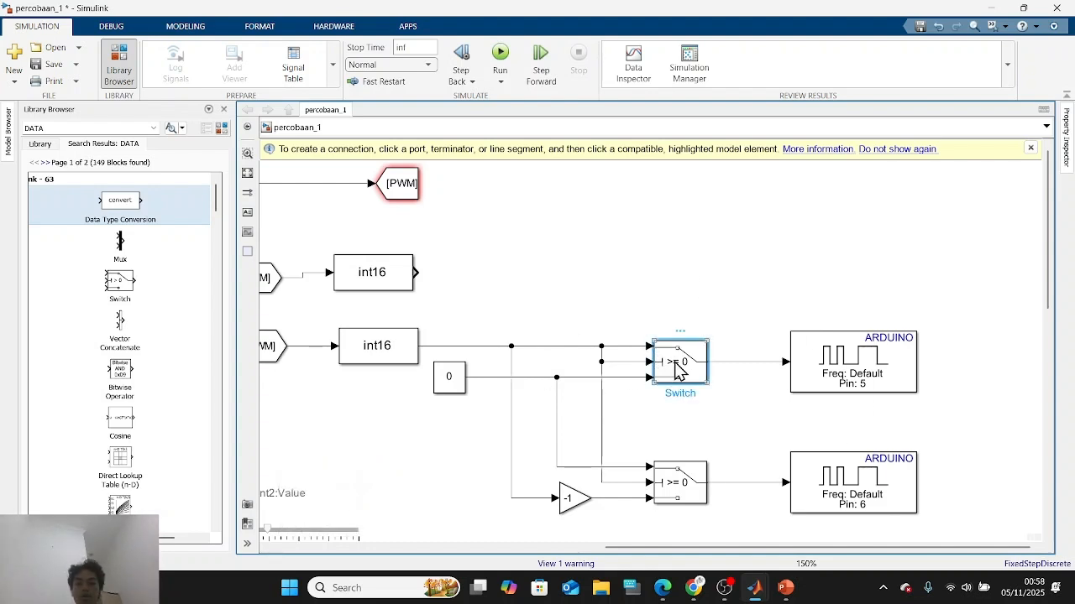
{"action": "left_click", "coordinate": [680, 502]}
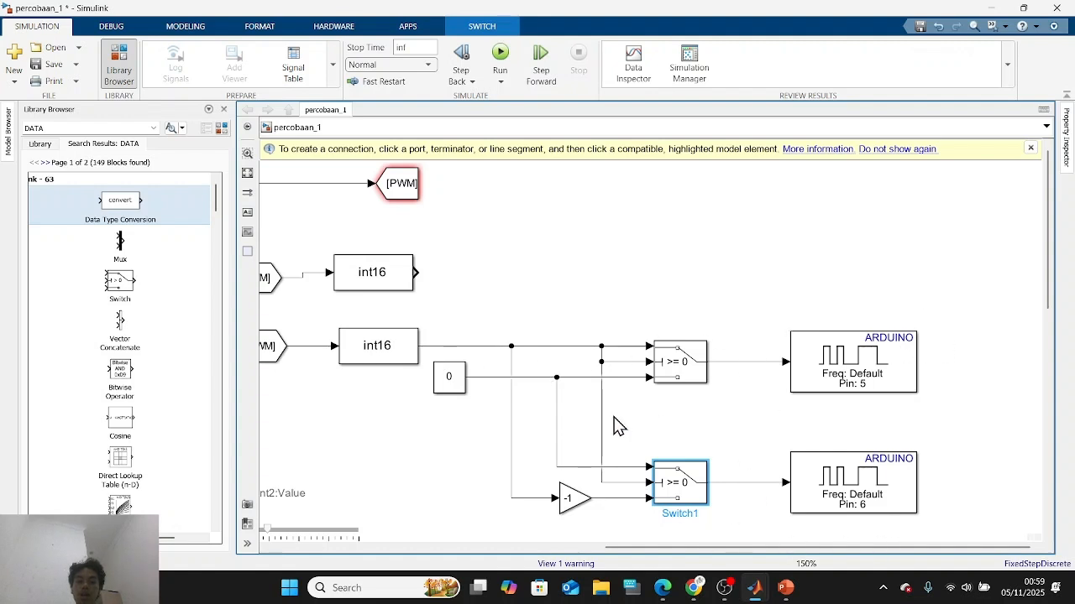
{"action": "scroll", "coordinate": [806, 464], "scroll_direction": "down", "scroll_amount": 1}
{"action": "scroll", "coordinate": [563, 405], "scroll_direction": "down", "scroll_amount": 6}
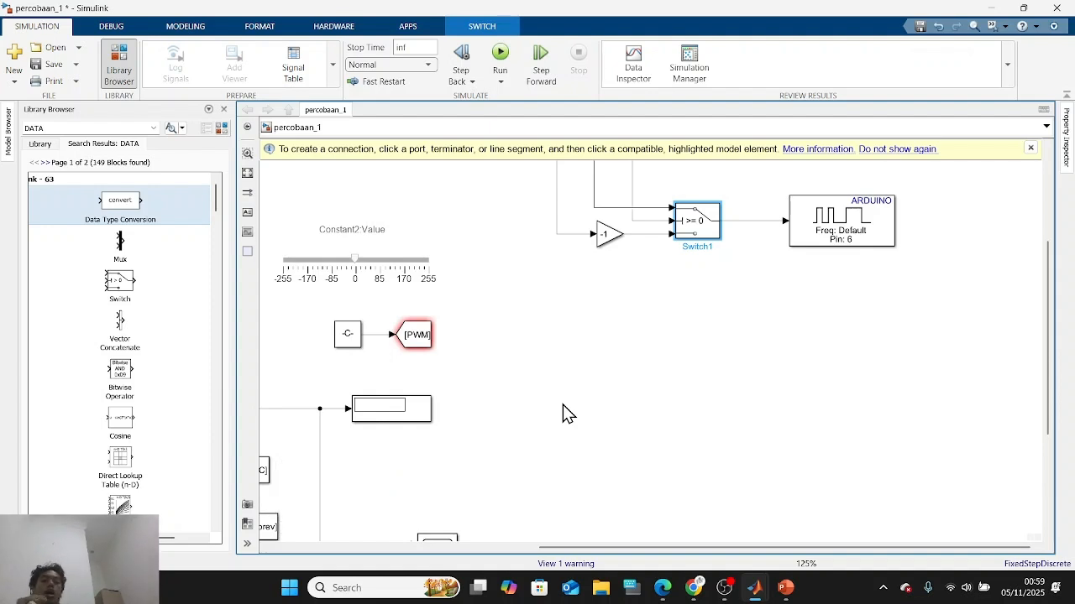
{"action": "scroll", "coordinate": [565, 408], "scroll_direction": "down", "scroll_amount": 1}
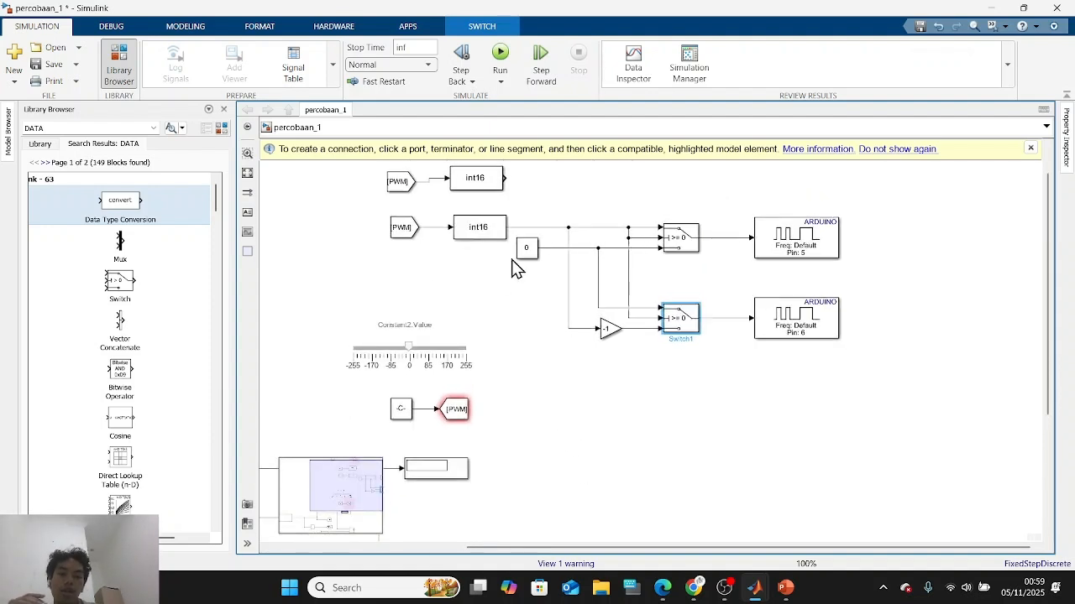
{"action": "scroll", "coordinate": [535, 392], "scroll_direction": "down", "scroll_amount": 2}
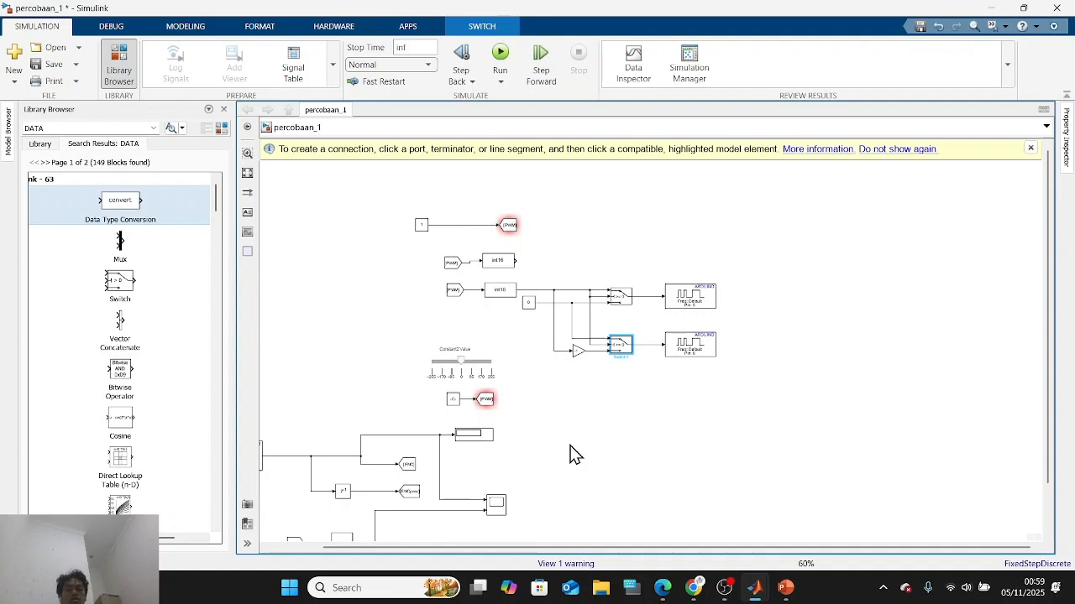
{"action": "scroll", "coordinate": [510, 442], "scroll_direction": "up", "scroll_amount": 2}
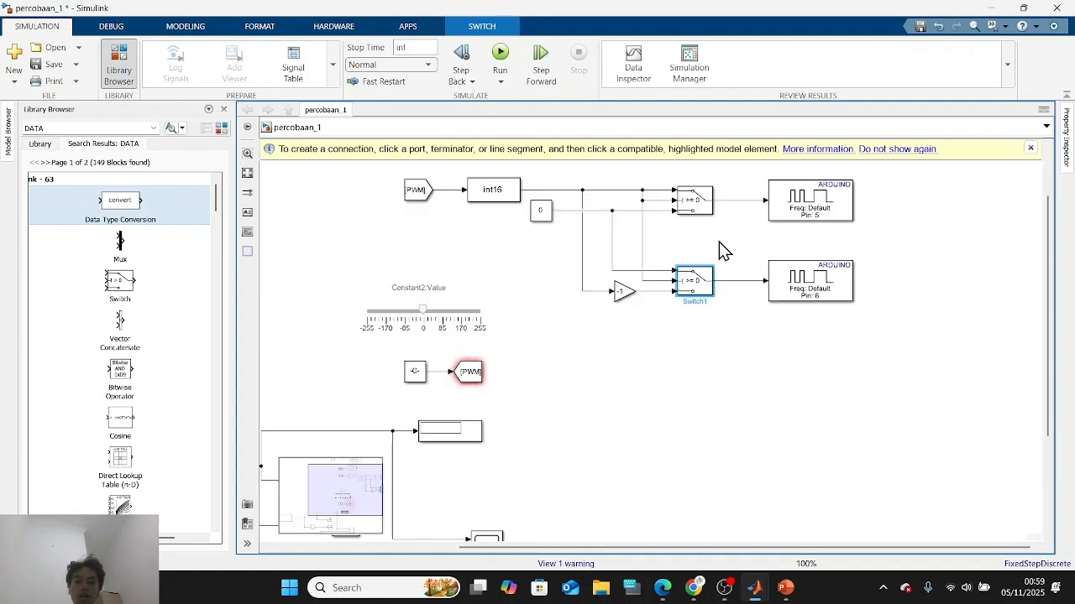
{"action": "scroll", "coordinate": [718, 255], "scroll_direction": "up", "scroll_amount": 1}
{"action": "left_click_drag", "start_coordinate": [718, 254], "coordinate": [712, 285]}
{"action": "scroll", "coordinate": [710, 284], "scroll_direction": "up", "scroll_amount": 1}
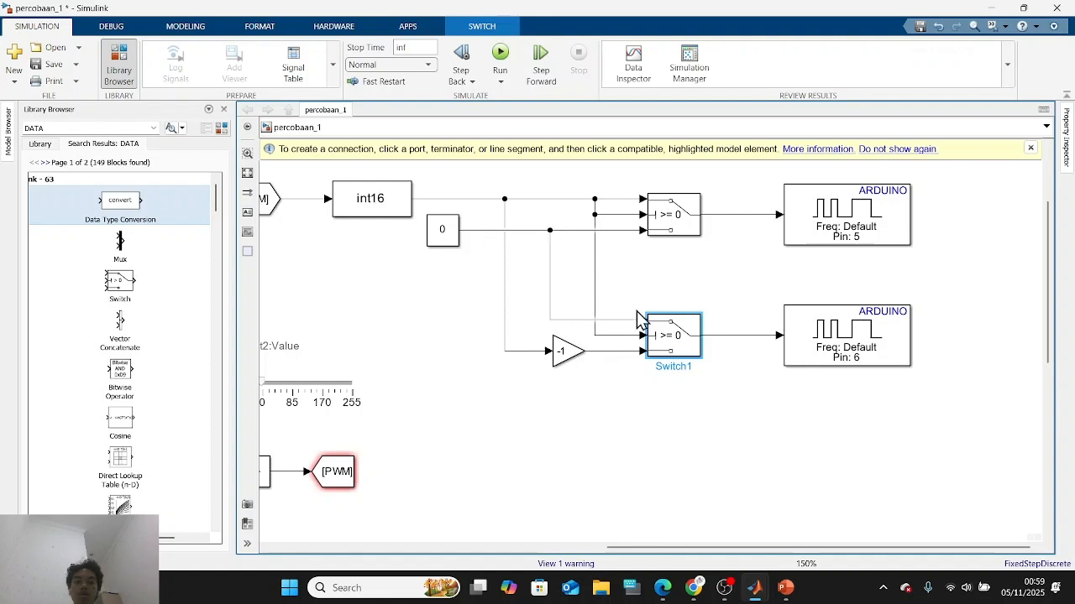
{"action": "scroll", "coordinate": [373, 403], "scroll_direction": "down", "scroll_amount": 5}
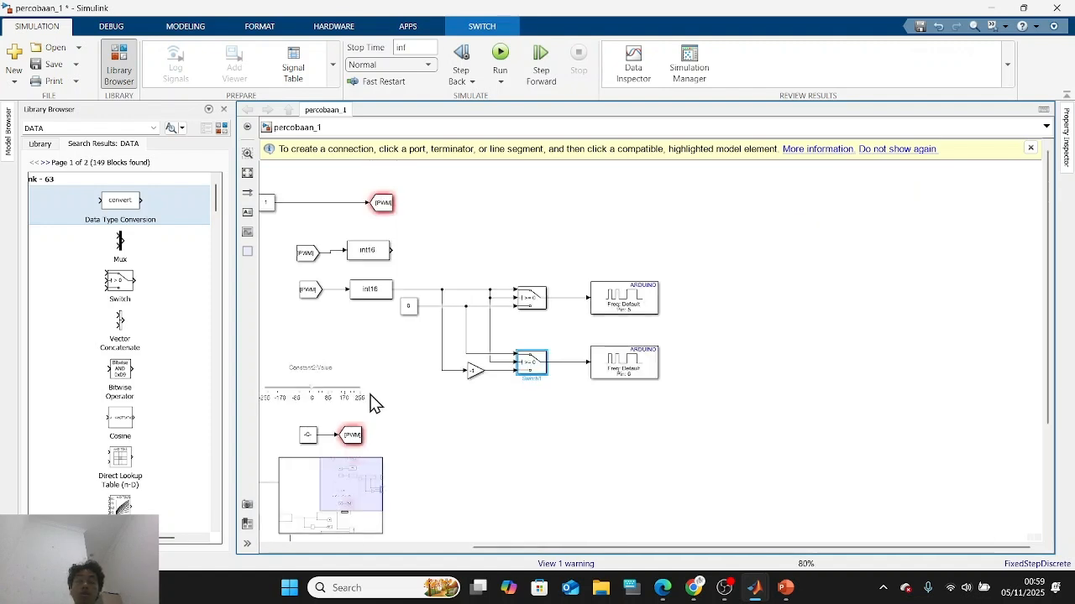
{"action": "left_click_drag", "start_coordinate": [333, 387], "coordinate": [278, 394]}
{"action": "scroll", "coordinate": [551, 360], "scroll_direction": "up", "scroll_amount": 3}
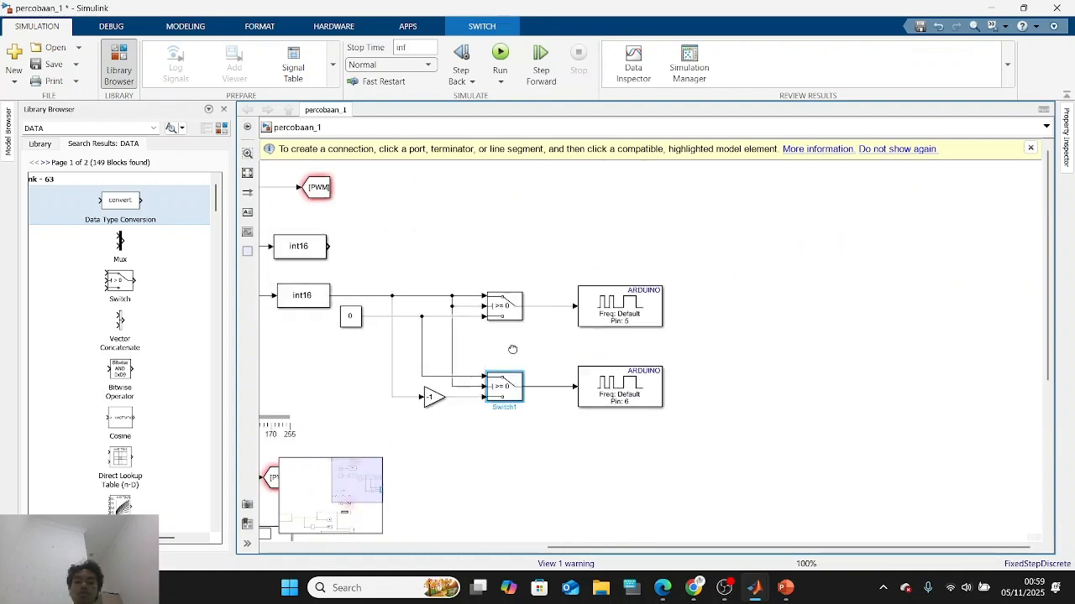
{"action": "left_click", "coordinate": [622, 338]}
{"action": "left_click", "coordinate": [647, 337]}
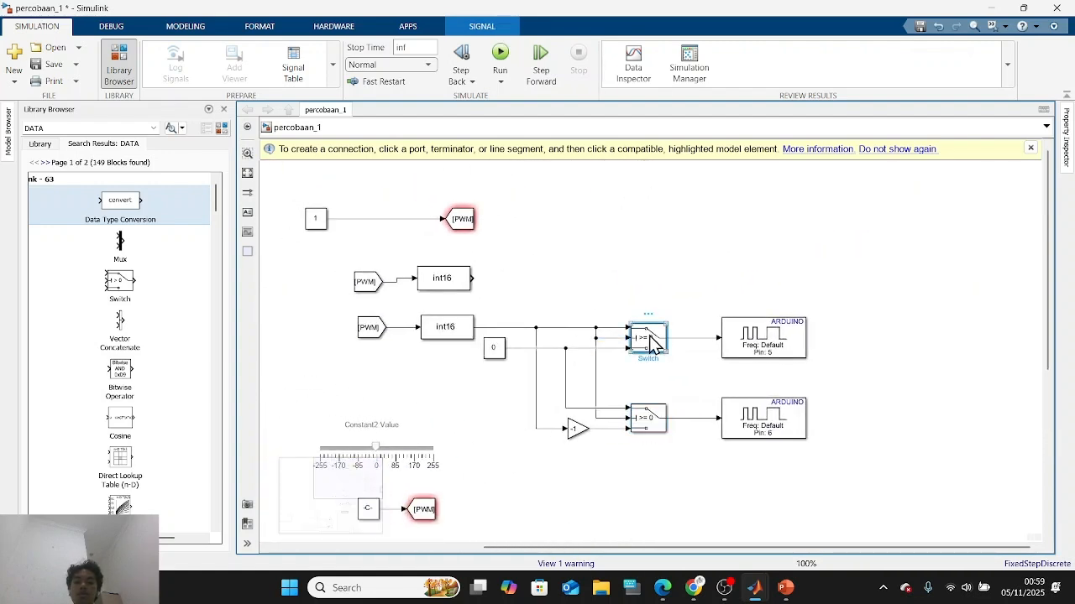
{"action": "left_click", "coordinate": [696, 288]}
{"action": "left_click", "coordinate": [781, 338]}
{"action": "left_click", "coordinate": [749, 285]}
Insert an Arduino PWM block in the empty area above the existing Switch blocks by searching for arduino on the canvas.
{"action": "left_click_drag", "start_coordinate": [687, 261], "coordinate": [710, 364]}
{"action": "double_click", "coordinate": [652, 340]}
{"action": "type", "text": "arduino"}
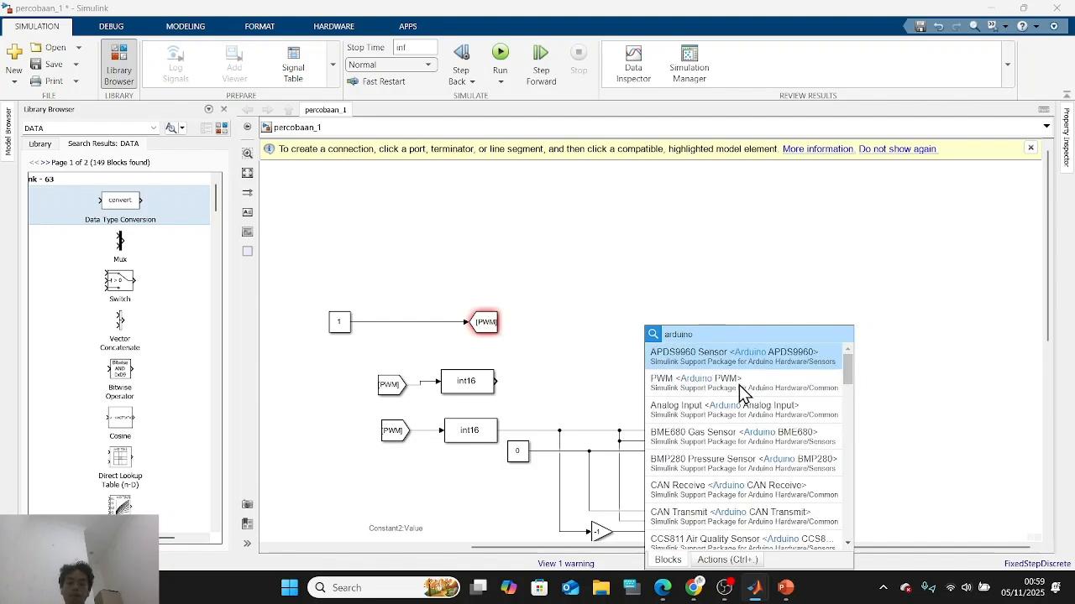
{"action": "left_click", "coordinate": [739, 386]}
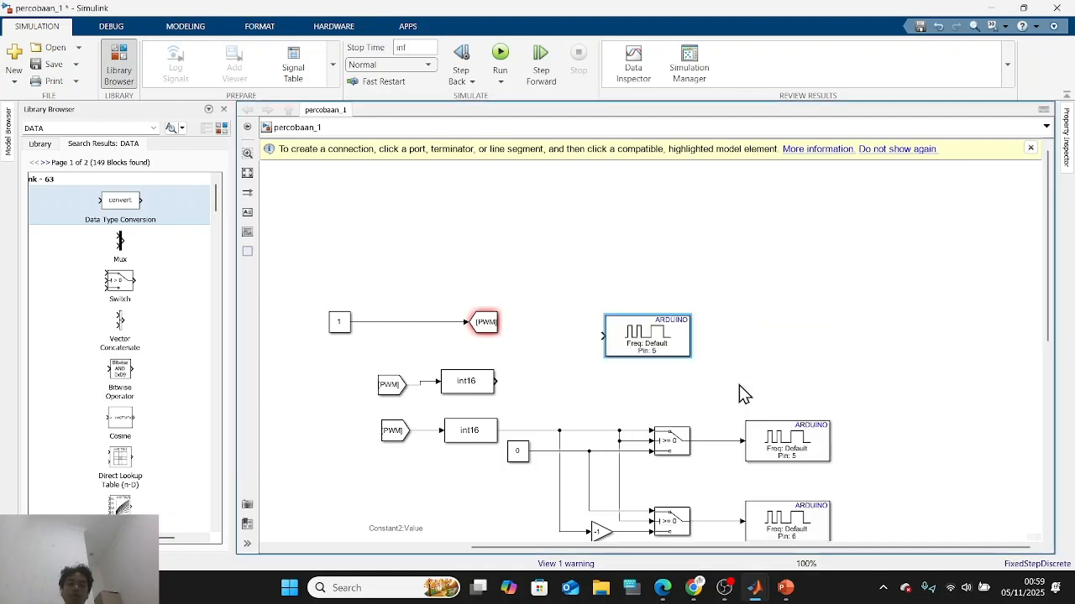
Move all the new blocks up away from the existing PWM row, and shift the new Arduino PWM block farther right.
{"action": "left_click_drag", "start_coordinate": [316, 276], "coordinate": [753, 388]}
{"action": "left_click_drag", "start_coordinate": [644, 270], "coordinate": [743, 220]}
{"action": "left_click", "coordinate": [635, 338]}
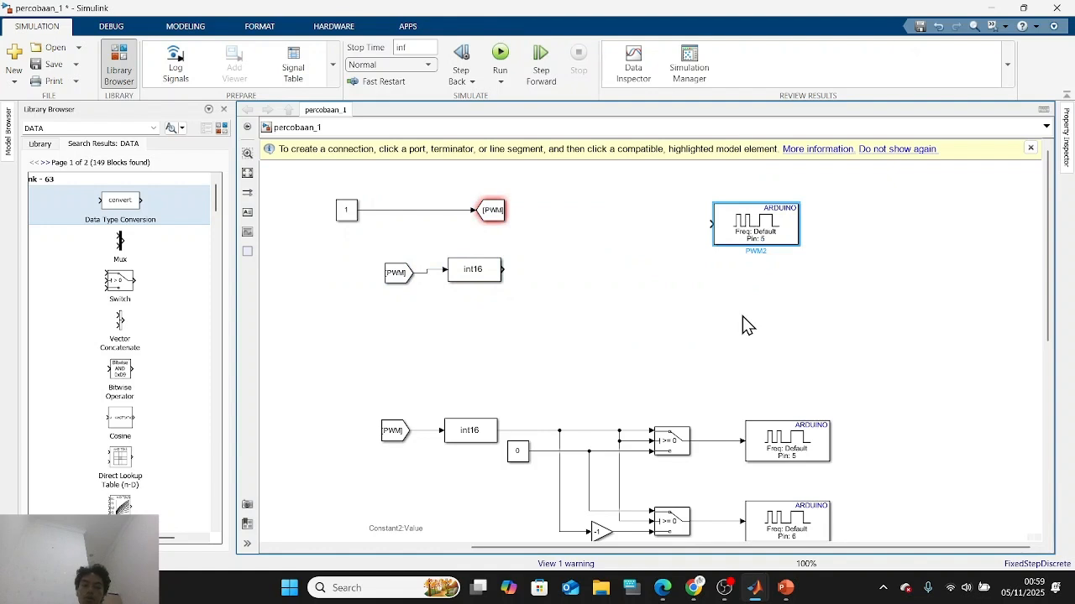
Duplicate the new Arduino PWM block and place the copy directly below the original.
{"action": "left_click", "coordinate": [758, 231]}
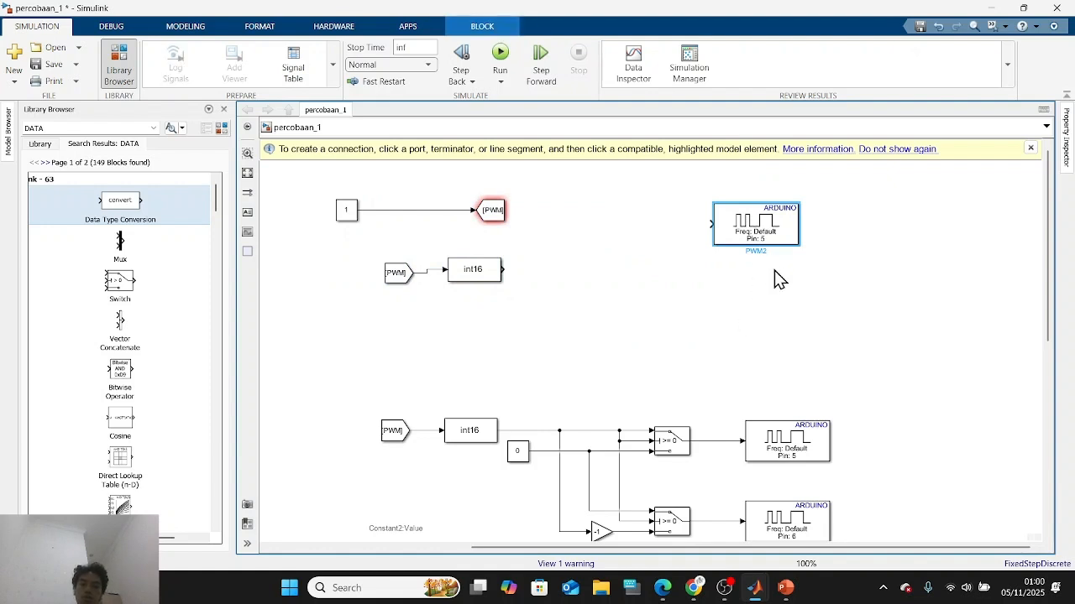
{"action": "key", "text": "ctrl+v"}
{"action": "right_click", "coordinate": [771, 264]}
{"action": "left_click", "coordinate": [796, 292]}
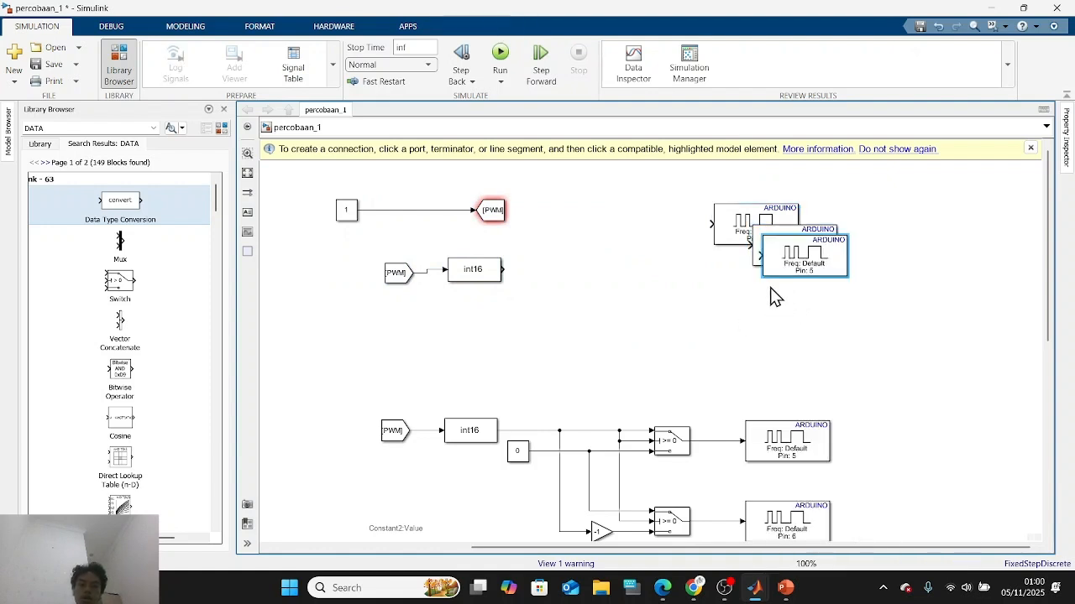
{"action": "left_click_drag", "start_coordinate": [796, 269], "coordinate": [756, 307]}
{"action": "left_click", "coordinate": [705, 354]}
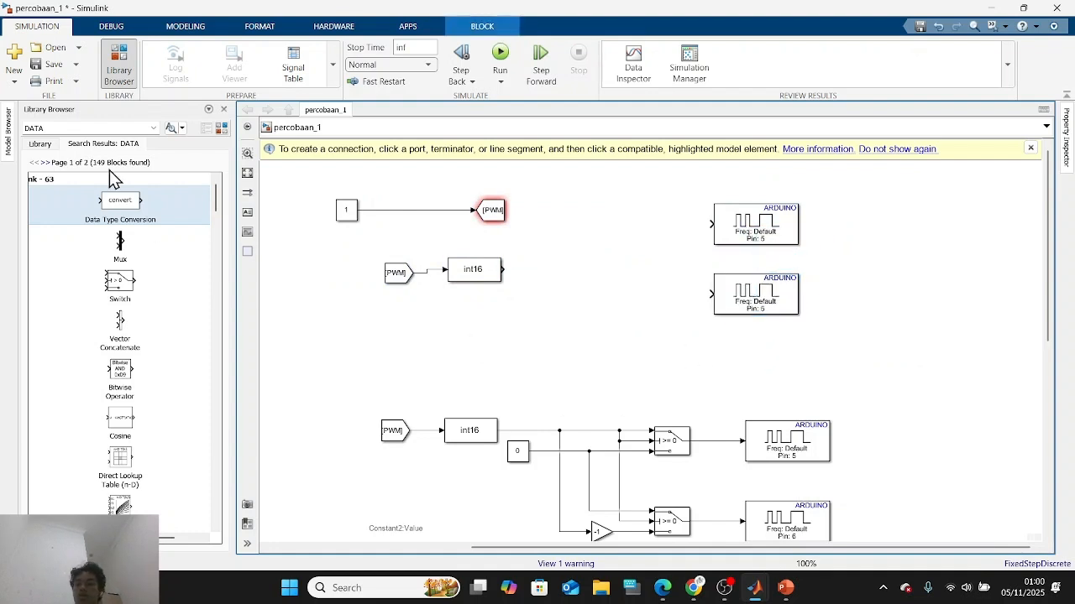
Search the block library for switch and place a Switch block in front of the upper new Arduino PWM block.
{"action": "left_click", "coordinate": [83, 131]}
{"action": "key", "text": "ctrl+a"}
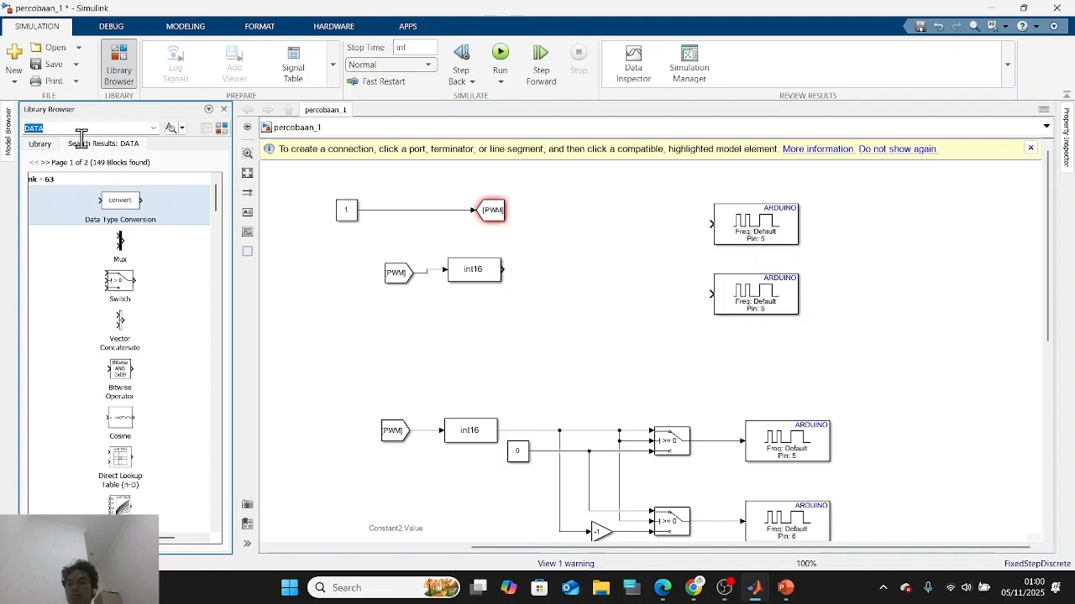
{"action": "type", "text": "switch"}
{"action": "key", "text": "Return"}
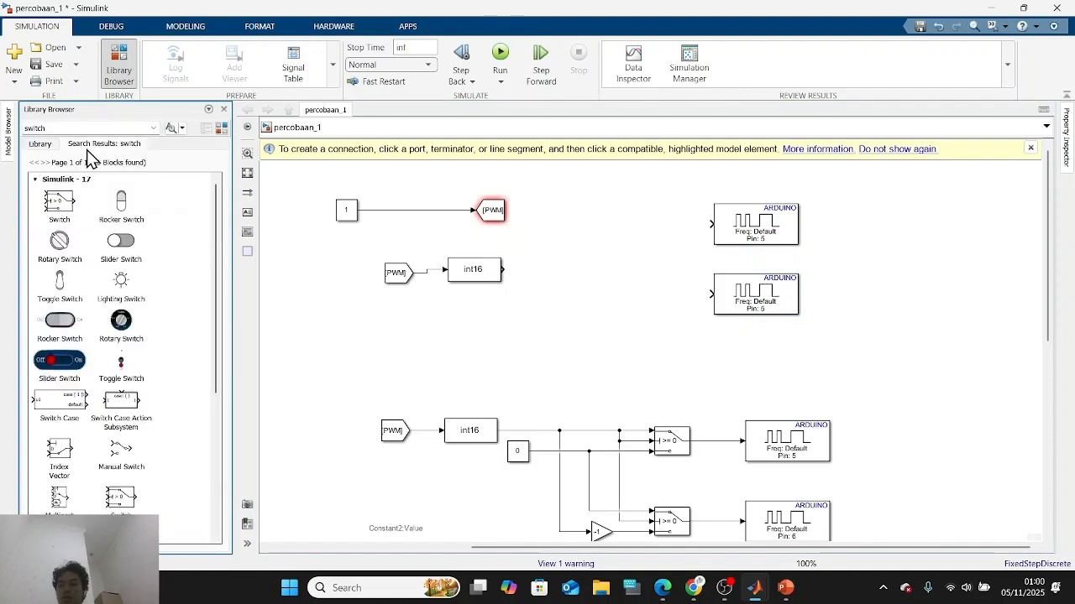
{"action": "left_click_drag", "start_coordinate": [59, 202], "coordinate": [650, 233]}
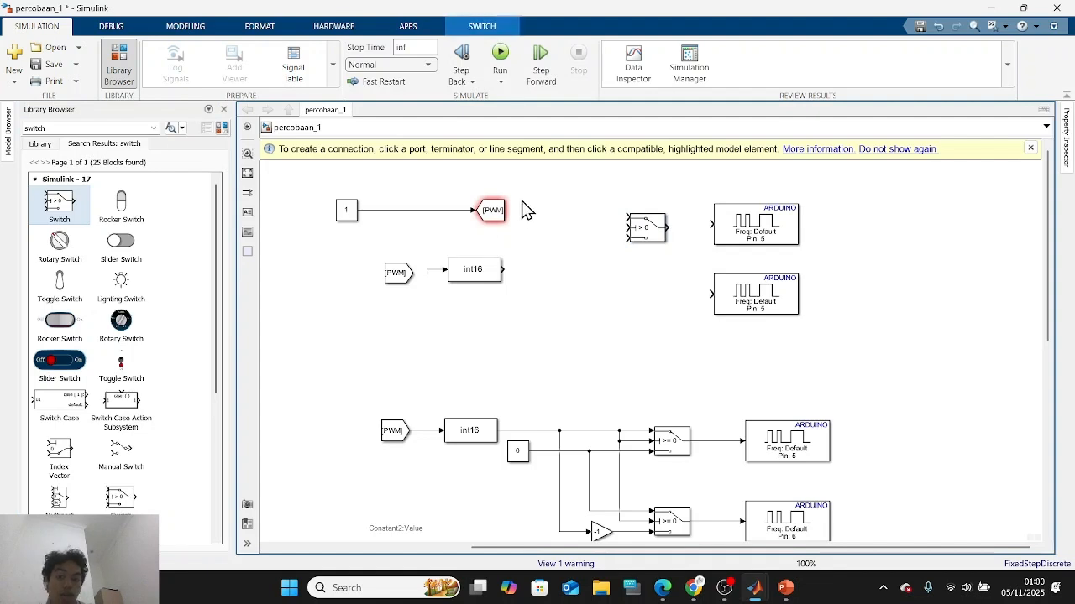
Search the block library for gain and place a Gain block below the new int16 block, above the existing row.
{"action": "left_click", "coordinate": [599, 531]}
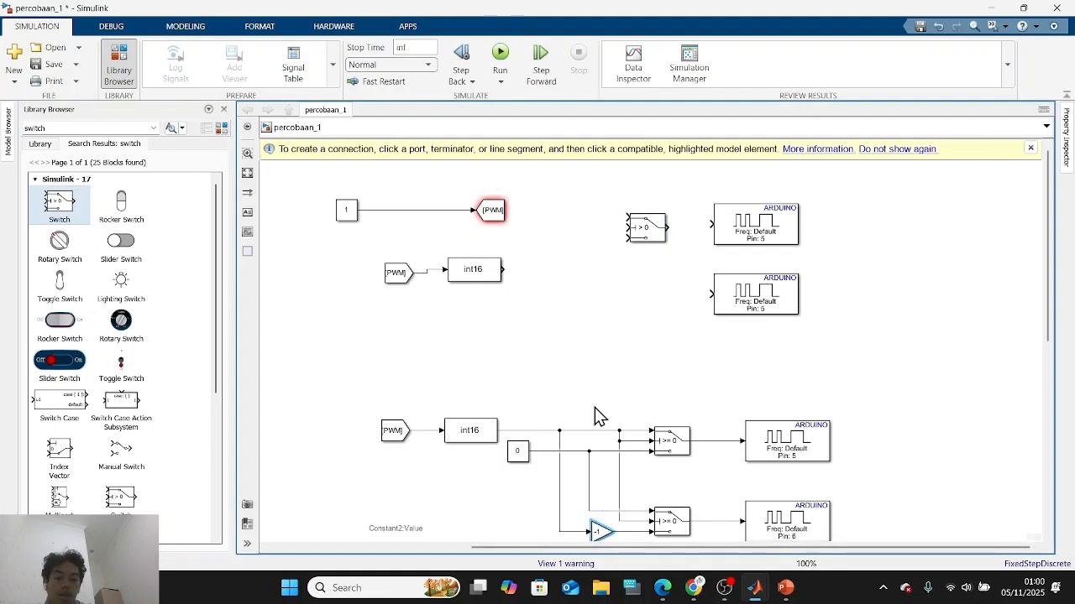
{"action": "left_click", "coordinate": [8, 138]}
{"action": "left_click", "coordinate": [110, 371]}
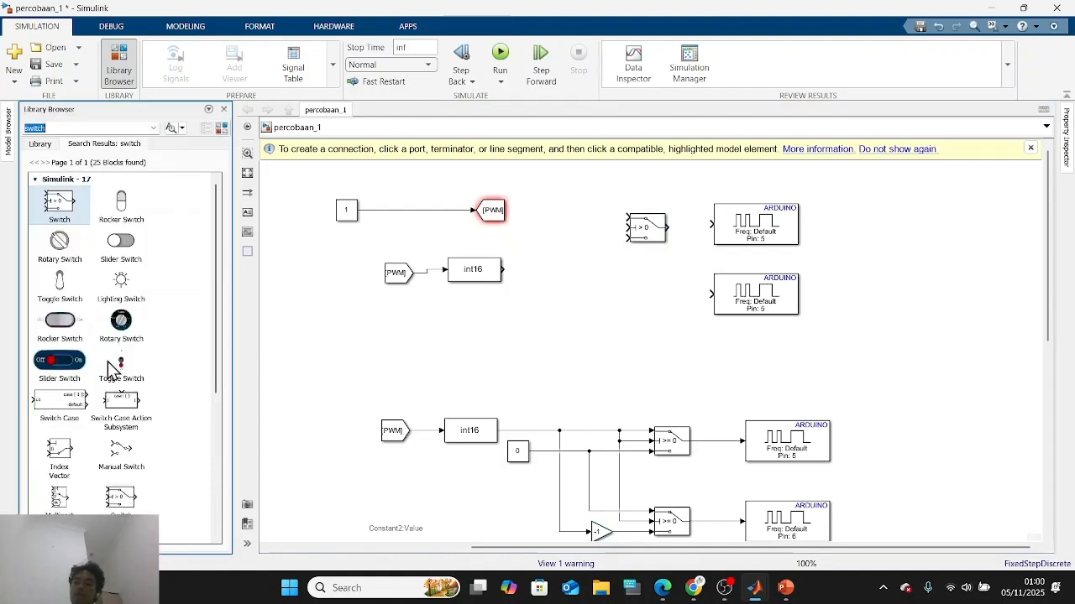
{"action": "type", "text": "gain"}
{"action": "key", "text": "Return"}
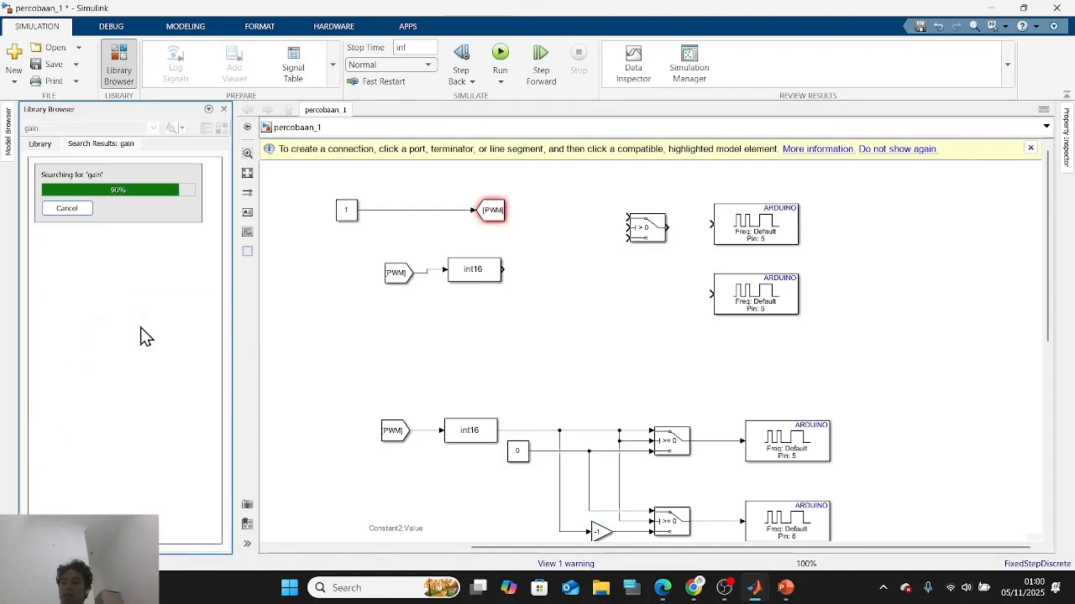
{"action": "left_click_drag", "start_coordinate": [83, 225], "coordinate": [575, 359]}
Examine the existing -1 Gain block's wiring and the slider-controlled Constant and PWM Goto blocks beneath it.
{"action": "left_click", "coordinate": [600, 532]}
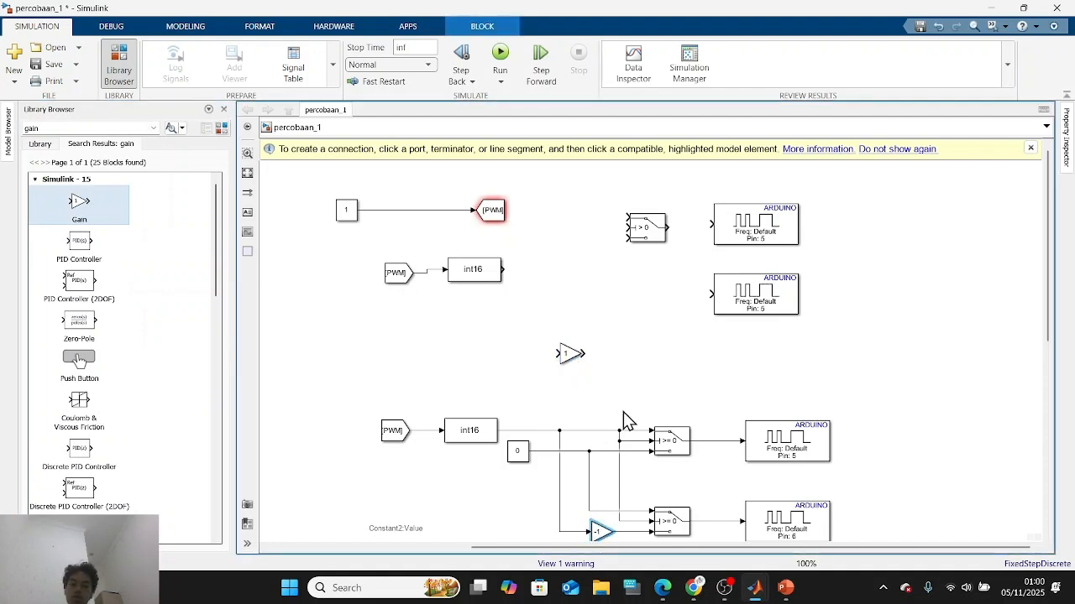
{"action": "scroll", "coordinate": [632, 394], "scroll_direction": "down", "scroll_amount": 3}
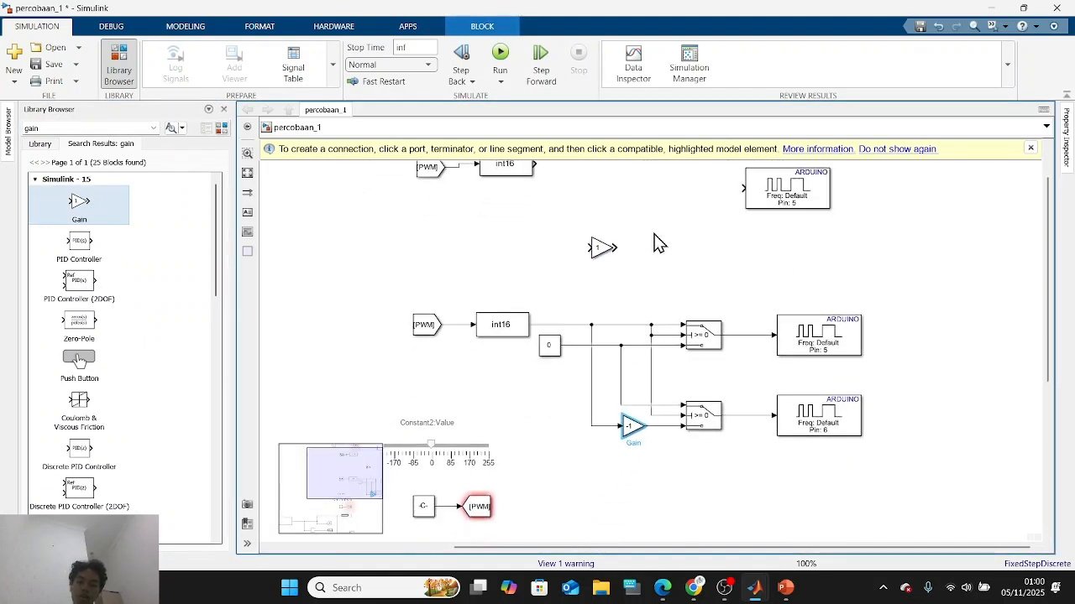
{"action": "scroll", "coordinate": [721, 282], "scroll_direction": "up", "scroll_amount": 4}
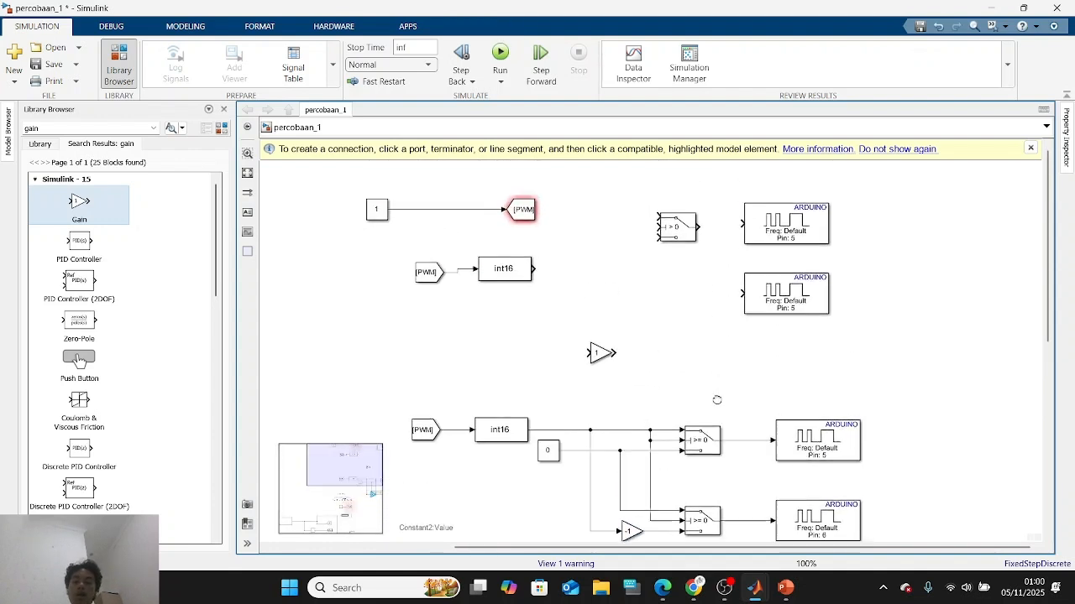
{"action": "scroll", "coordinate": [717, 388], "scroll_direction": "left", "scroll_amount": 1}
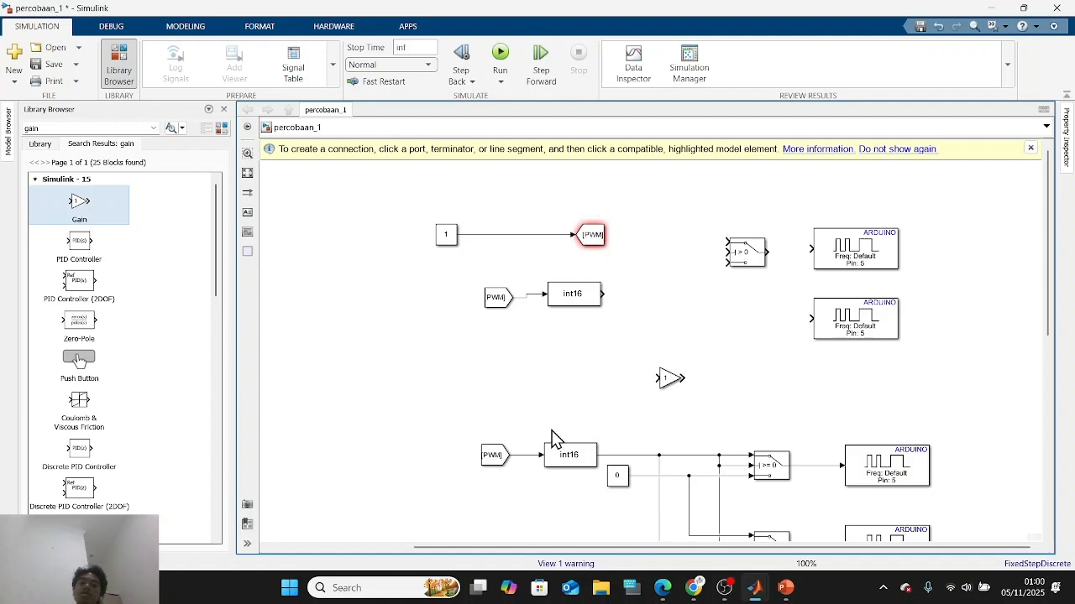
{"action": "scroll", "coordinate": [562, 419], "scroll_direction": "down", "scroll_amount": 2}
{"action": "left_click_drag", "start_coordinate": [487, 434], "coordinate": [612, 293]}
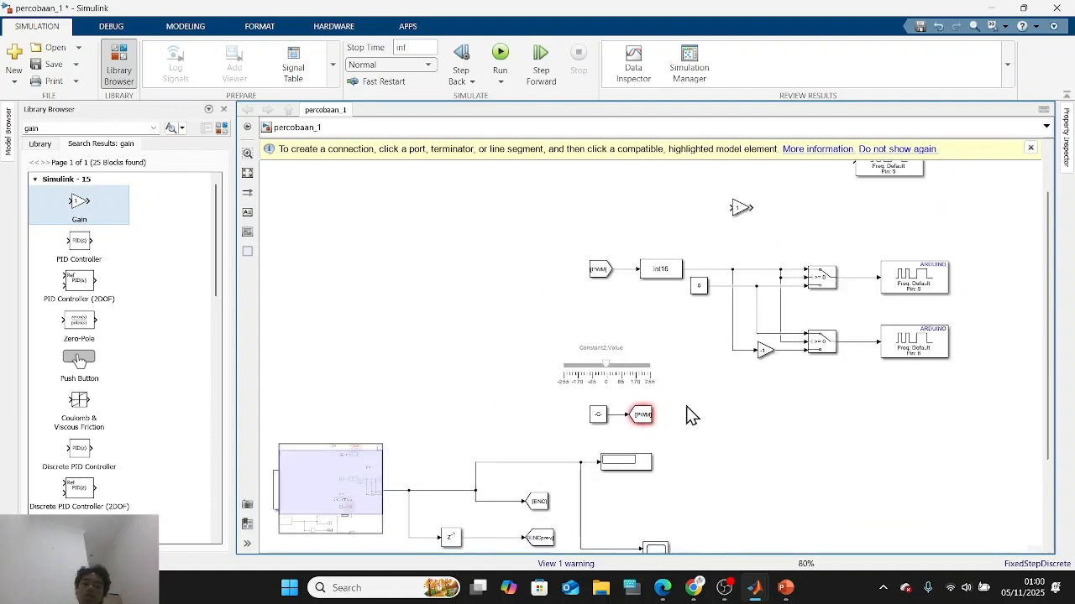
Open the parameters of the slider linked to the original PWM Constant block, check its range, and close them.
{"action": "scroll", "coordinate": [663, 412], "scroll_direction": "up", "scroll_amount": 4}
{"action": "left_click", "coordinate": [538, 326]}
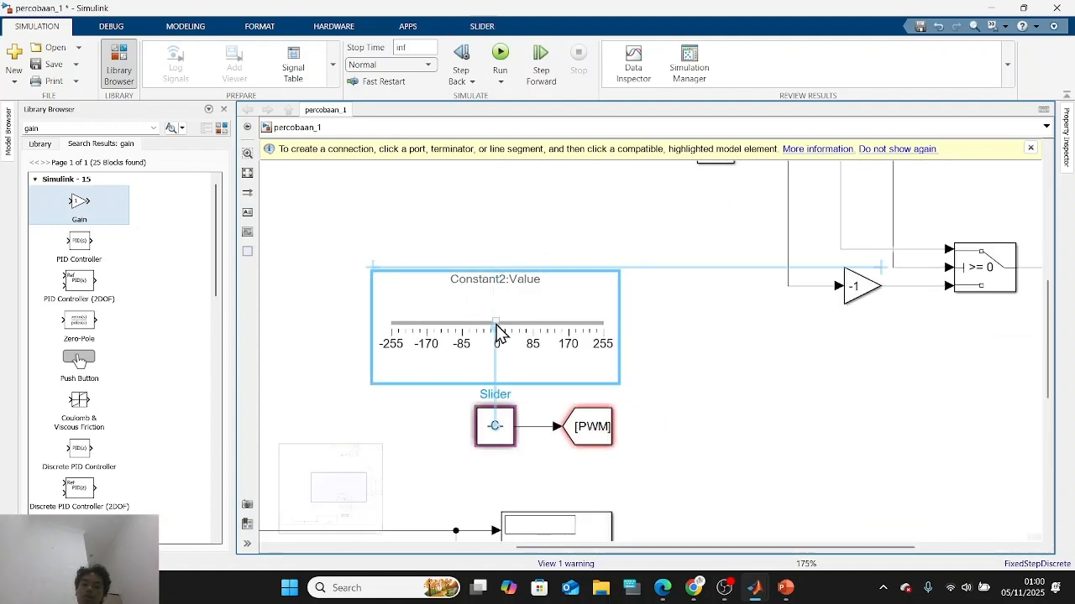
{"action": "double_click", "coordinate": [501, 328]}
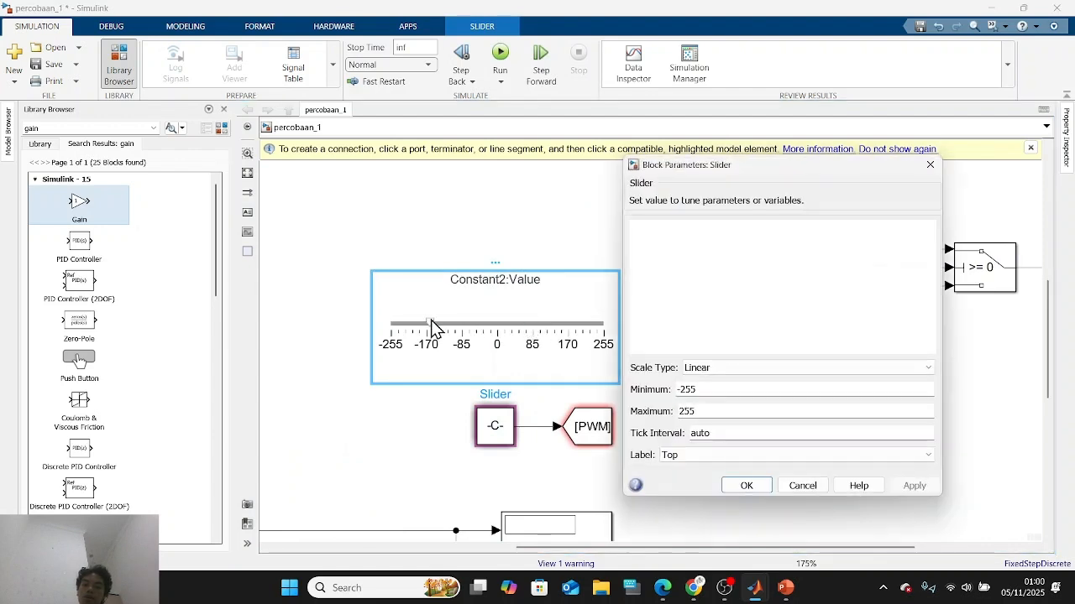
{"action": "left_click", "coordinate": [930, 166]}
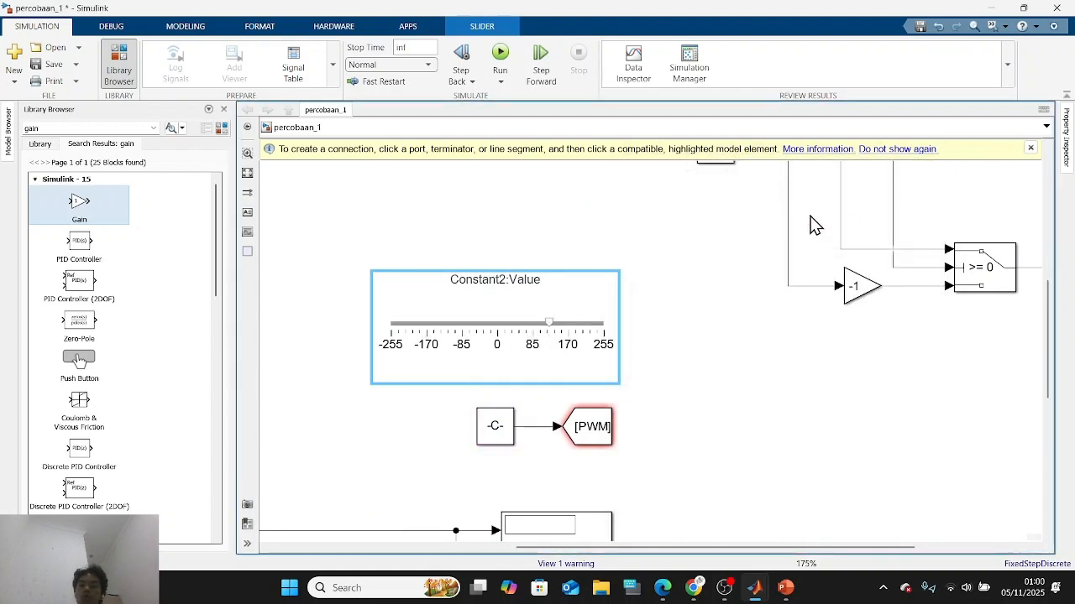
Slide the Constant2:Value slider up to 255 and back down to about -220.
{"action": "left_click_drag", "start_coordinate": [548, 326], "coordinate": [663, 359]}
{"action": "left_click_drag", "start_coordinate": [603, 323], "coordinate": [412, 346]}
{"action": "left_click", "coordinate": [698, 295]}
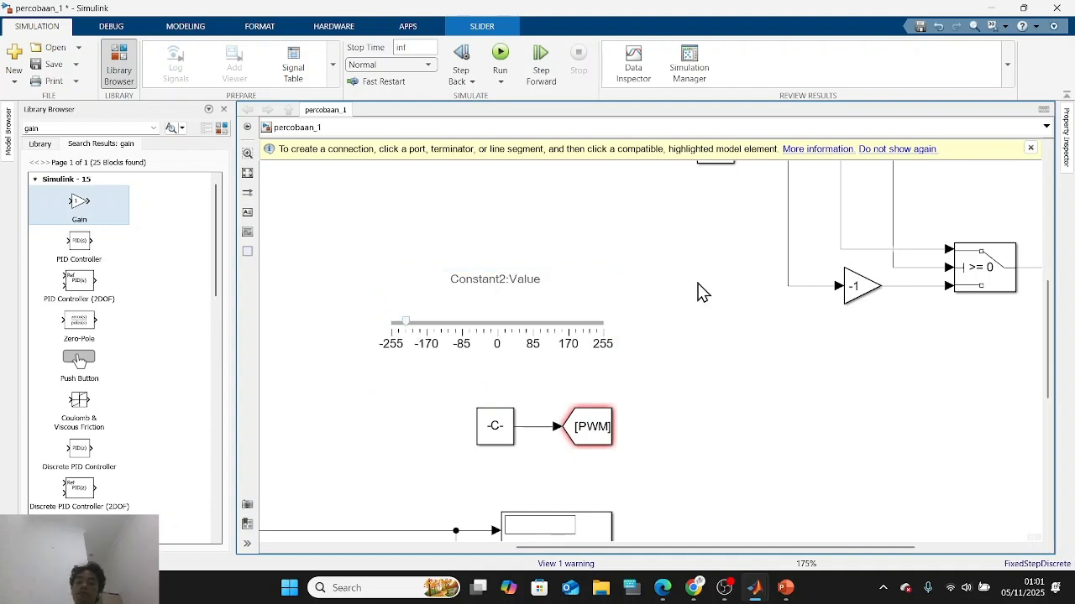
{"action": "scroll", "coordinate": [698, 293], "scroll_direction": "up", "scroll_amount": 3}
{"action": "scroll", "coordinate": [672, 296], "scroll_direction": "down", "scroll_amount": 3}
{"action": "scroll", "coordinate": [645, 299], "scroll_direction": "down", "scroll_amount": 3}
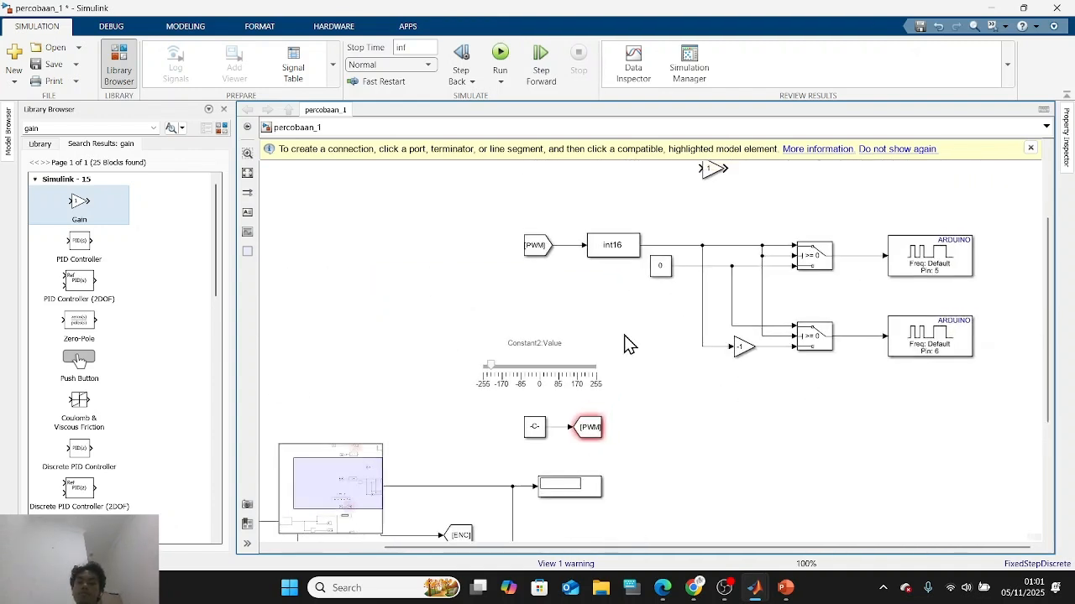
{"action": "left_click", "coordinate": [544, 361]}
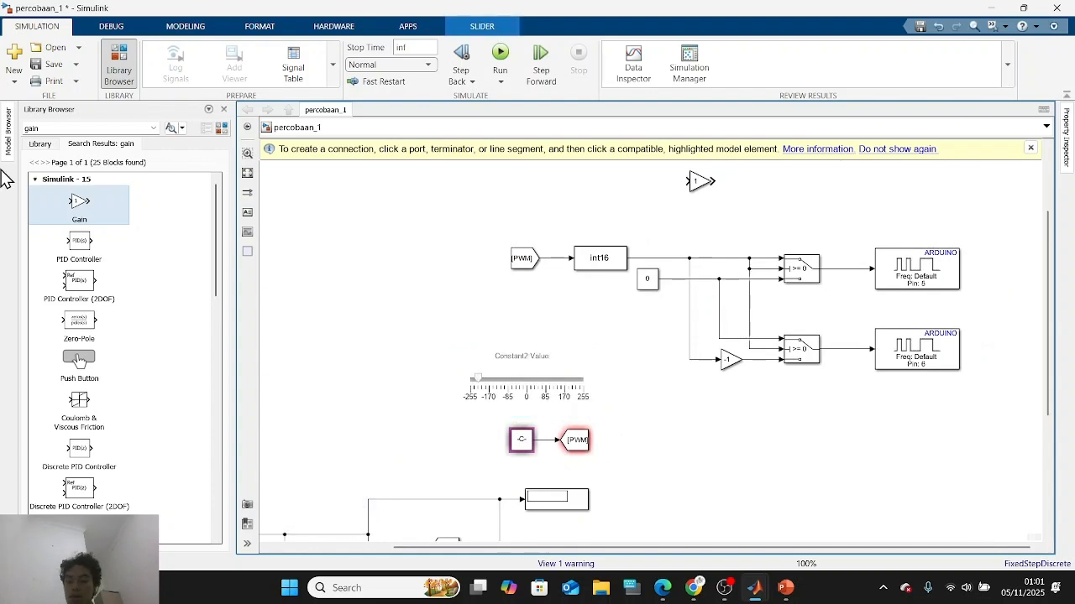
Search the block library for slider and place a Slider block beside the new Constant block with value 1.
{"action": "double_click", "coordinate": [71, 127]}
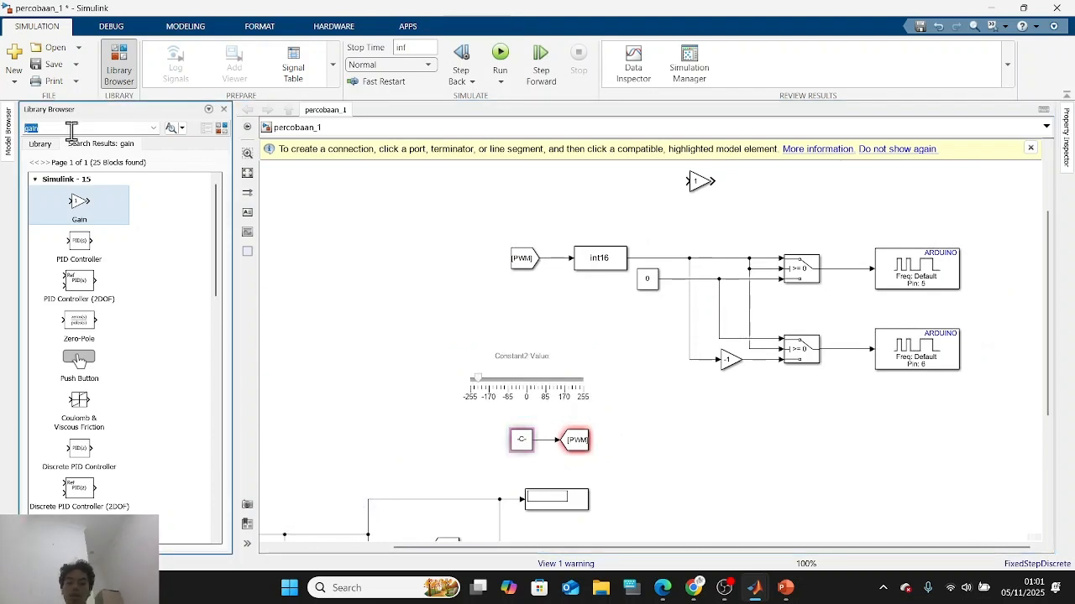
{"action": "type", "text": "slider"}
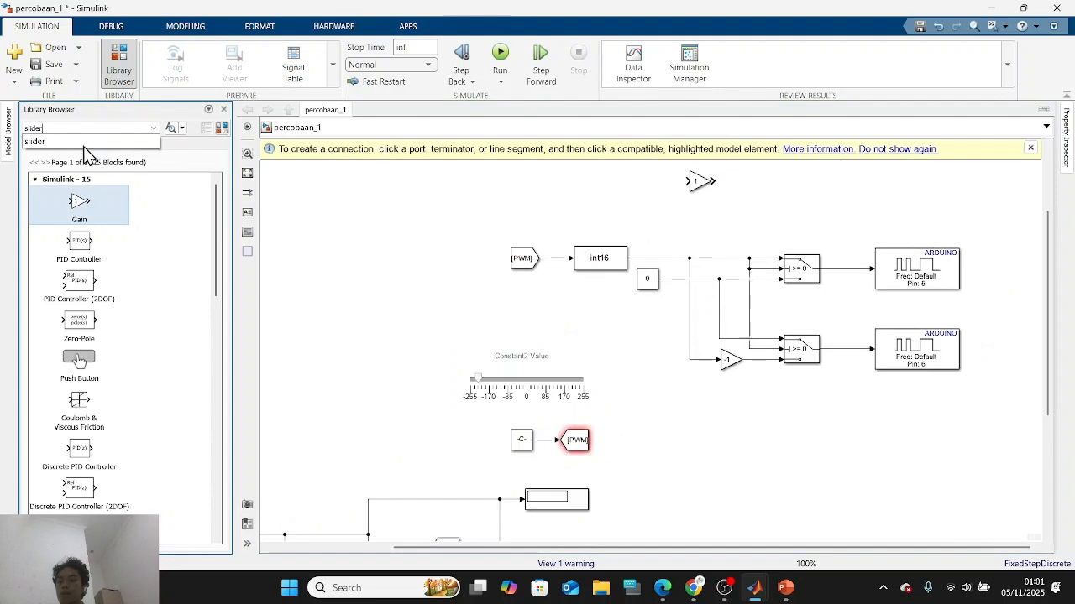
{"action": "left_click", "coordinate": [83, 147]}
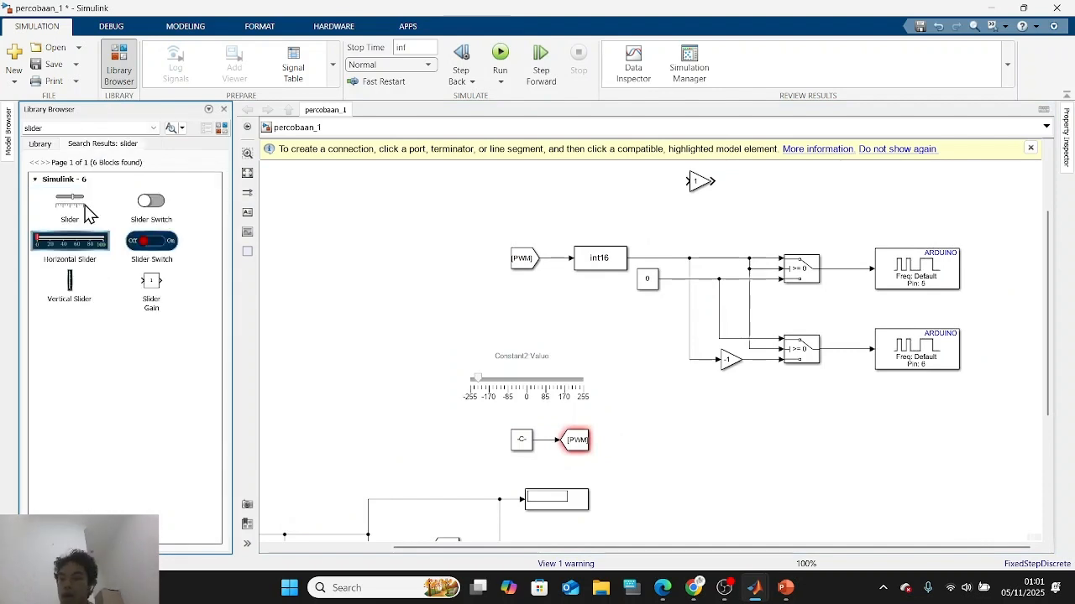
{"action": "left_click_drag", "start_coordinate": [65, 215], "coordinate": [569, 204]}
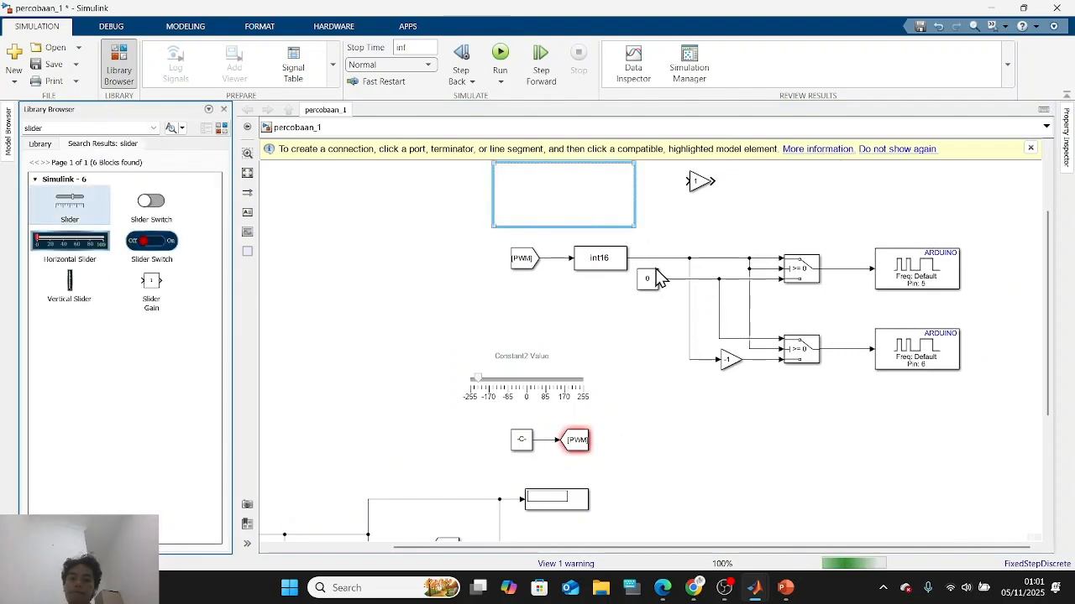
{"action": "left_click_drag", "start_coordinate": [775, 210], "coordinate": [751, 411]}
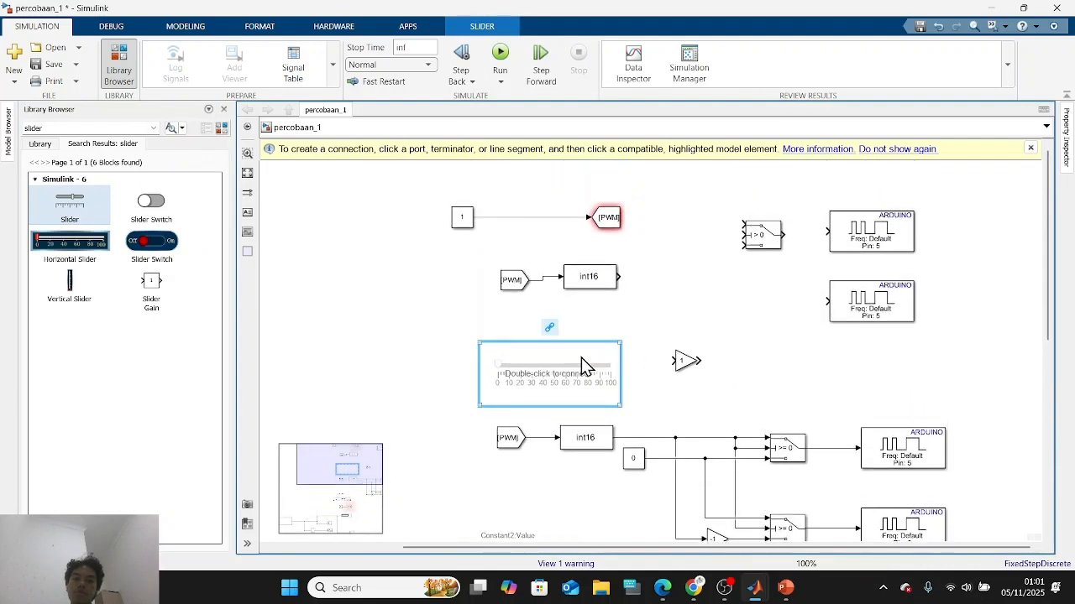
{"action": "left_click_drag", "start_coordinate": [546, 372], "coordinate": [388, 192]}
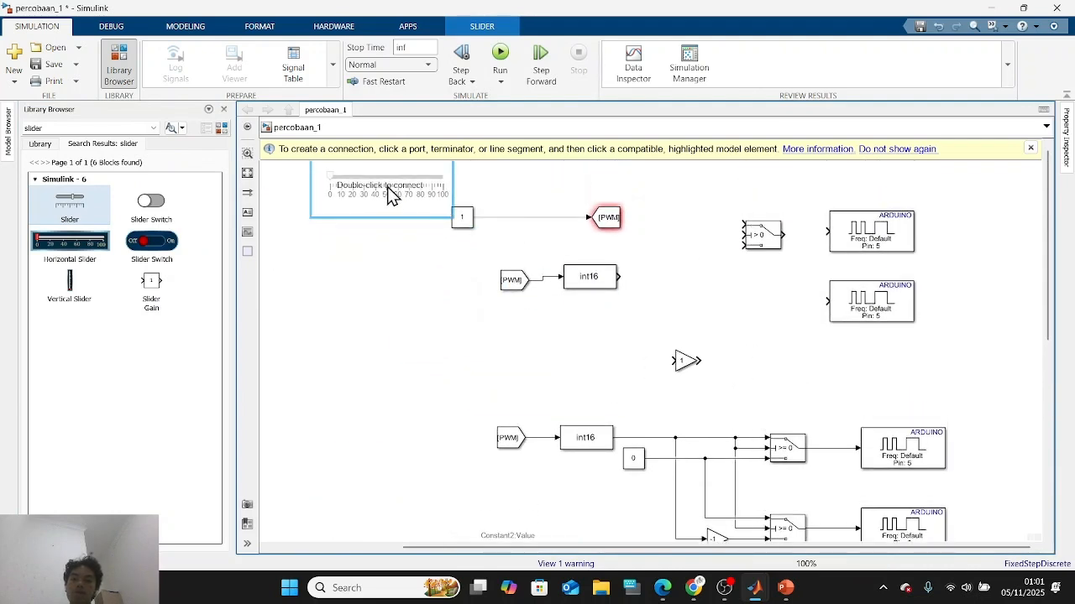
Connect the new Slider block to the Constant1:Value parameter.
{"action": "double_click", "coordinate": [395, 195]}
{"action": "left_click_drag", "start_coordinate": [571, 26], "coordinate": [317, 261]}
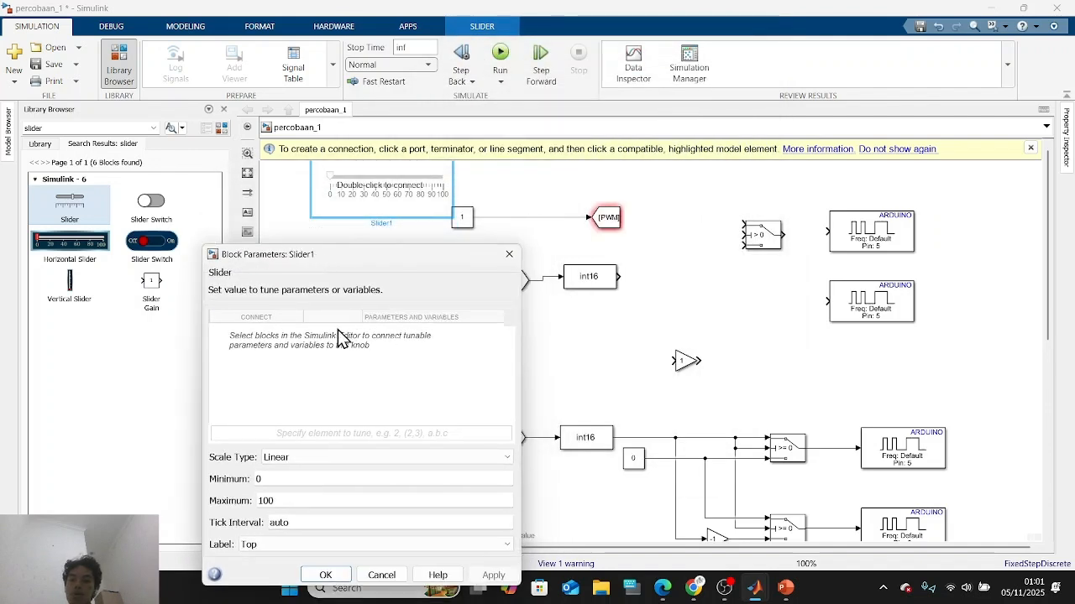
{"action": "left_click_drag", "start_coordinate": [402, 270], "coordinate": [306, 279]}
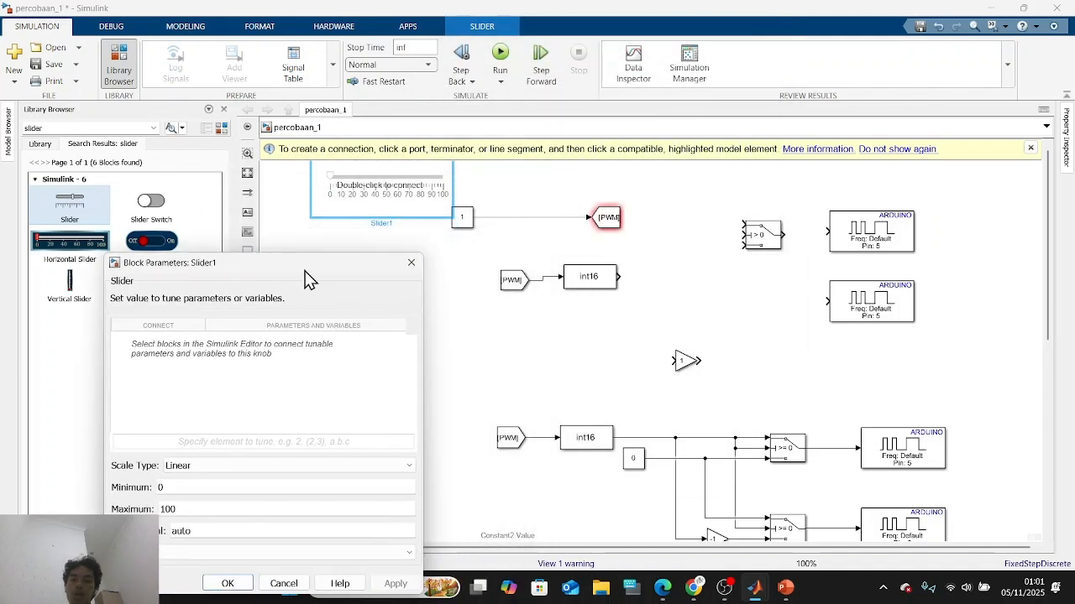
{"action": "left_click", "coordinate": [462, 221]}
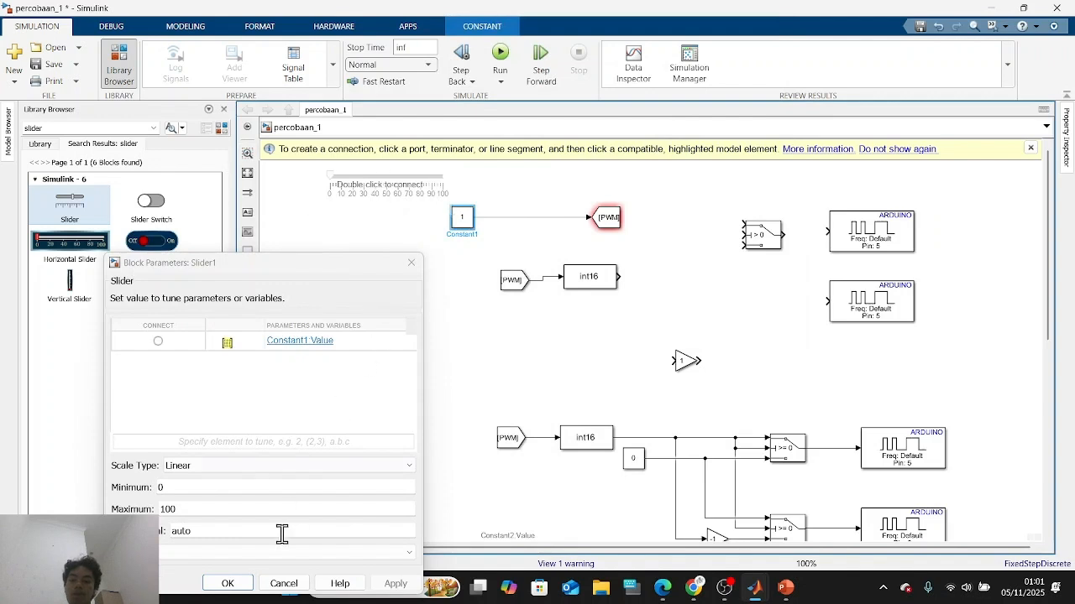
{"action": "left_click", "coordinate": [158, 342]}
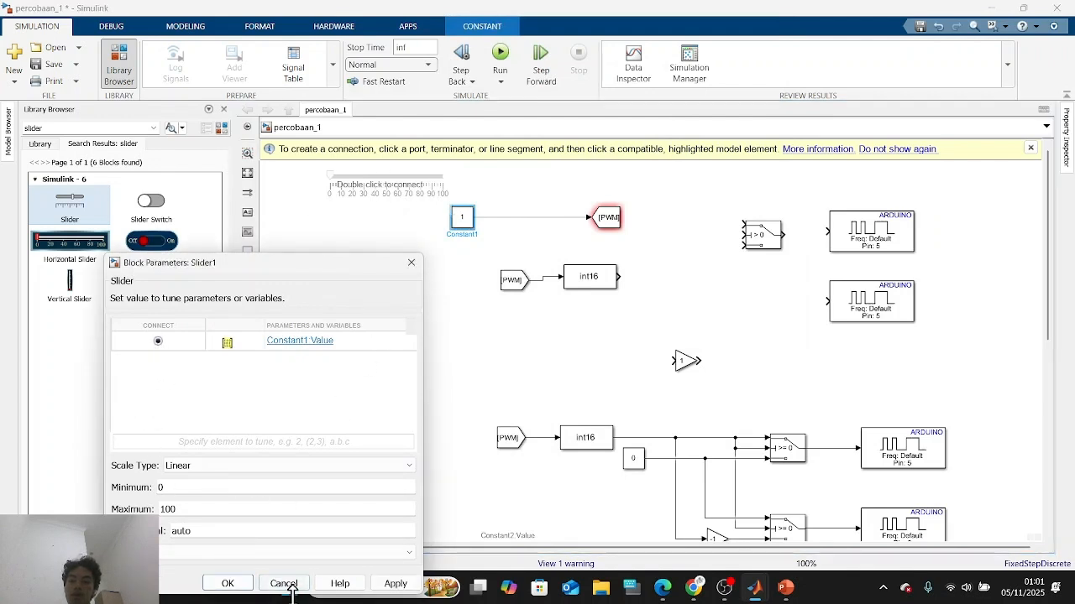
{"action": "left_click", "coordinate": [228, 583]}
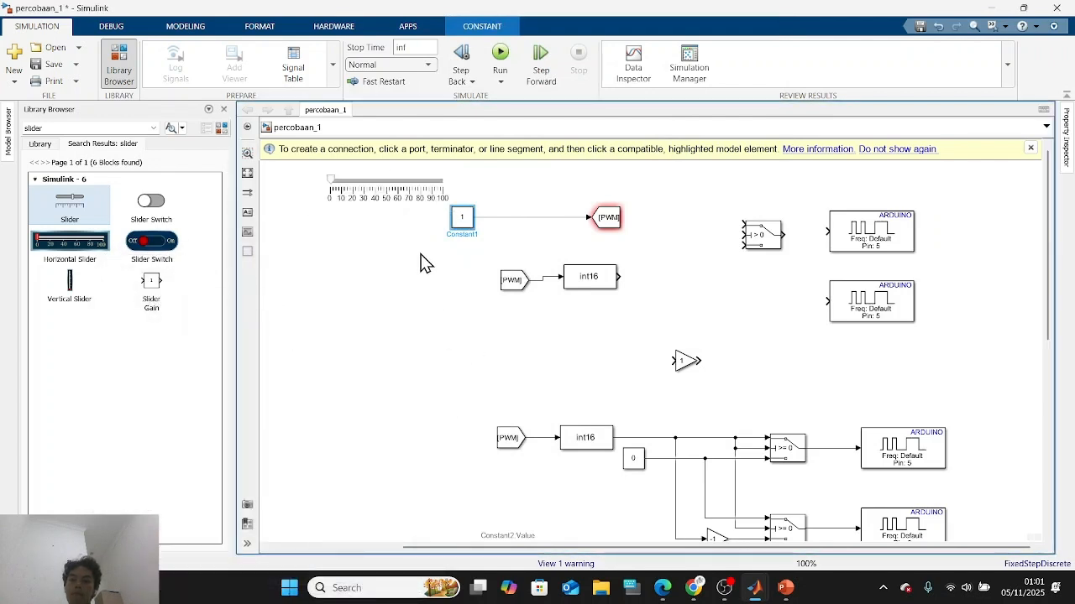
Set the new slider's minimum to -255 and its maximum to 255.
{"action": "scroll", "coordinate": [419, 257], "scroll_direction": "up", "scroll_amount": 2}
{"action": "scroll", "coordinate": [450, 243], "scroll_direction": "down", "scroll_amount": 2}
{"action": "double_click", "coordinate": [430, 181]}
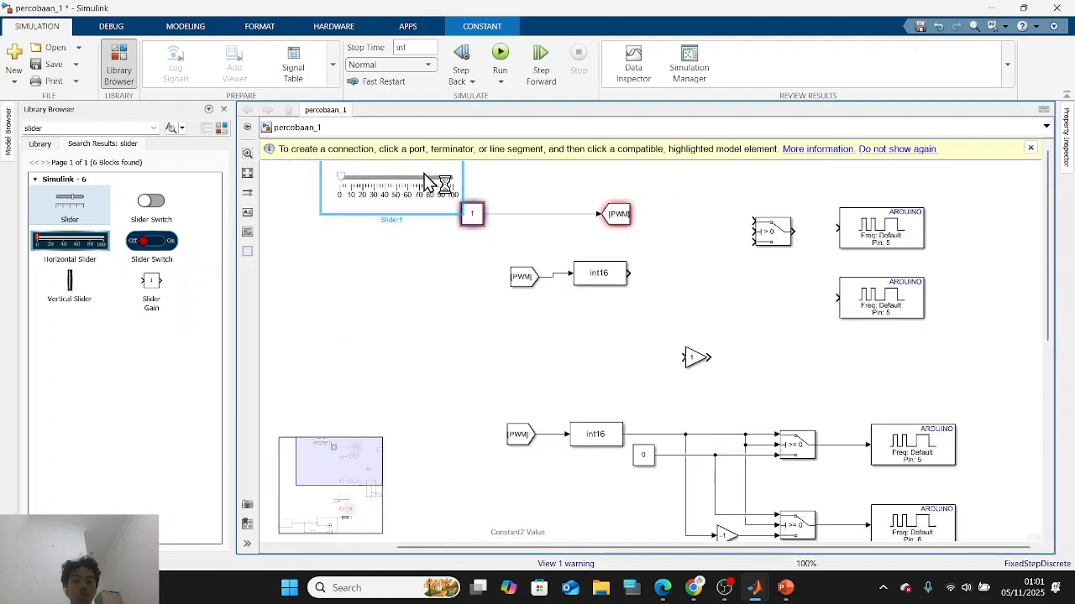
{"action": "double_click", "coordinate": [535, 243]}
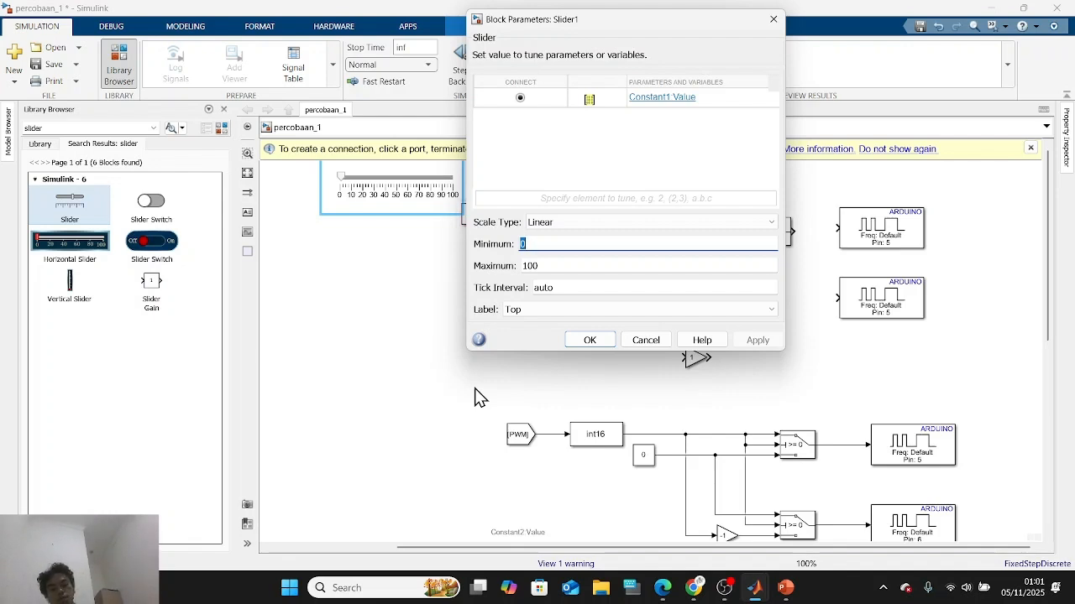
{"action": "type", "text": "i"}
{"action": "key", "text": "BackSpace"}
{"action": "type", "text": "255"}
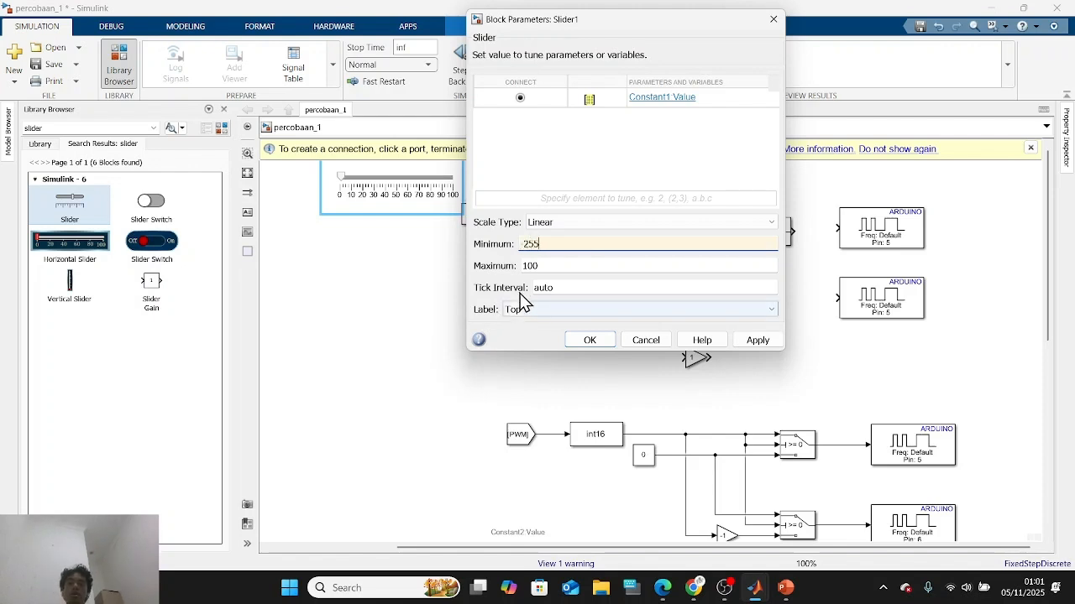
{"action": "double_click", "coordinate": [537, 266]}
{"action": "type", "text": "255"}
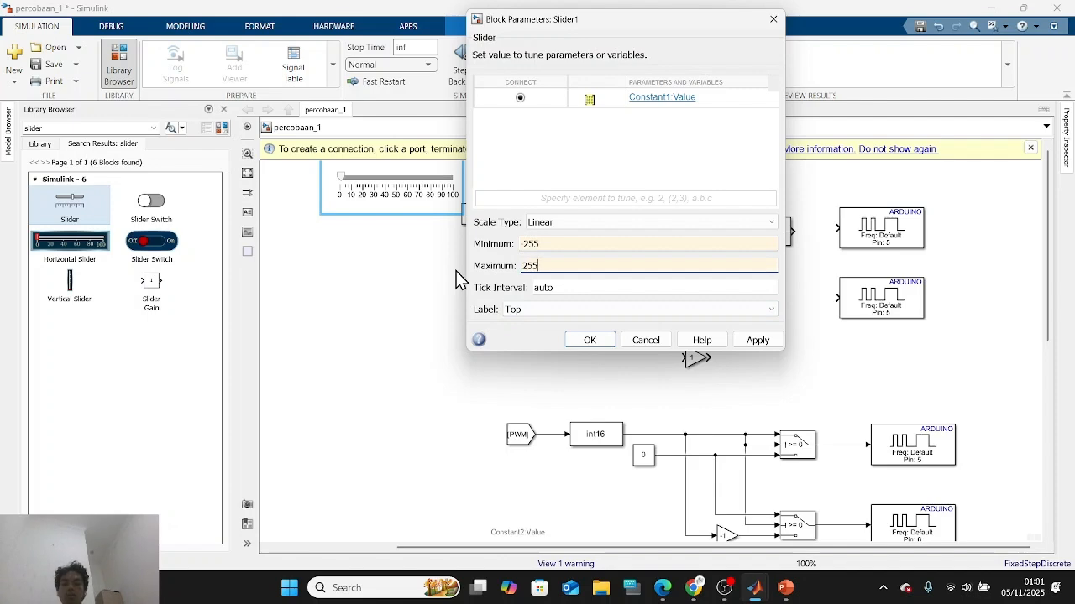
{"action": "key", "text": "Return"}
Move the new slider clear of the Constant1 block and sweep its value between about 110 and about -90.
{"action": "left_click_drag", "start_coordinate": [442, 307], "coordinate": [465, 343]}
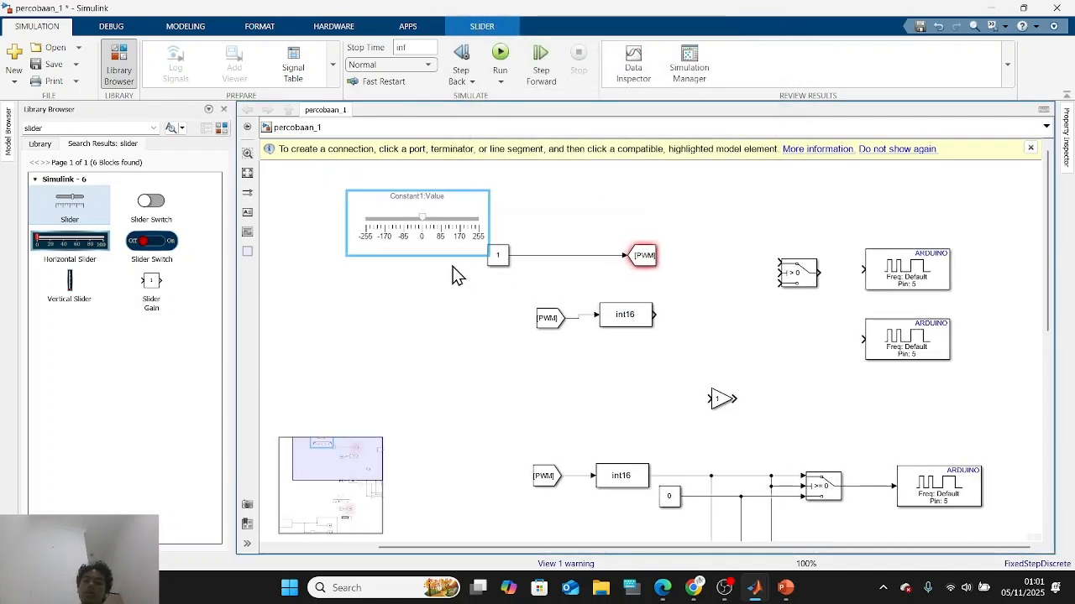
{"action": "left_click_drag", "start_coordinate": [431, 218], "coordinate": [425, 232]}
{"action": "double_click", "coordinate": [425, 233]}
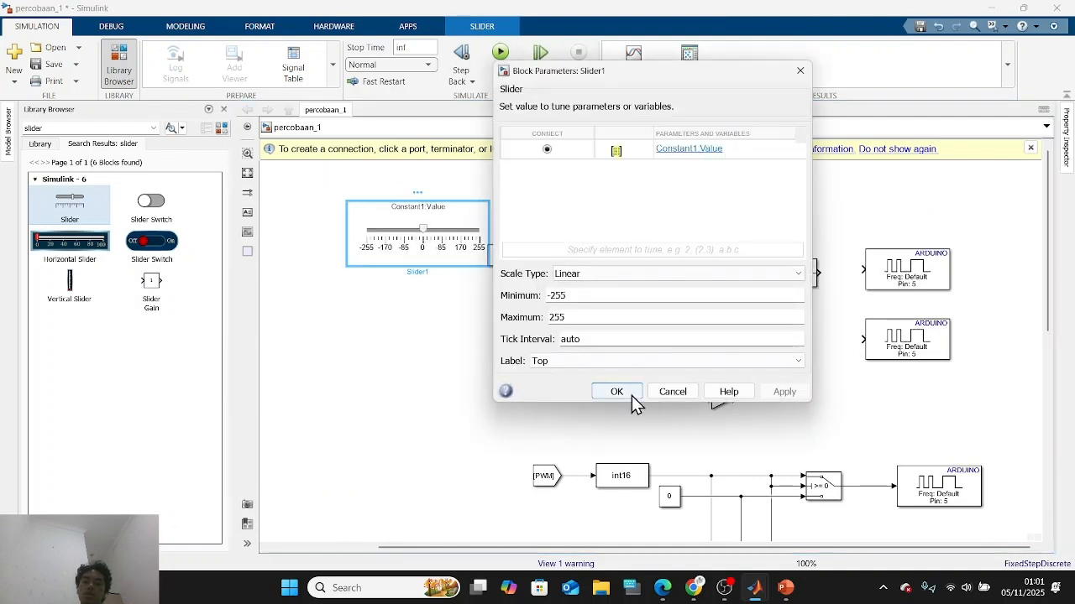
{"action": "left_click", "coordinate": [618, 392]}
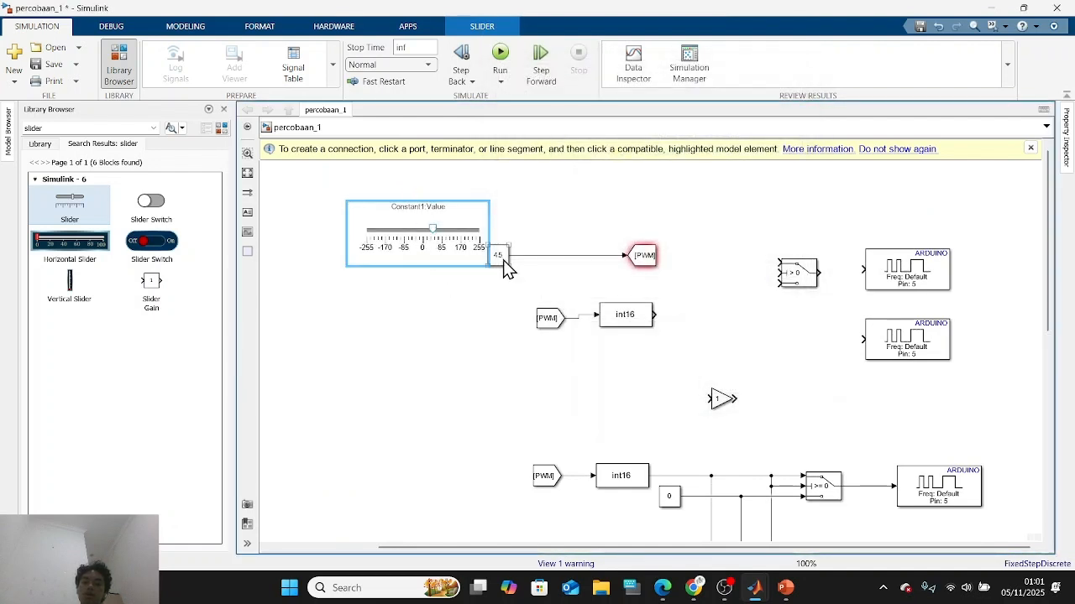
{"action": "scroll", "coordinate": [504, 263], "scroll_direction": "up", "scroll_amount": 3}
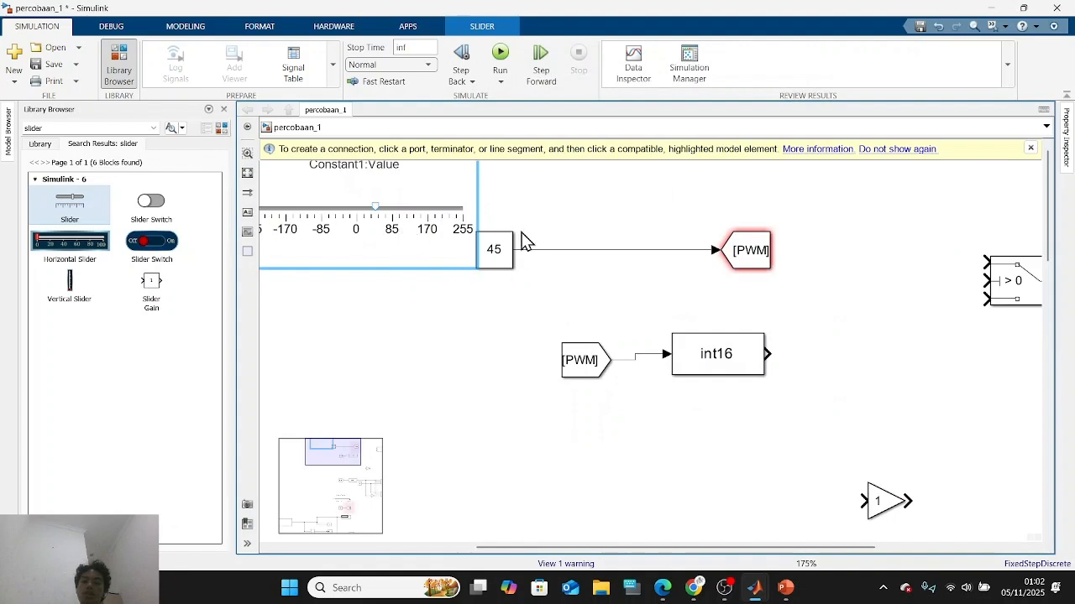
{"action": "left_click_drag", "start_coordinate": [472, 332], "coordinate": [590, 365]}
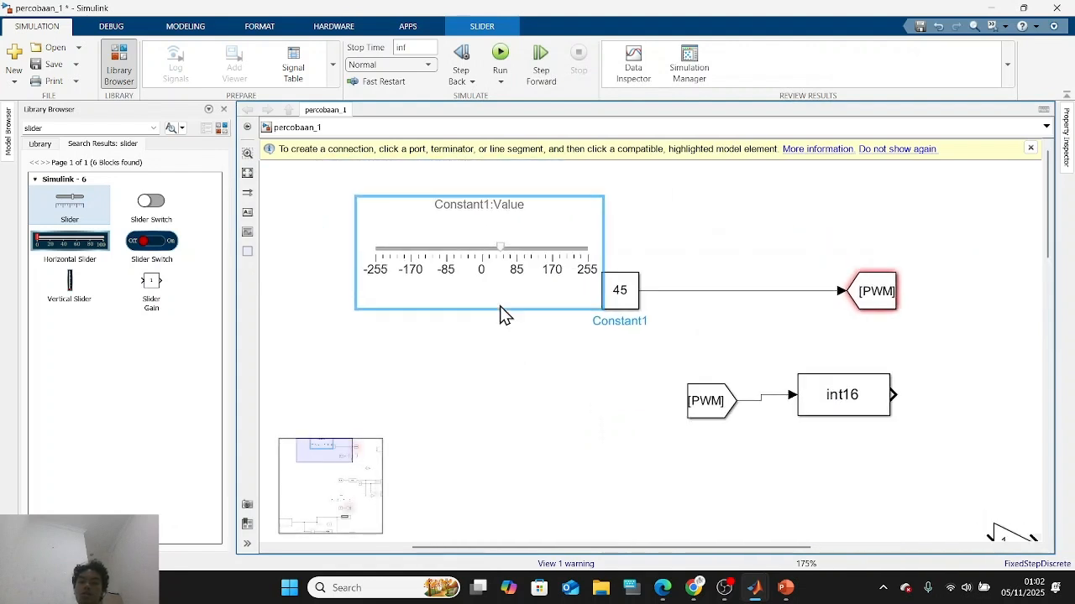
{"action": "left_click_drag", "start_coordinate": [524, 279], "coordinate": [475, 283]}
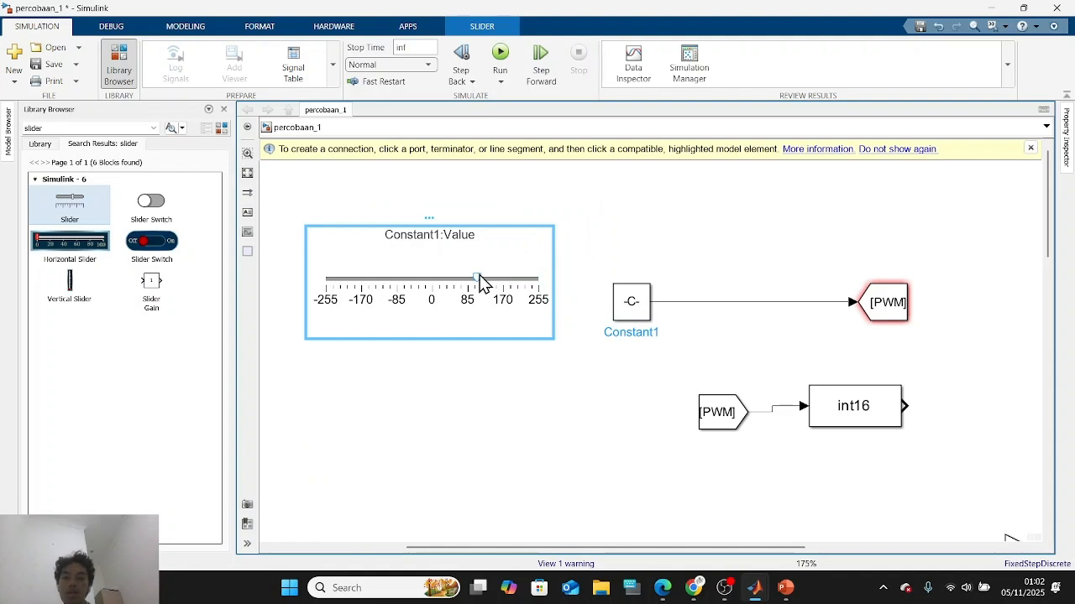
{"action": "left_click_drag", "start_coordinate": [477, 278], "coordinate": [398, 300]}
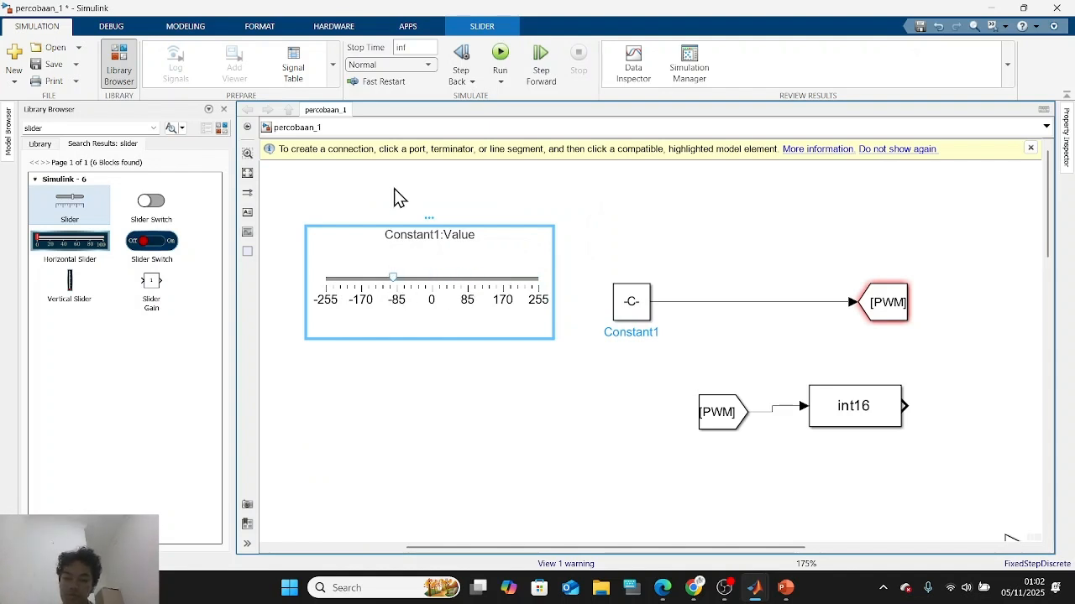
Delete the new slider and all the demonstration blocks above the original PWM row.
{"action": "key", "text": "Delete"}
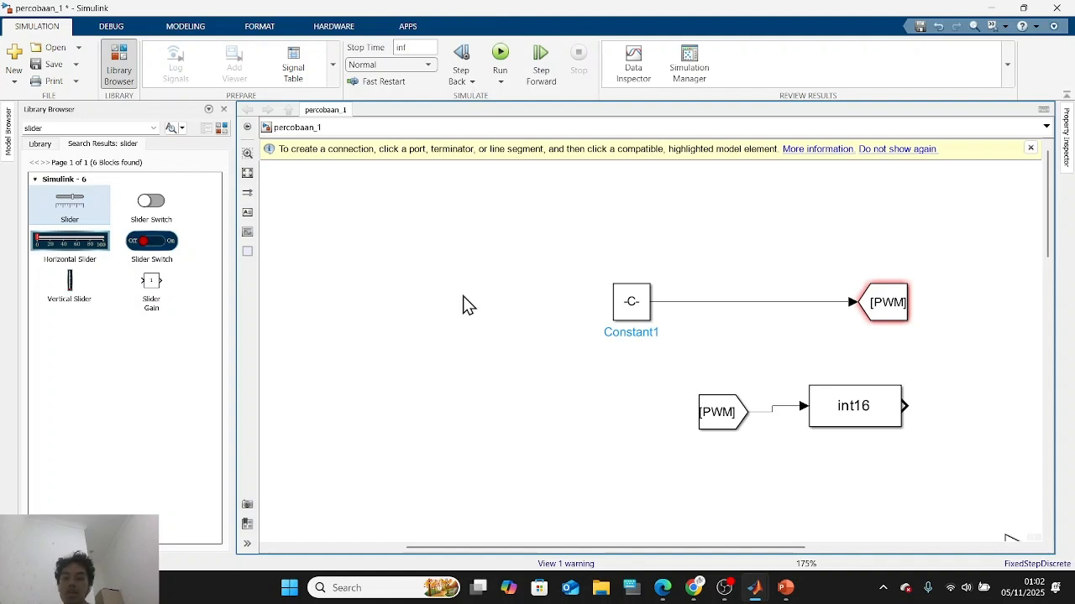
{"action": "scroll", "coordinate": [565, 360], "scroll_direction": "down", "scroll_amount": 5}
{"action": "scroll", "coordinate": [708, 383], "scroll_direction": "down", "scroll_amount": 6}
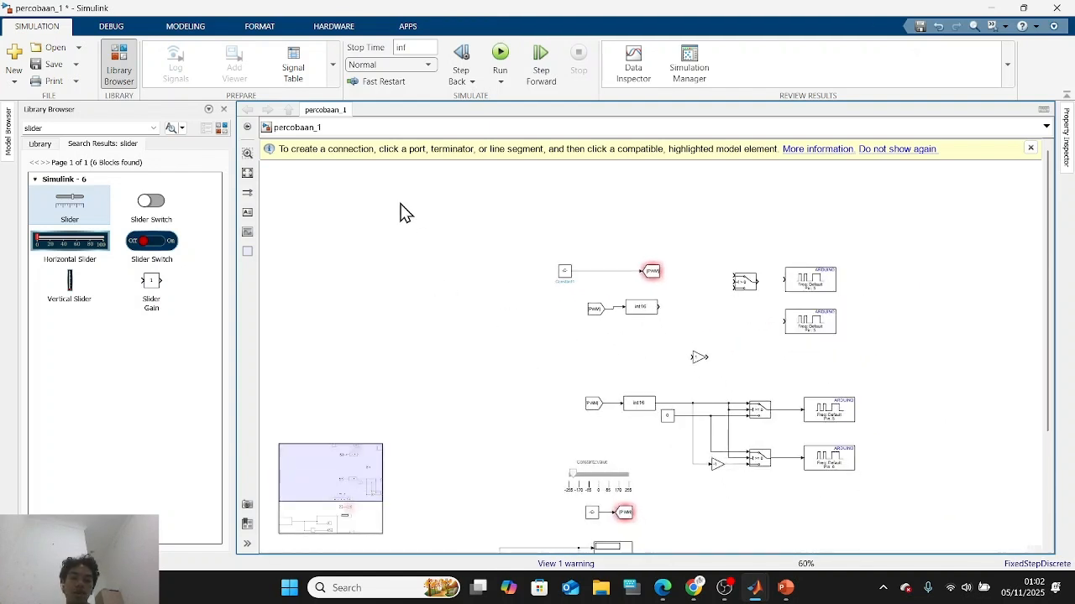
{"action": "left_click_drag", "start_coordinate": [501, 238], "coordinate": [884, 364]}
{"action": "key", "text": "Delete"}
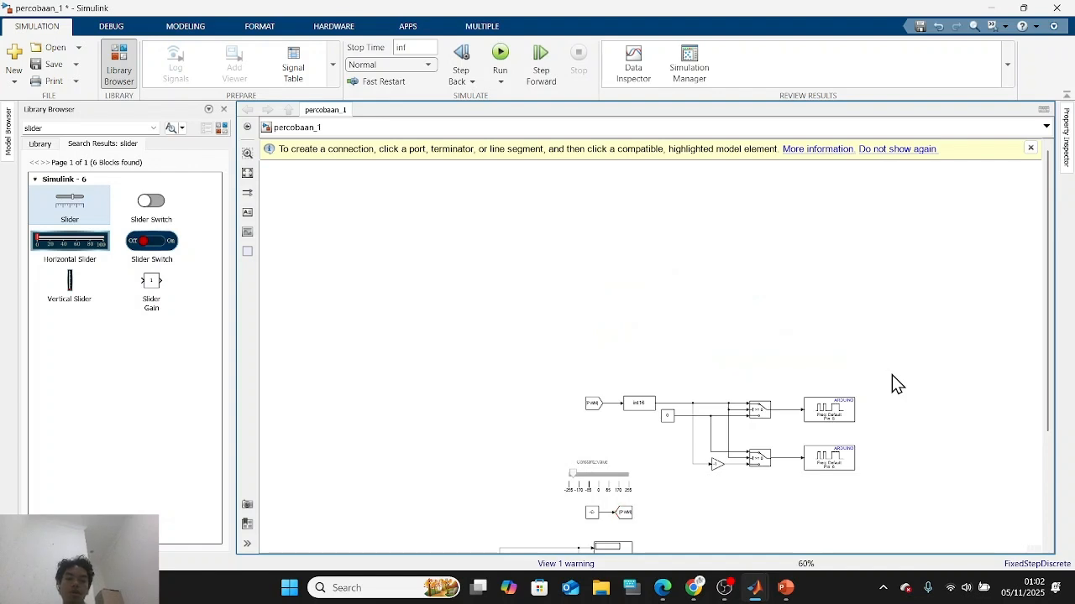
Shift the Constant2:Value slider slightly and set it first to 170, finally to about -190.
{"action": "left_click", "coordinate": [828, 470]}
{"action": "left_click_drag", "start_coordinate": [803, 492], "coordinate": [773, 332]}
{"action": "scroll", "coordinate": [773, 332], "scroll_direction": "up", "scroll_amount": 3}
{"action": "left_click_drag", "start_coordinate": [771, 290], "coordinate": [748, 519]}
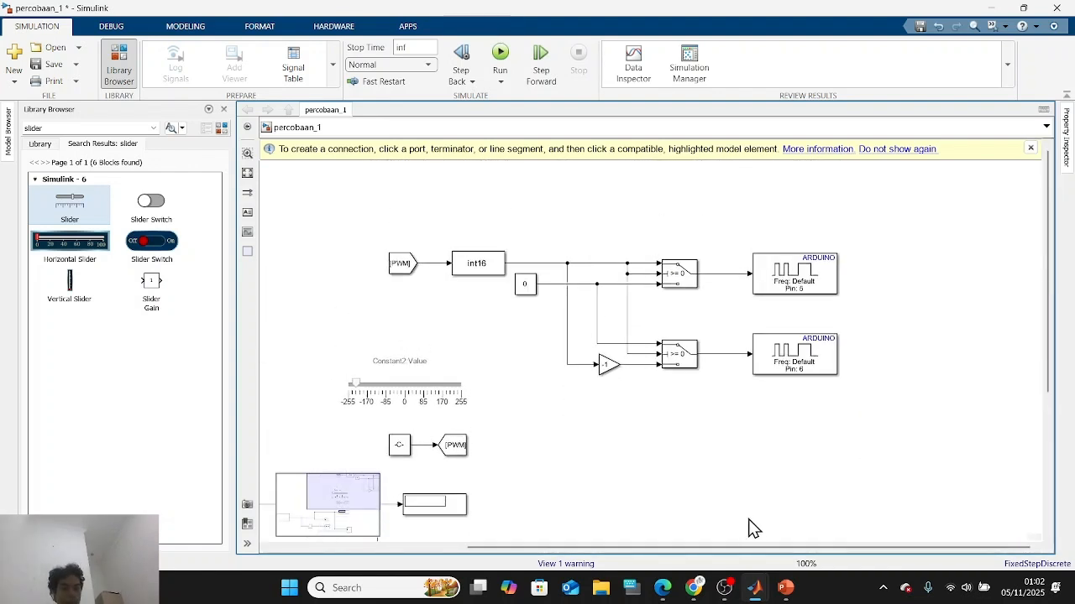
{"action": "left_click", "coordinate": [393, 391]}
{"action": "left_click_drag", "start_coordinate": [358, 391], "coordinate": [462, 395]}
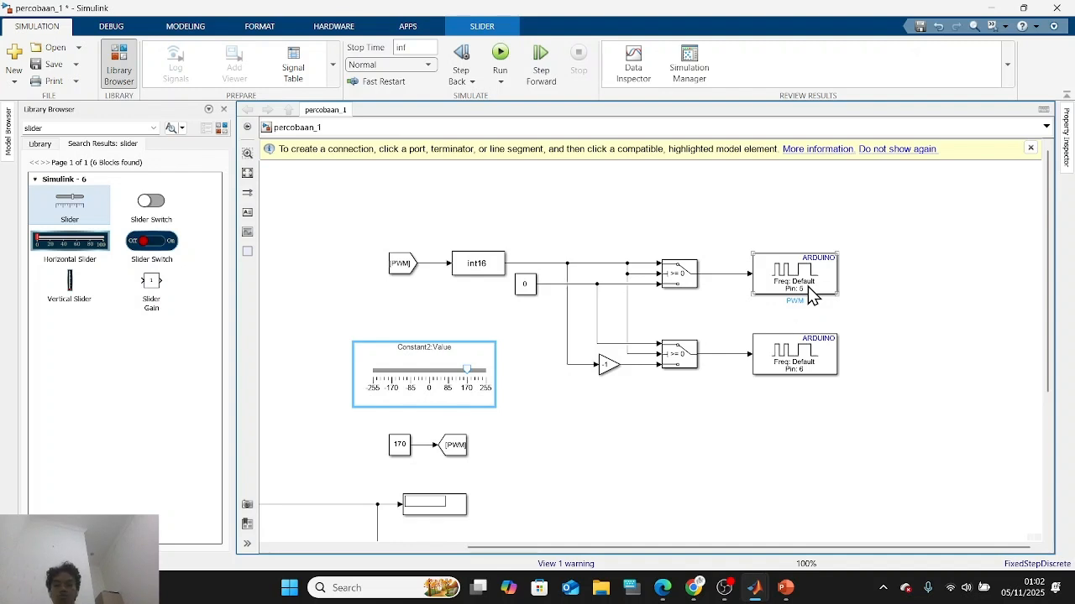
{"action": "left_click_drag", "start_coordinate": [467, 370], "coordinate": [388, 373]}
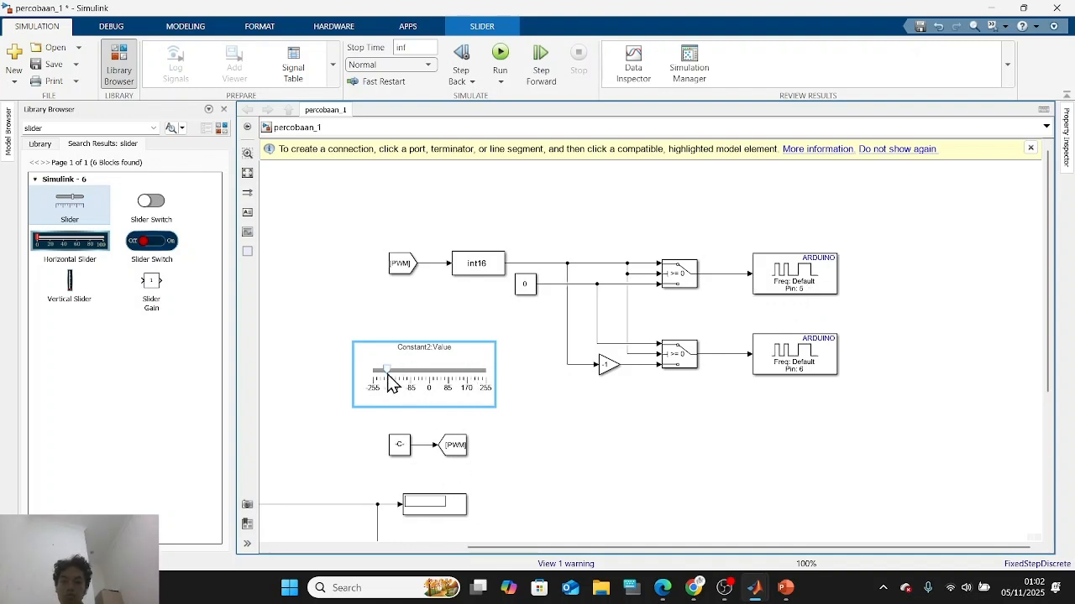
Enlarge the Constant block that feeds the PWM Goto block.
{"action": "left_click_drag", "start_coordinate": [403, 427], "coordinate": [370, 468]}
{"action": "left_click", "coordinate": [396, 445]}
{"action": "left_click", "coordinate": [592, 471]}
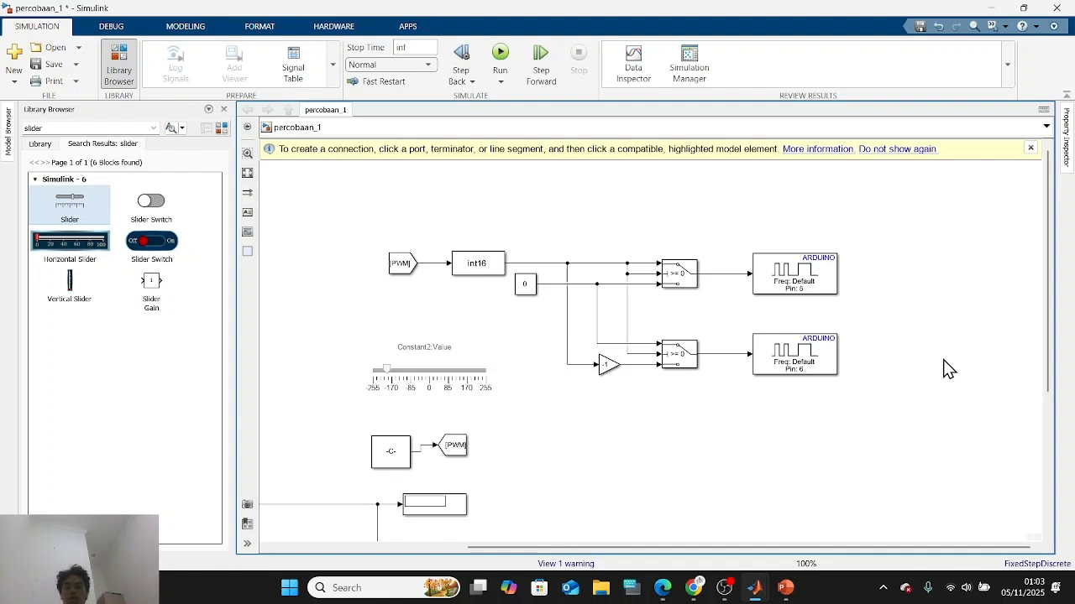
Examine the encoder section below the PWM blocks, starting with the Arduino Encoder block on pins 2 and 3.
{"action": "left_click", "coordinate": [386, 390]}
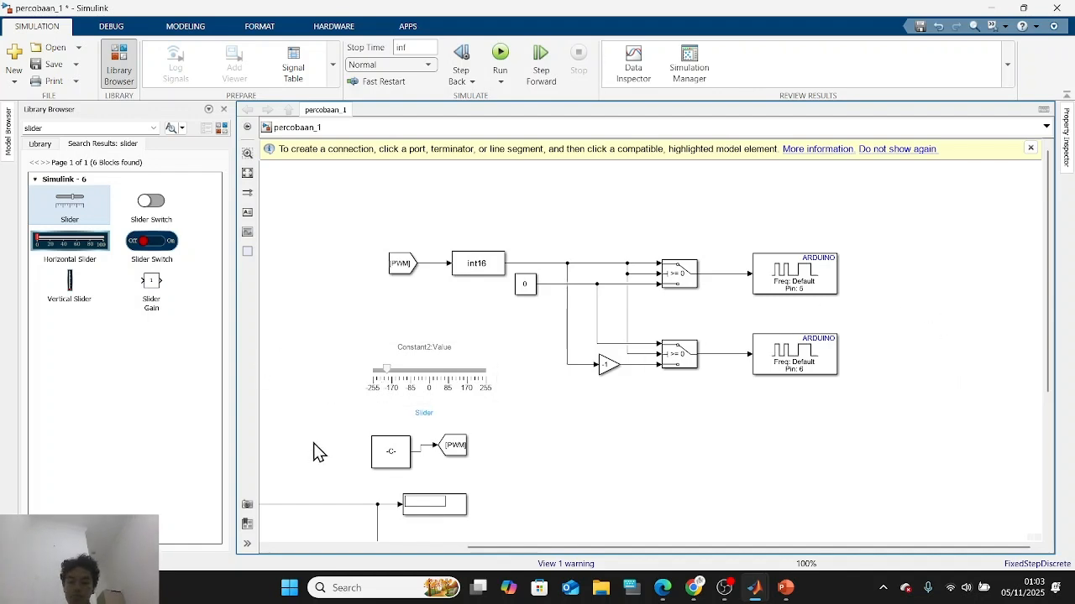
{"action": "scroll", "coordinate": [311, 449], "scroll_direction": "down", "scroll_amount": 5}
{"action": "left_click_drag", "start_coordinate": [805, 223], "coordinate": [714, 310]}
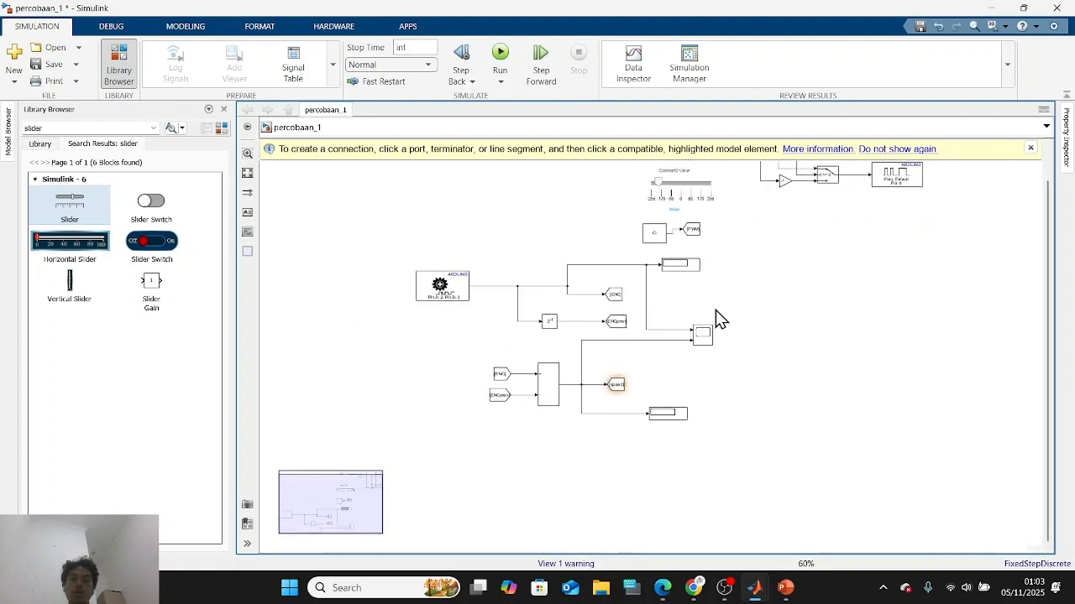
{"action": "scroll", "coordinate": [654, 346], "scroll_direction": "up", "scroll_amount": 2}
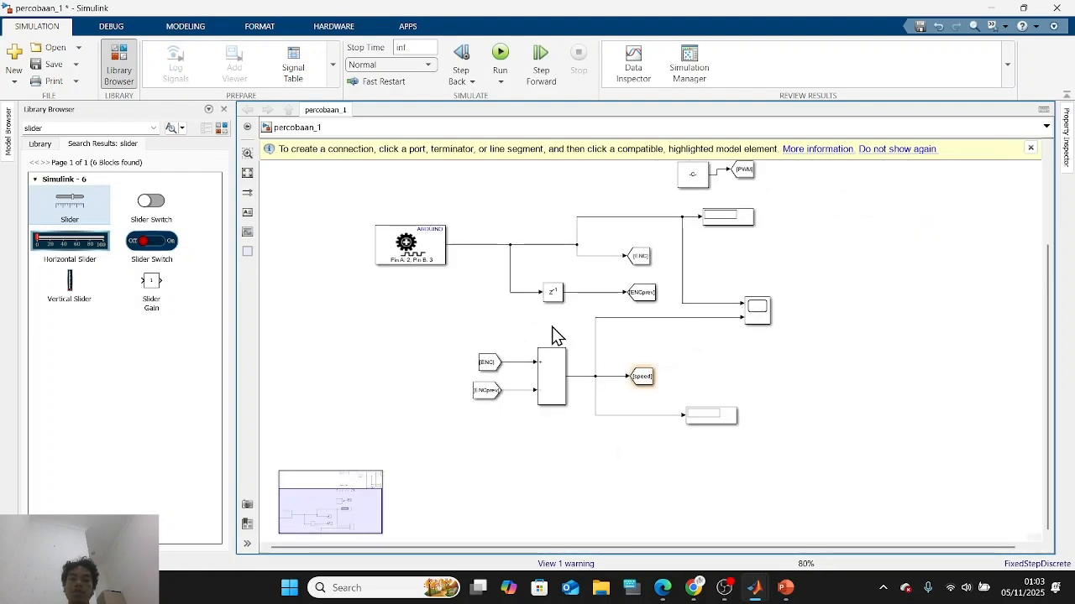
{"action": "left_click", "coordinate": [420, 250]}
{"action": "left_click_drag", "start_coordinate": [826, 306], "coordinate": [799, 224]}
{"action": "left_click_drag", "start_coordinate": [486, 418], "coordinate": [774, 303]}
{"action": "left_click_drag", "start_coordinate": [594, 379], "coordinate": [744, 283]}
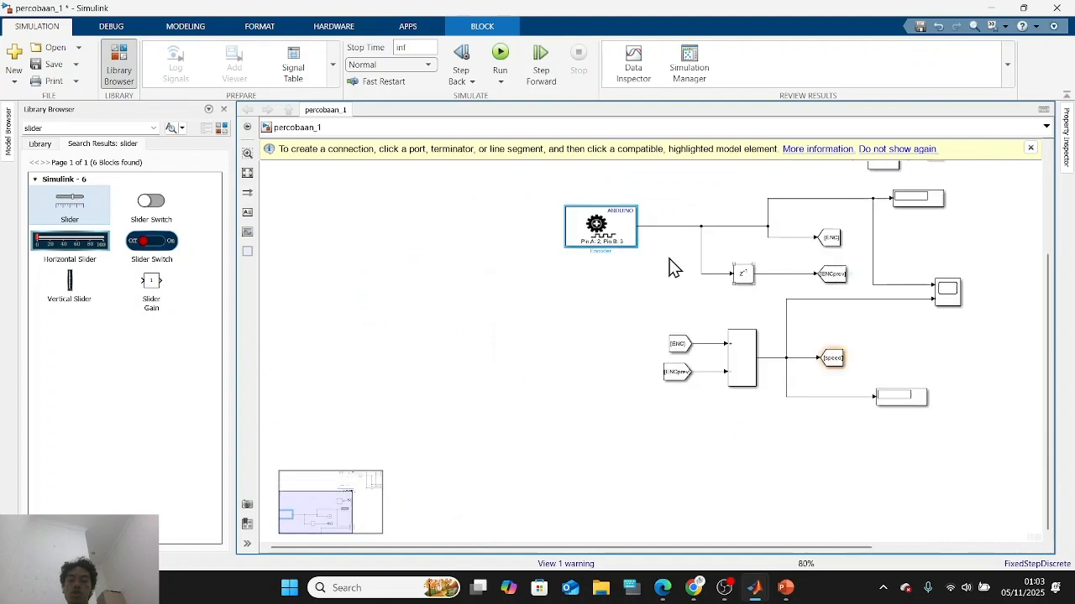
{"action": "left_click_drag", "start_coordinate": [436, 366], "coordinate": [520, 304]}
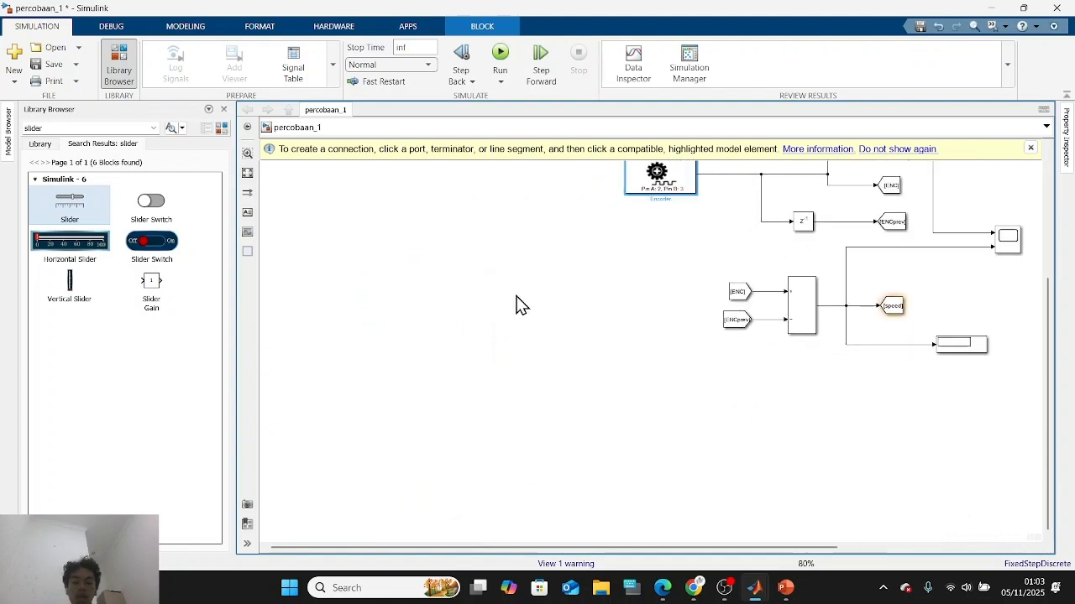
{"action": "left_click_drag", "start_coordinate": [845, 341], "coordinate": [668, 388]}
{"action": "scroll", "coordinate": [638, 312], "scroll_direction": "up", "scroll_amount": 1}
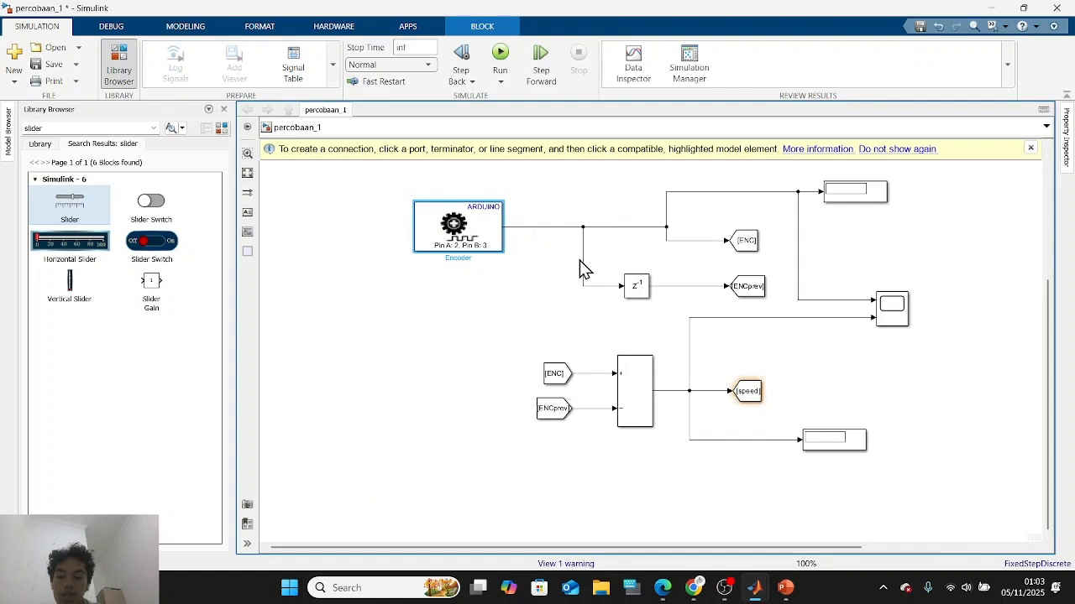
Trace the encoder signal through the Delay block, Display and ENC Goto tag to the Minus block and its inputs.
{"action": "left_click", "coordinate": [636, 288]}
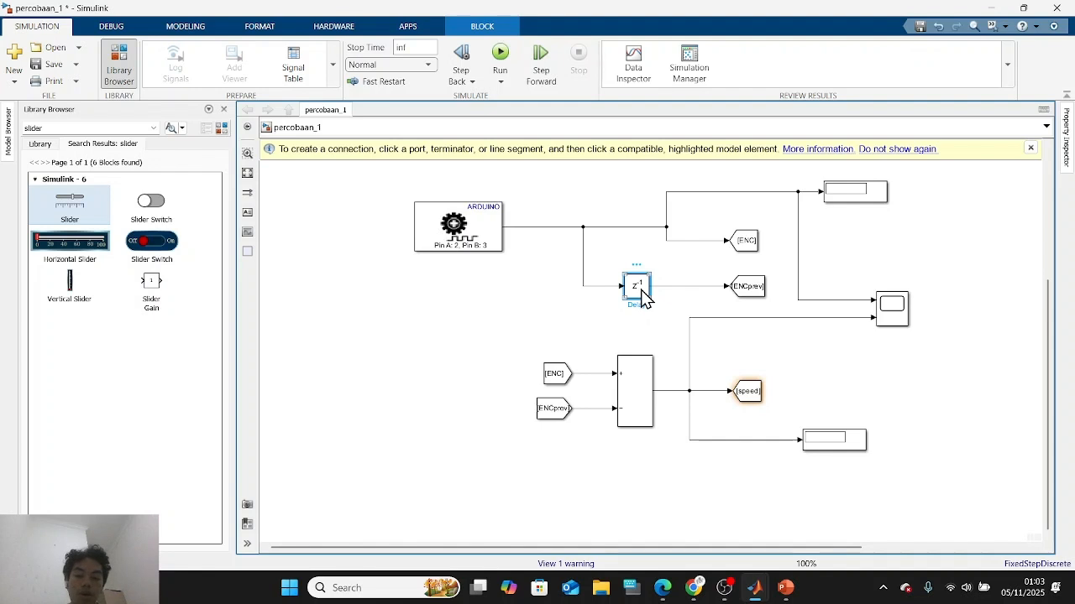
{"action": "left_click", "coordinate": [641, 294]}
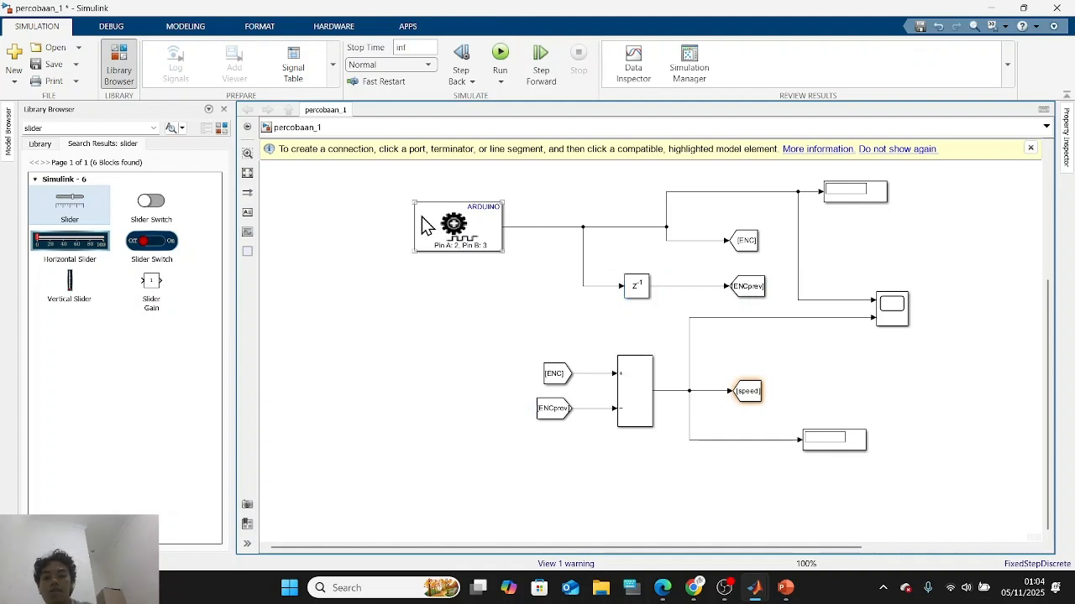
{"action": "left_click", "coordinate": [492, 233]}
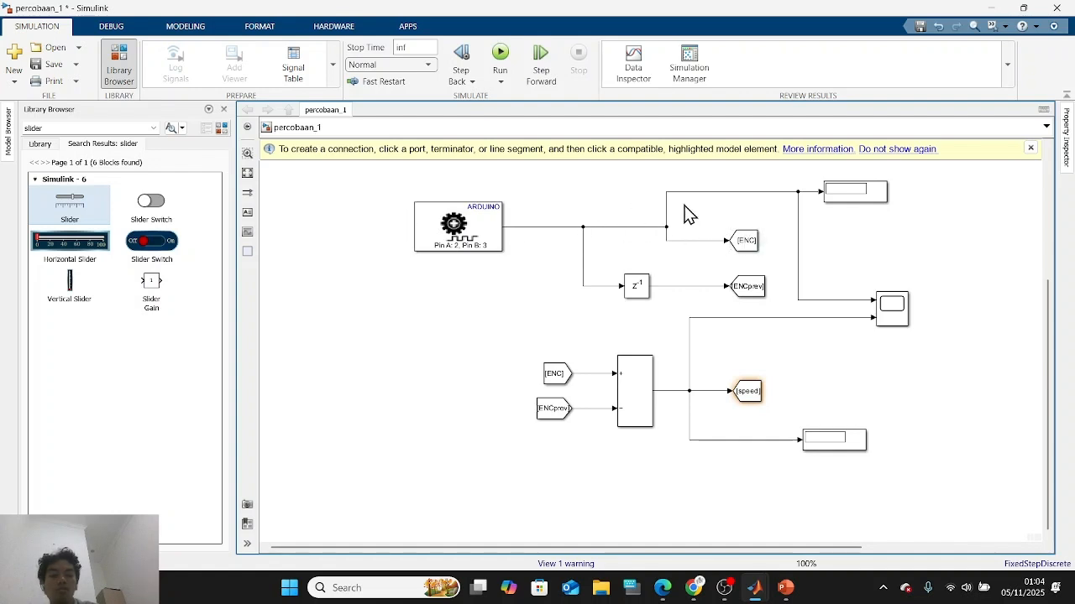
{"action": "left_click", "coordinate": [838, 190]}
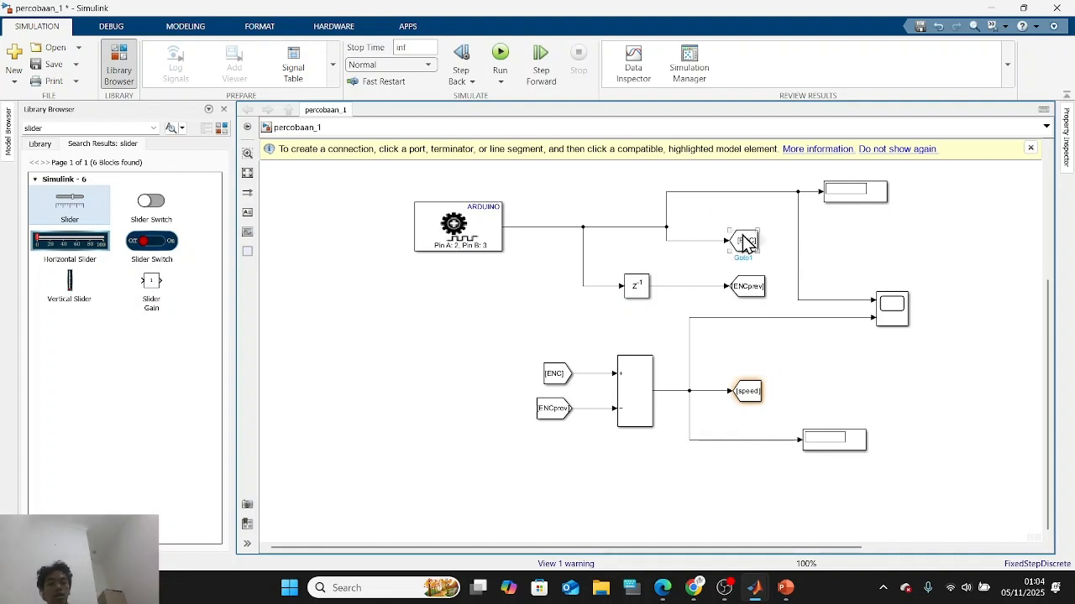
{"action": "left_click_drag", "start_coordinate": [477, 337], "coordinate": [664, 437]}
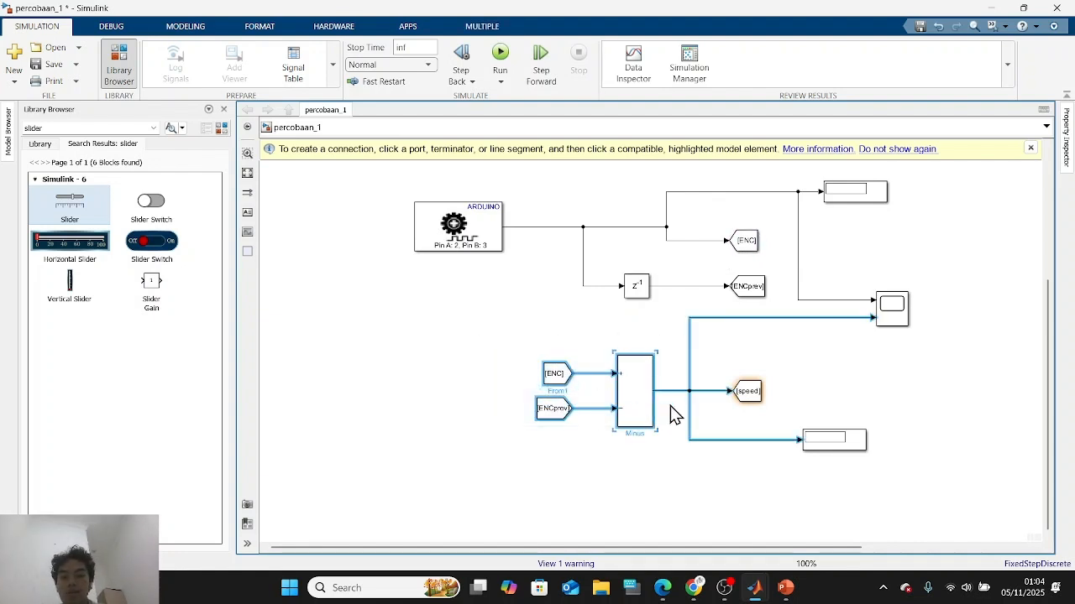
Search the block library for minus, place a Subtract block below the existing Minus block, and delete it again.
{"action": "double_click", "coordinate": [88, 128]}
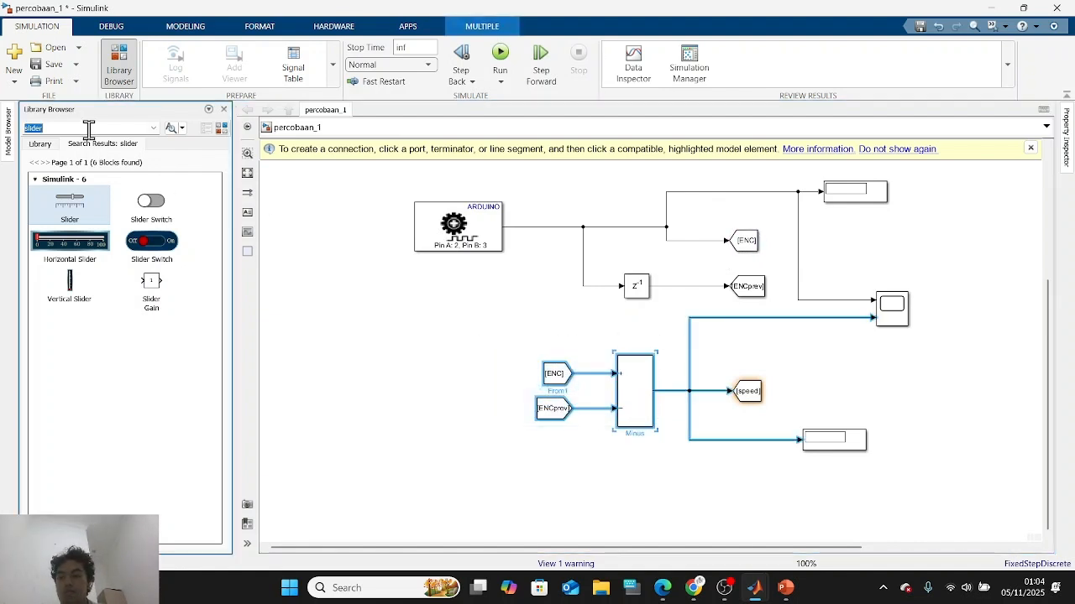
{"action": "type", "text": "minud"}
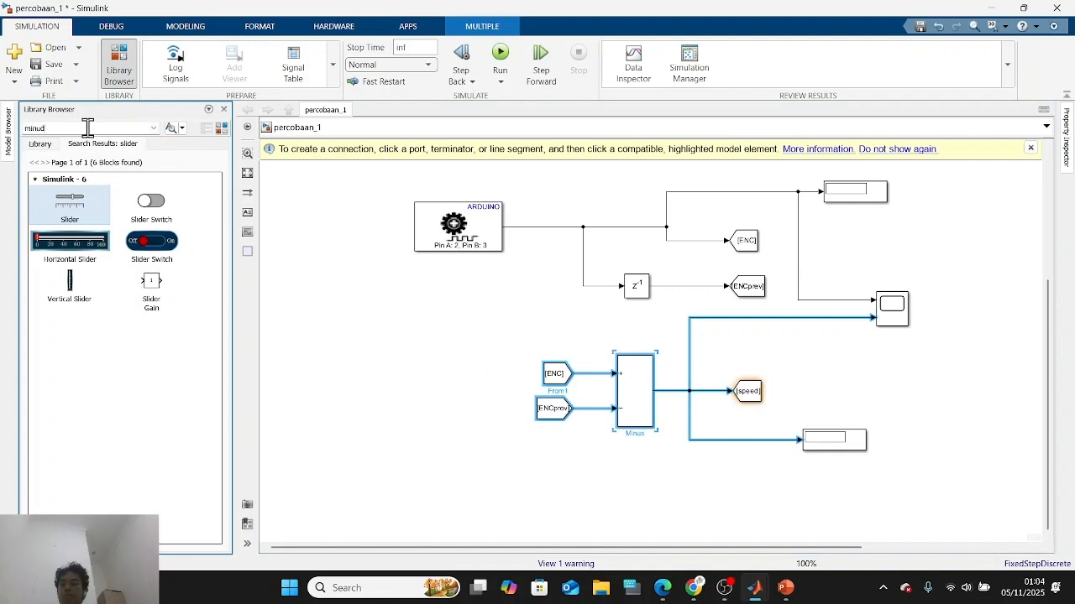
{"action": "key", "text": "Return"}
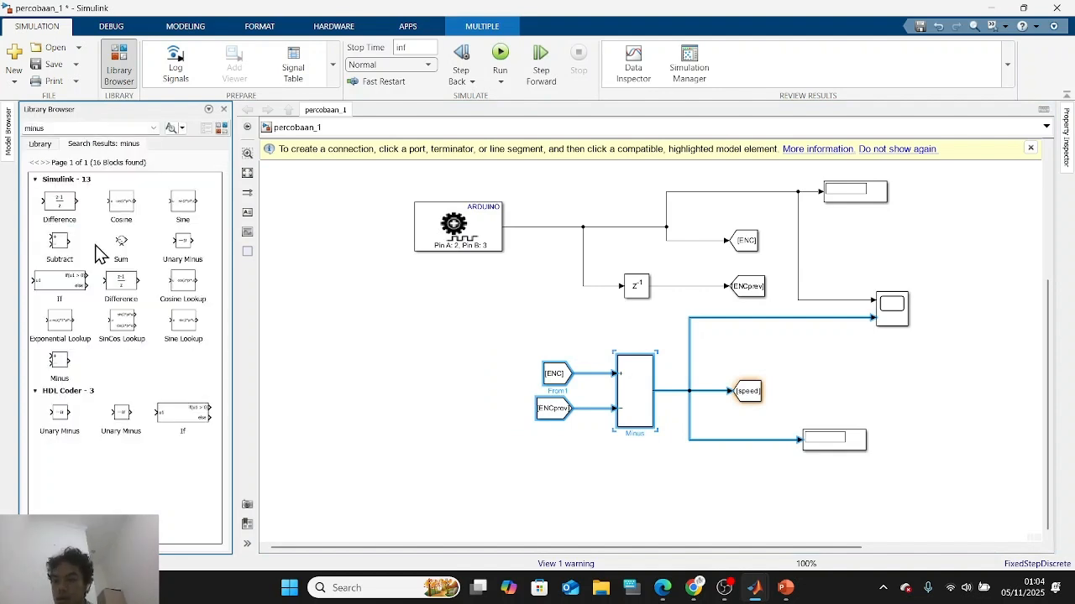
{"action": "left_click_drag", "start_coordinate": [56, 242], "coordinate": [601, 482]}
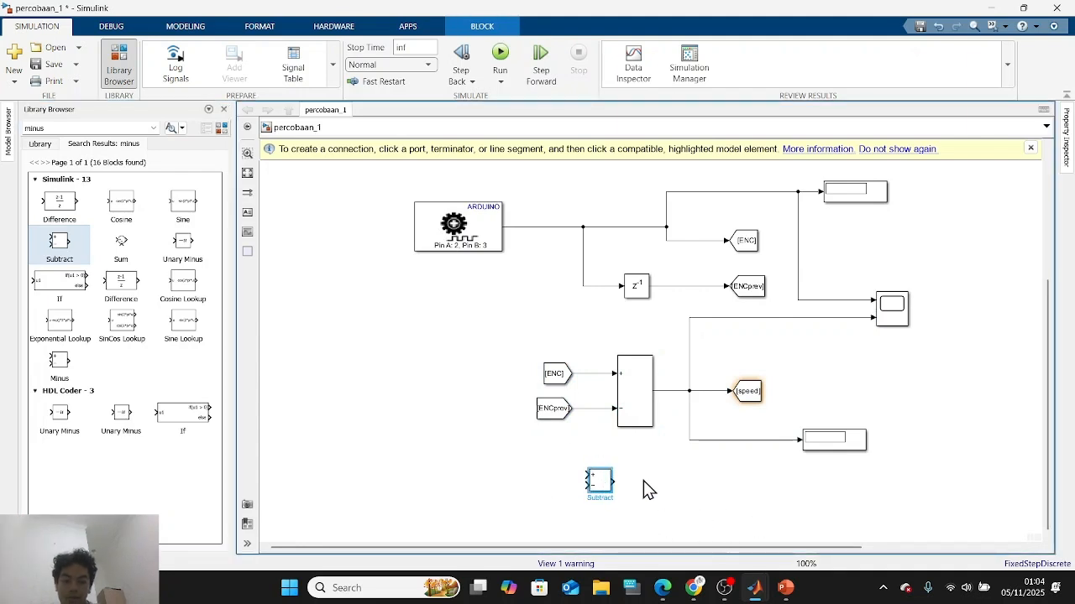
{"action": "key", "text": "Delete"}
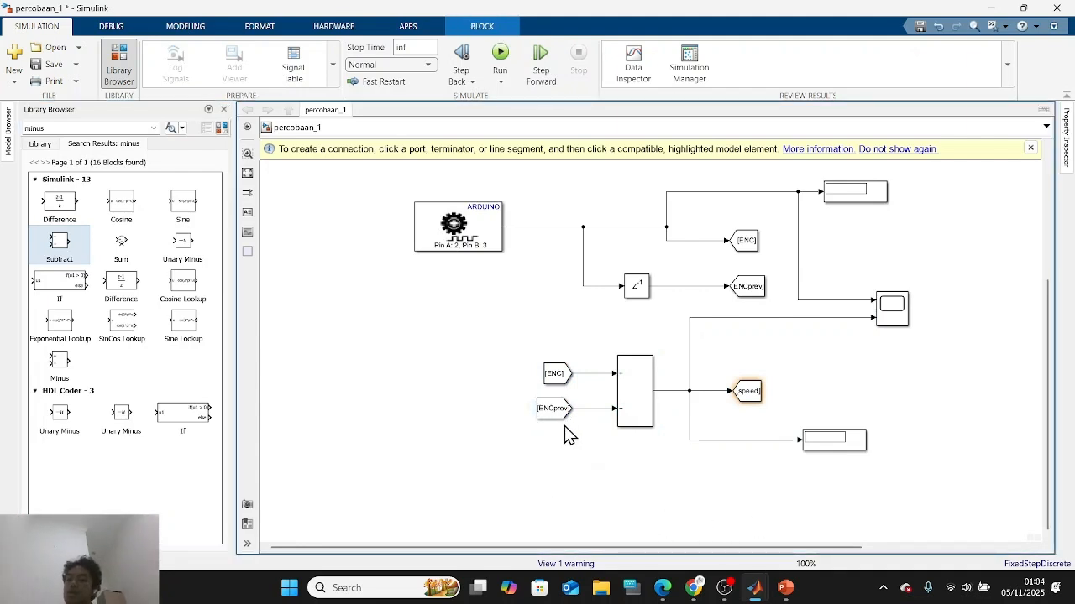
Browse the Math Operations blocks in the Simulink library and return to the minus search results.
{"action": "left_click", "coordinate": [44, 144]}
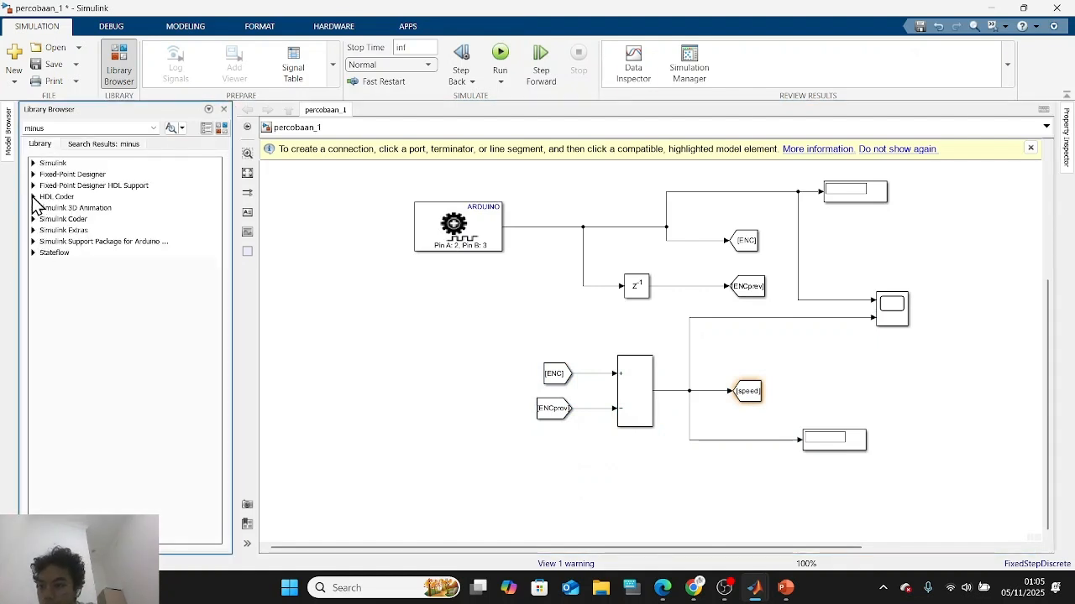
{"action": "left_click", "coordinate": [34, 164]}
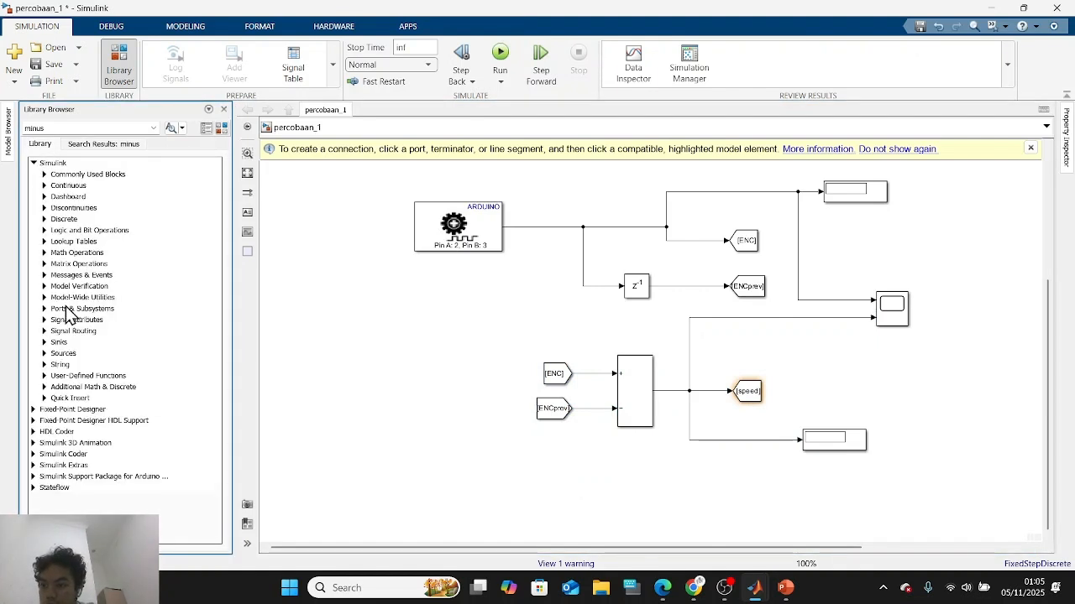
{"action": "left_click", "coordinate": [44, 254]}
{"action": "scroll", "coordinate": [139, 327], "scroll_direction": "down", "scroll_amount": 5}
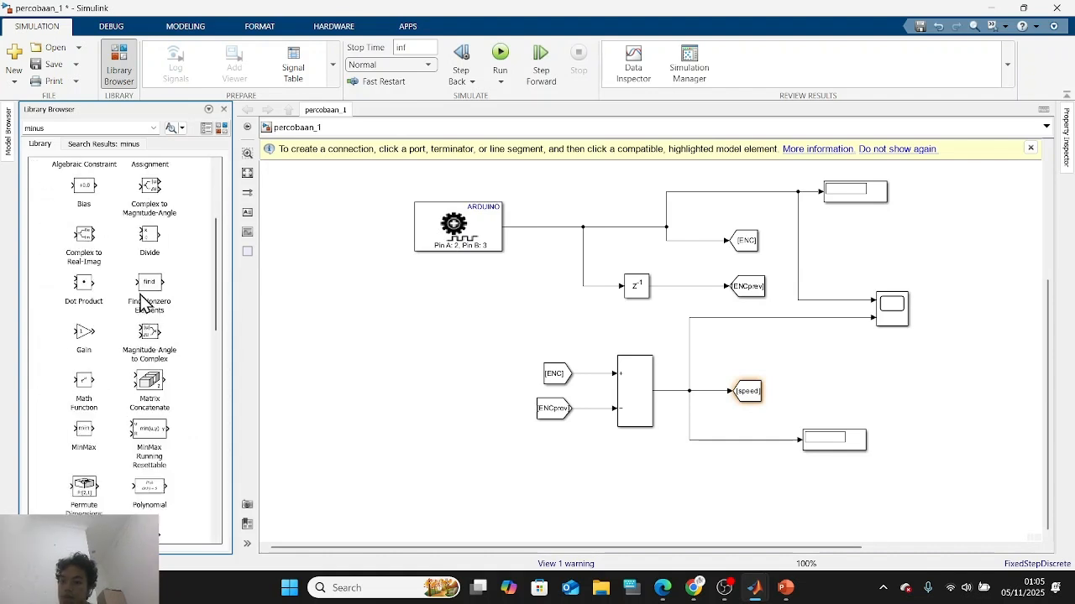
{"action": "left_click", "coordinate": [124, 147]}
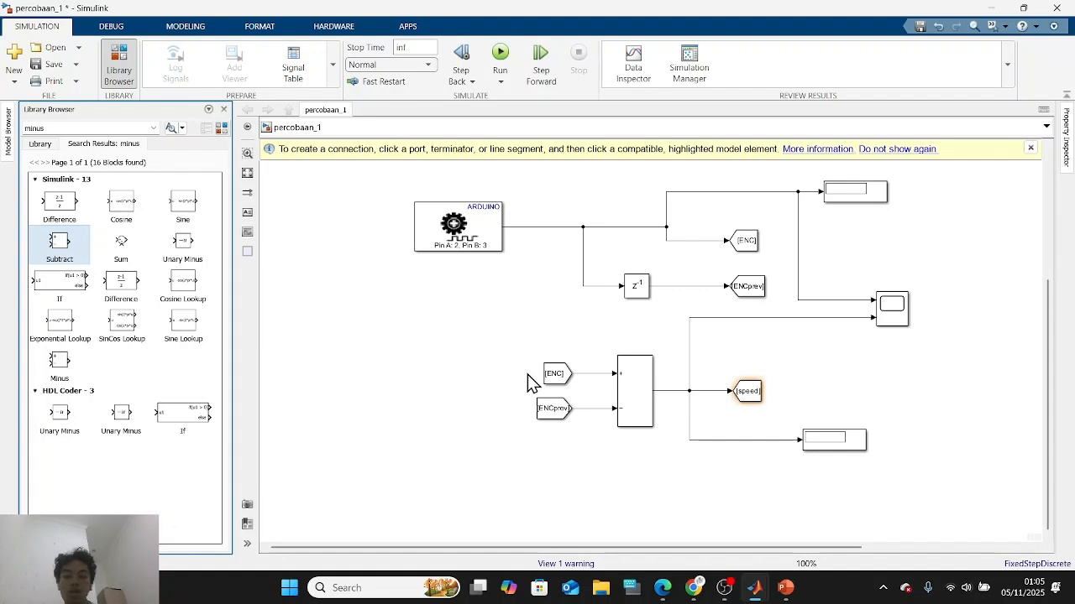
Examine how ENC and ENCprev feed the Minus block and how its output reaches the speed tag, scope and display.
{"action": "left_click", "coordinate": [557, 410]}
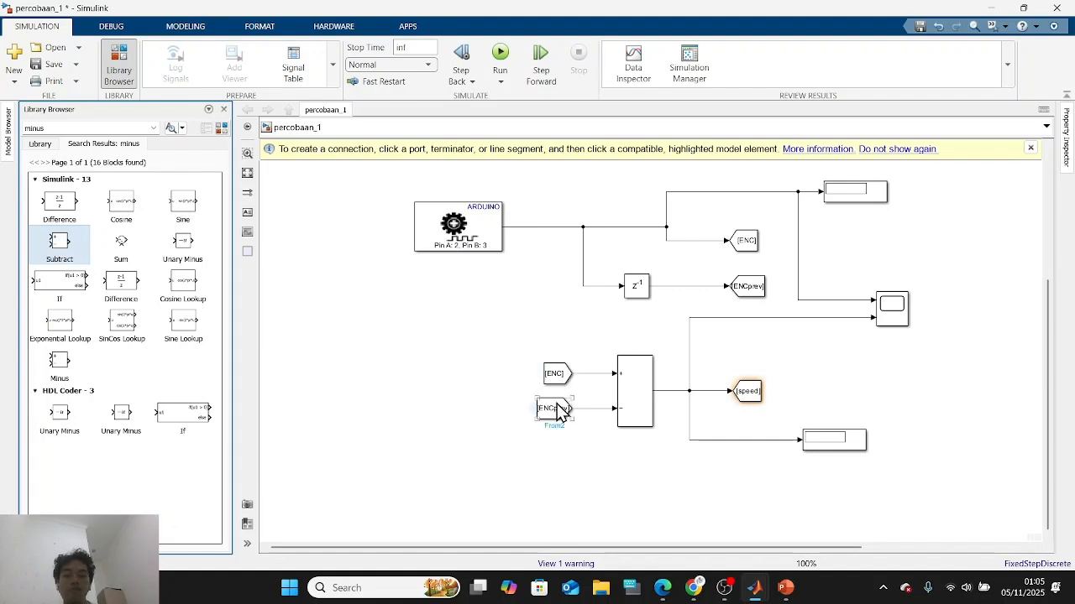
{"action": "left_click", "coordinate": [647, 408]}
{"action": "scroll", "coordinate": [647, 406], "scroll_direction": "up", "scroll_amount": 1}
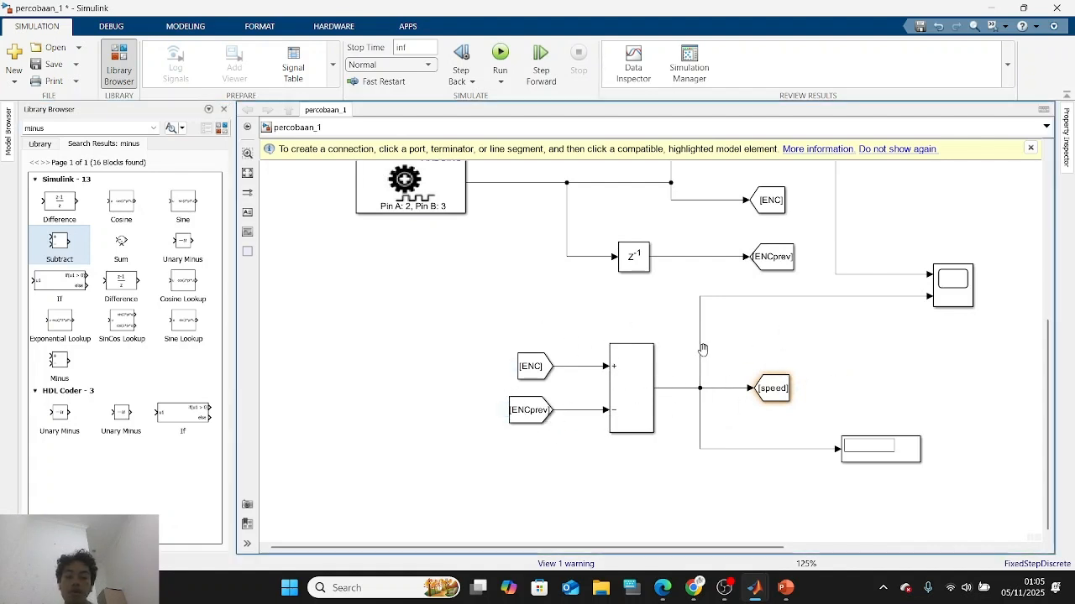
{"action": "scroll", "coordinate": [706, 357], "scroll_direction": "up", "scroll_amount": 3}
{"action": "scroll", "coordinate": [706, 357], "scroll_direction": "right", "scroll_amount": 3}
{"action": "scroll", "coordinate": [681, 447], "scroll_direction": "down", "scroll_amount": 5}
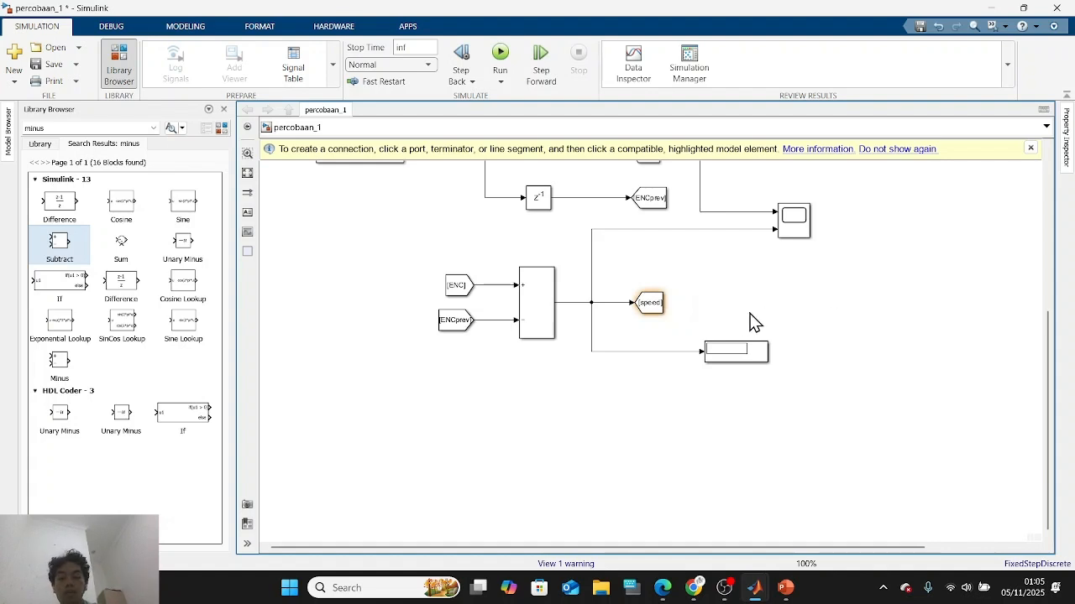
Review the whole model, from the PWM output blocks and slider down to the Encoder block.
{"action": "scroll", "coordinate": [753, 322], "scroll_direction": "down", "scroll_amount": 1}
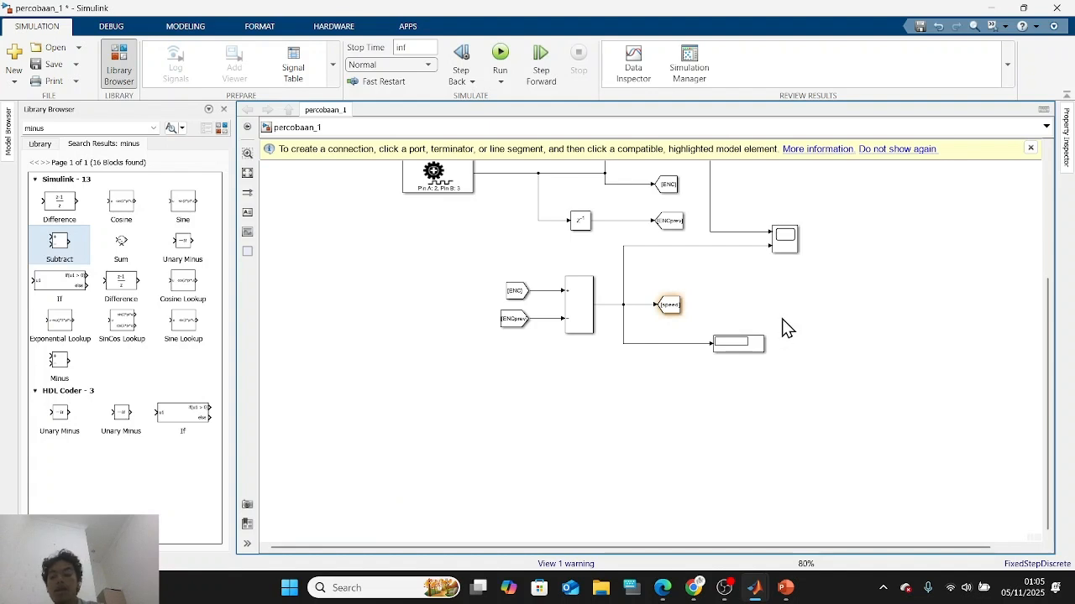
{"action": "scroll", "coordinate": [789, 319], "scroll_direction": "down", "scroll_amount": 1}
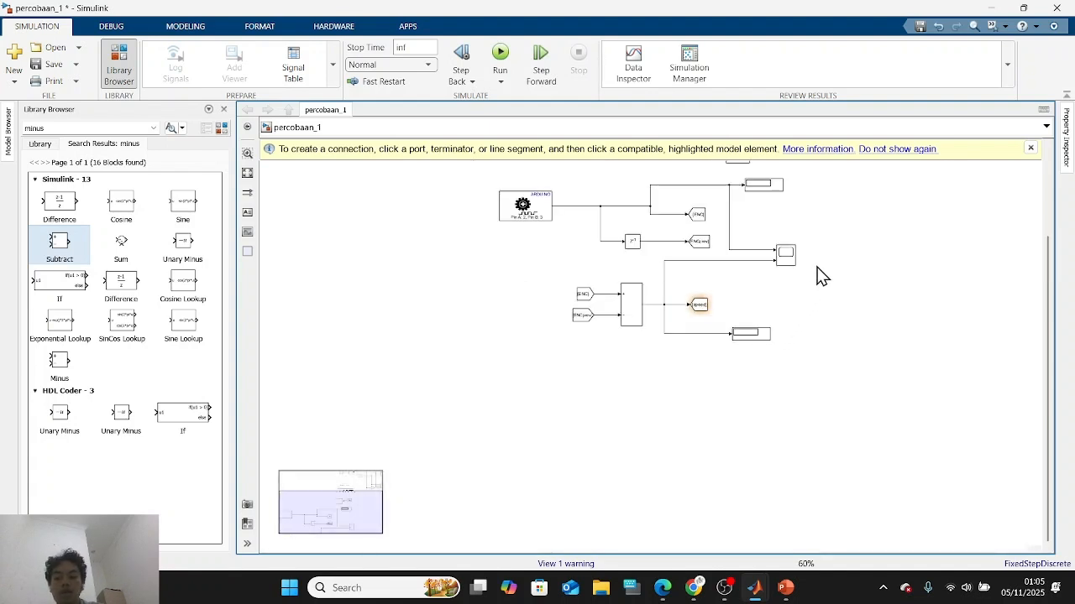
{"action": "scroll", "coordinate": [737, 264], "scroll_direction": "down", "scroll_amount": 1}
{"action": "left_click_drag", "start_coordinate": [735, 281], "coordinate": [675, 508]}
{"action": "scroll", "coordinate": [591, 408], "scroll_direction": "up", "scroll_amount": 2}
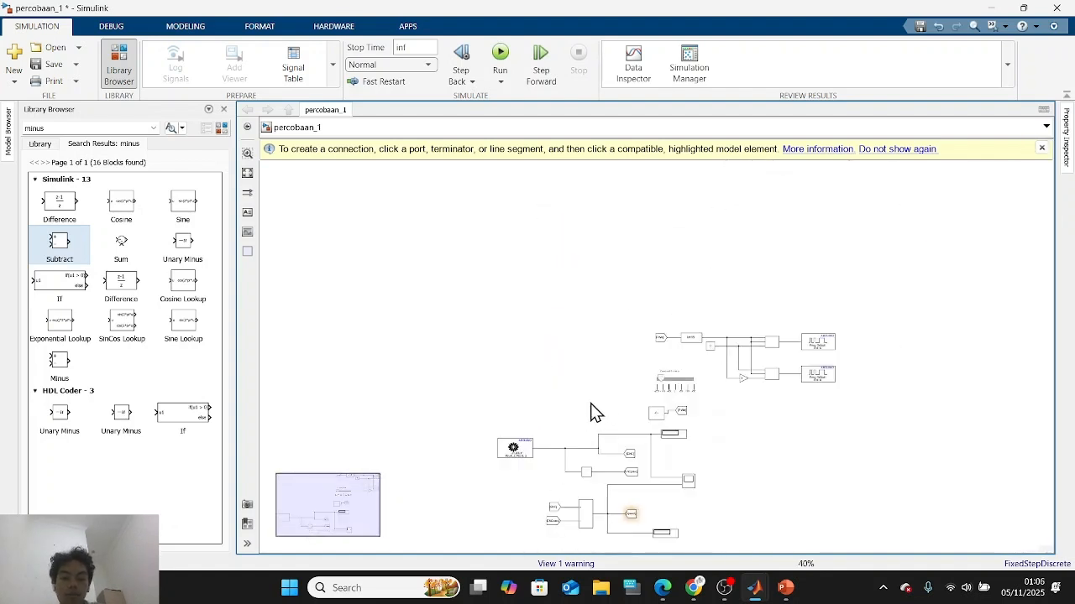
{"action": "left_click_drag", "start_coordinate": [808, 462], "coordinate": [700, 384]}
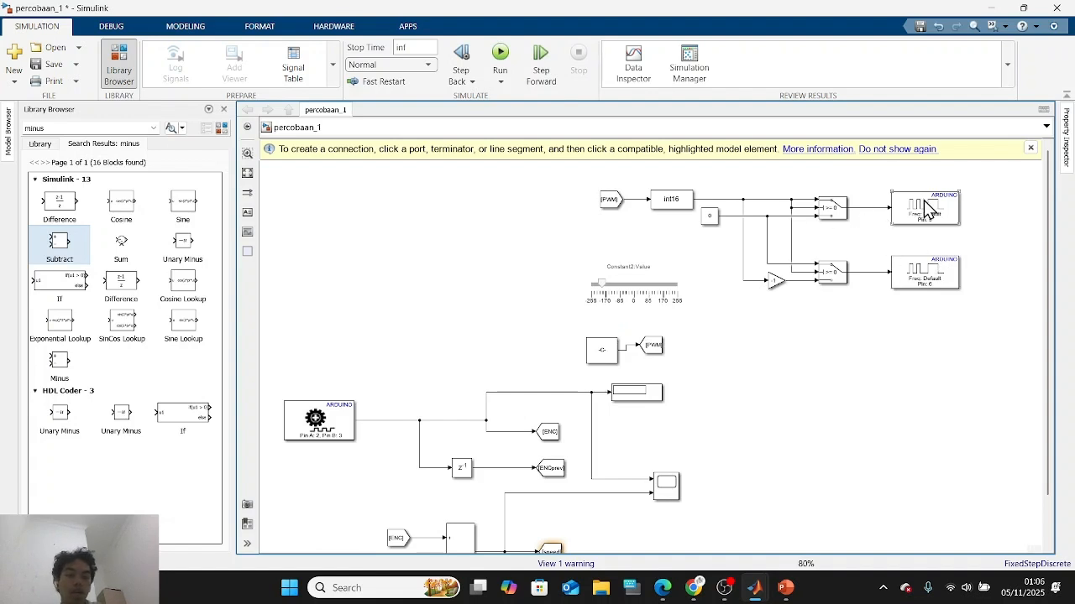
{"action": "left_click_drag", "start_coordinate": [623, 448], "coordinate": [669, 328]}
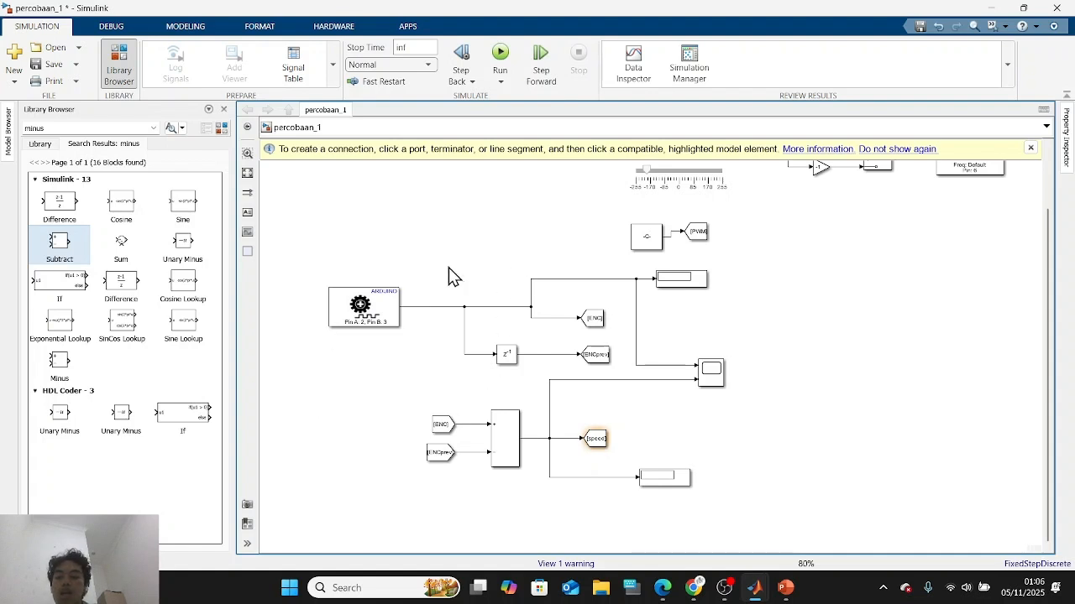
{"action": "left_click", "coordinate": [349, 296]}
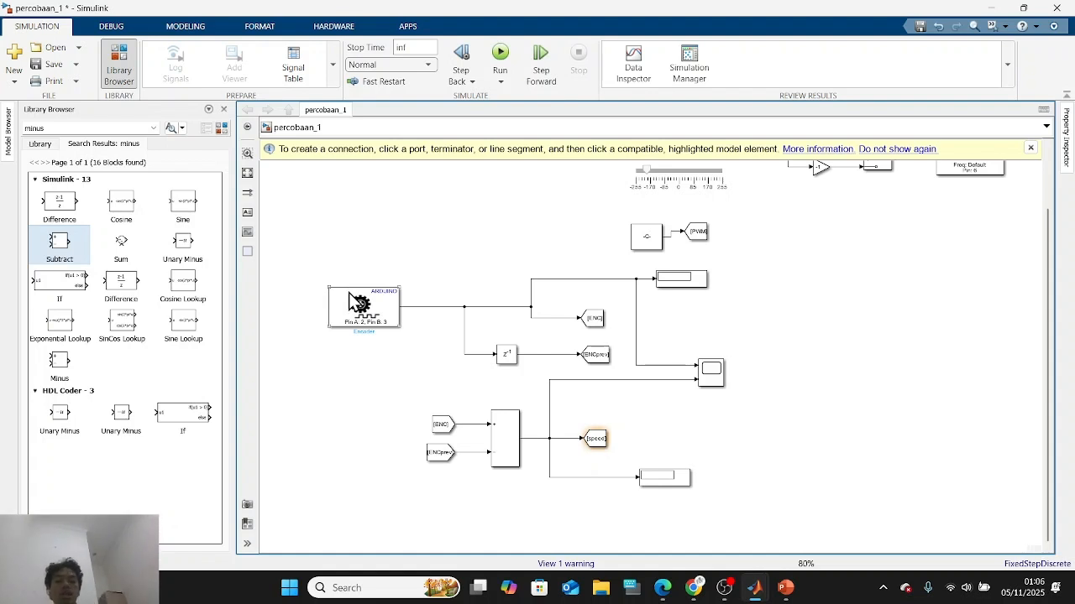
{"action": "left_click", "coordinate": [450, 294]}
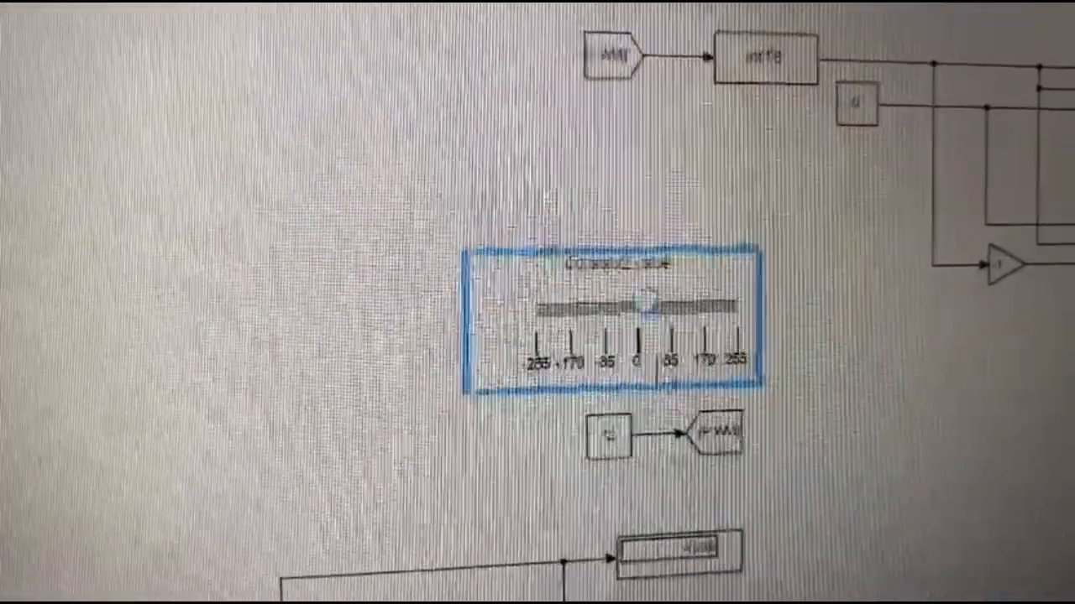
Set the Constant2:Value slider to about 140.
{"action": "left_click_drag", "start_coordinate": [644, 306], "coordinate": [708, 308]}
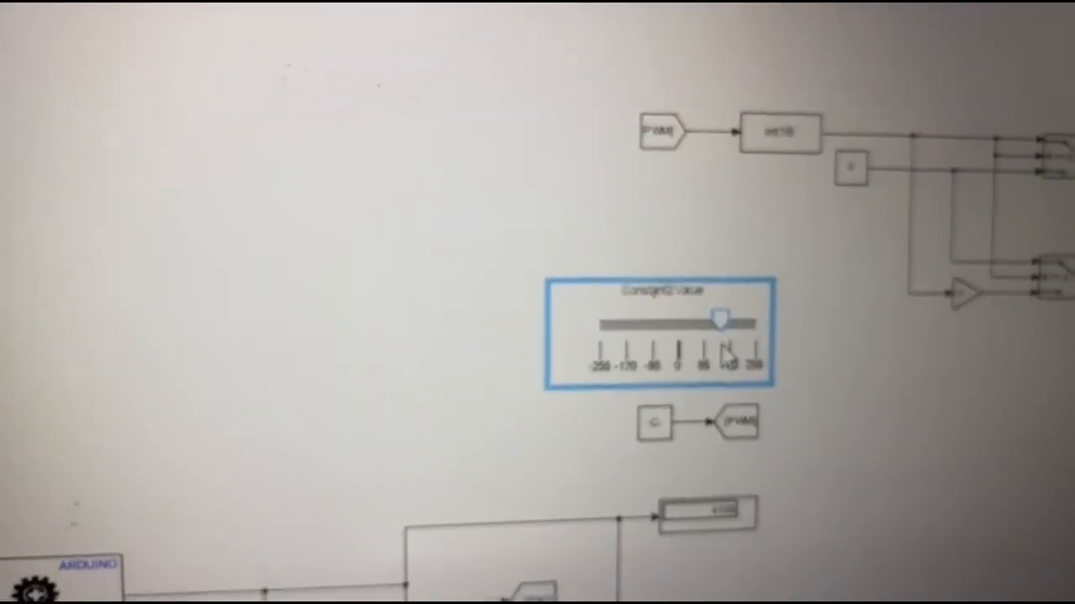